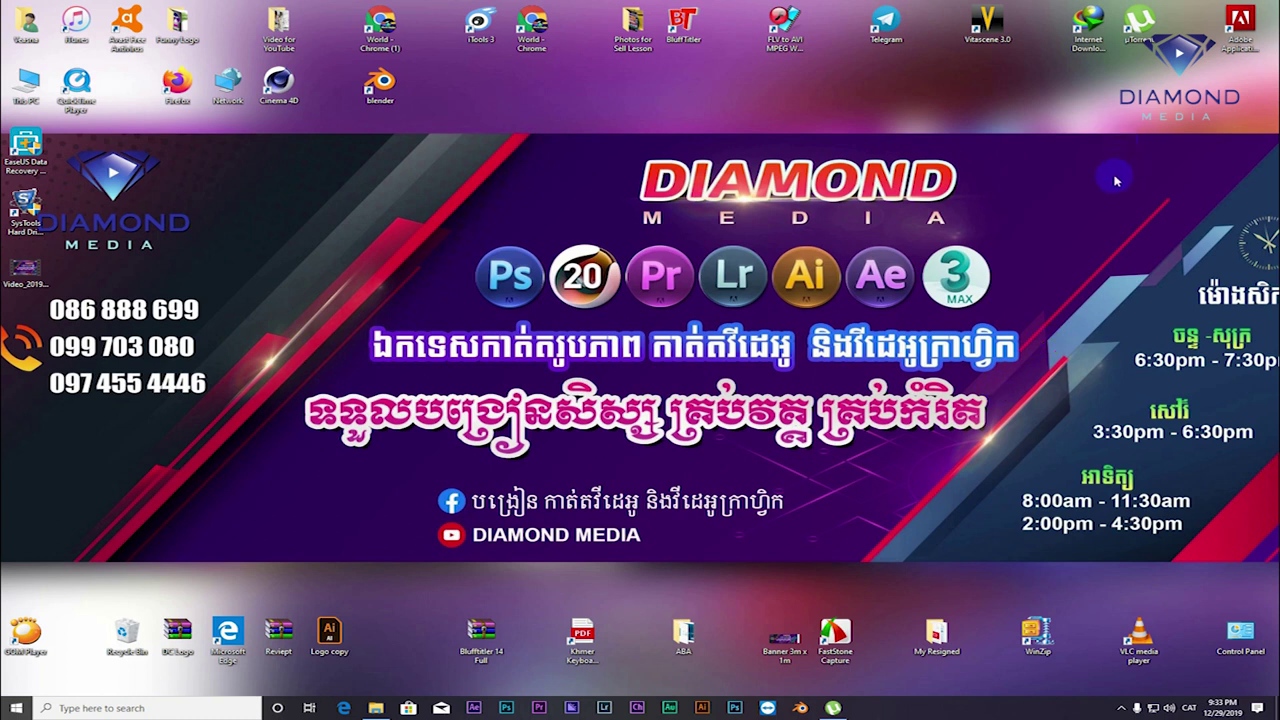
Browse to D:\Software\Best Software, which holds the Muvizu setup ZIP and the Charator archive.
{"action": "left_click", "coordinate": [375, 710]}
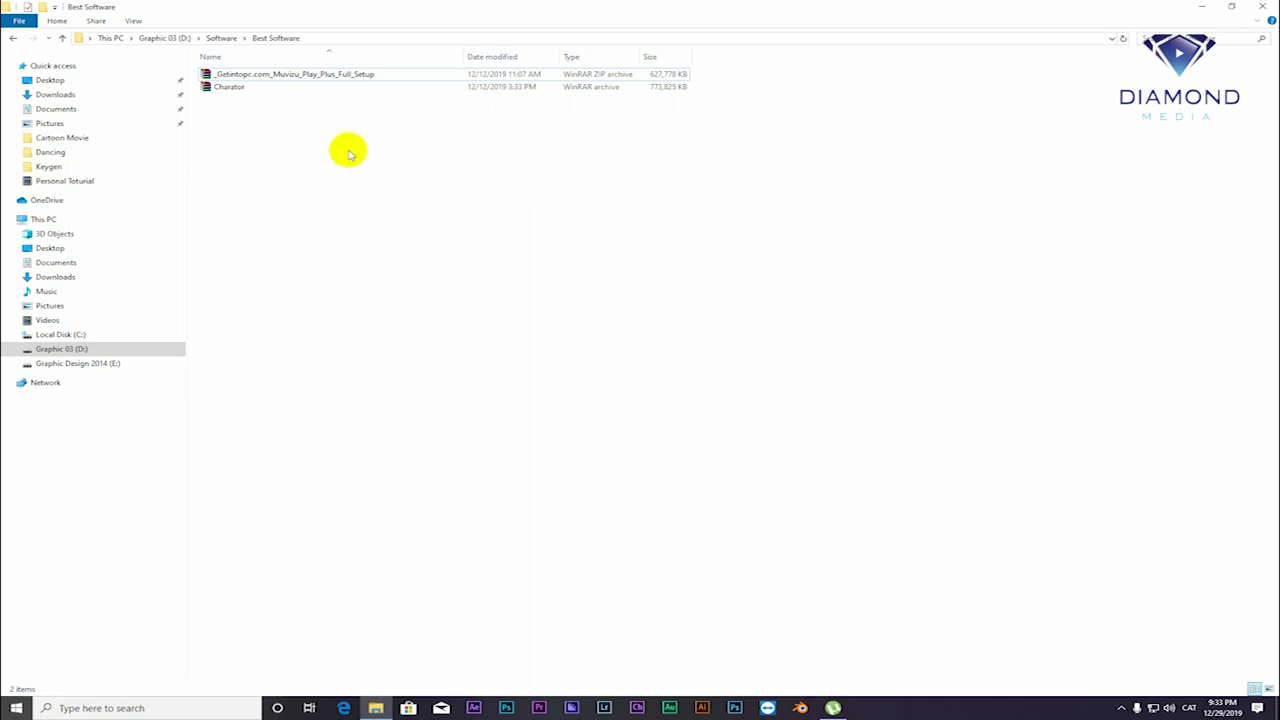
Extract the Muvizu Play Plus setup ZIP in place with WinRAR and dismiss the error message.
{"action": "right_click", "coordinate": [240, 76]}
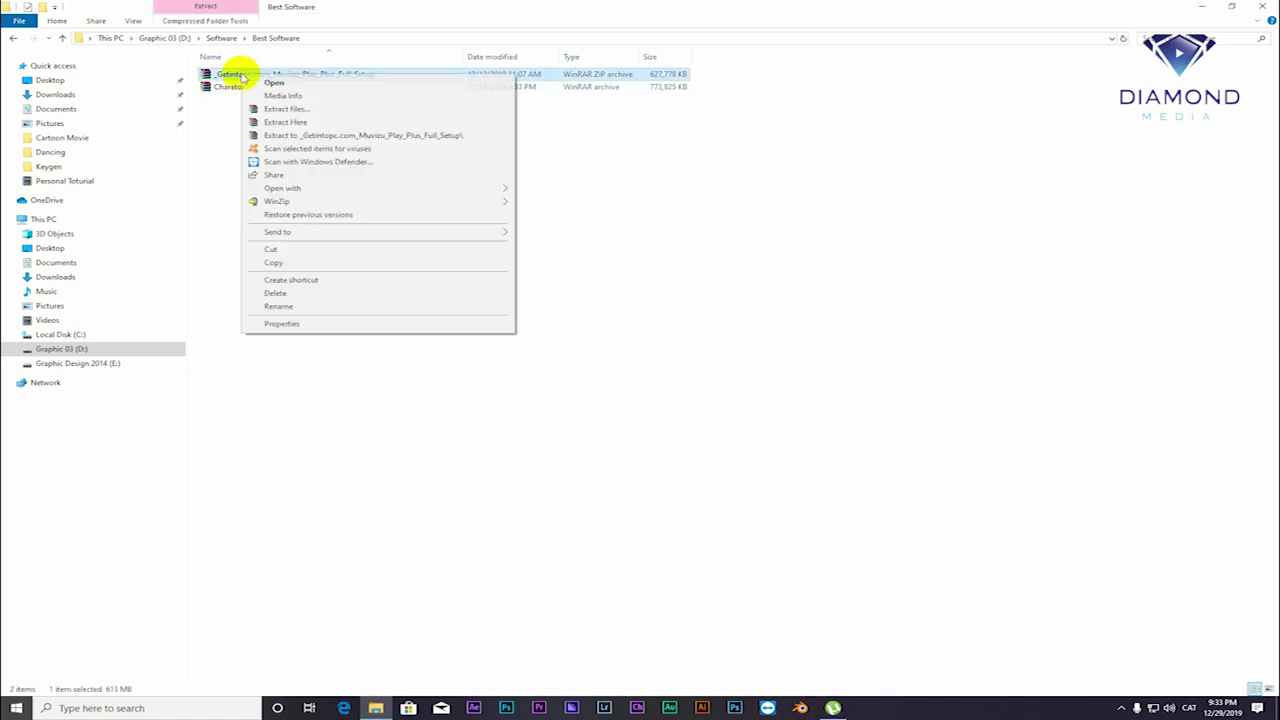
{"action": "left_click", "coordinate": [290, 122]}
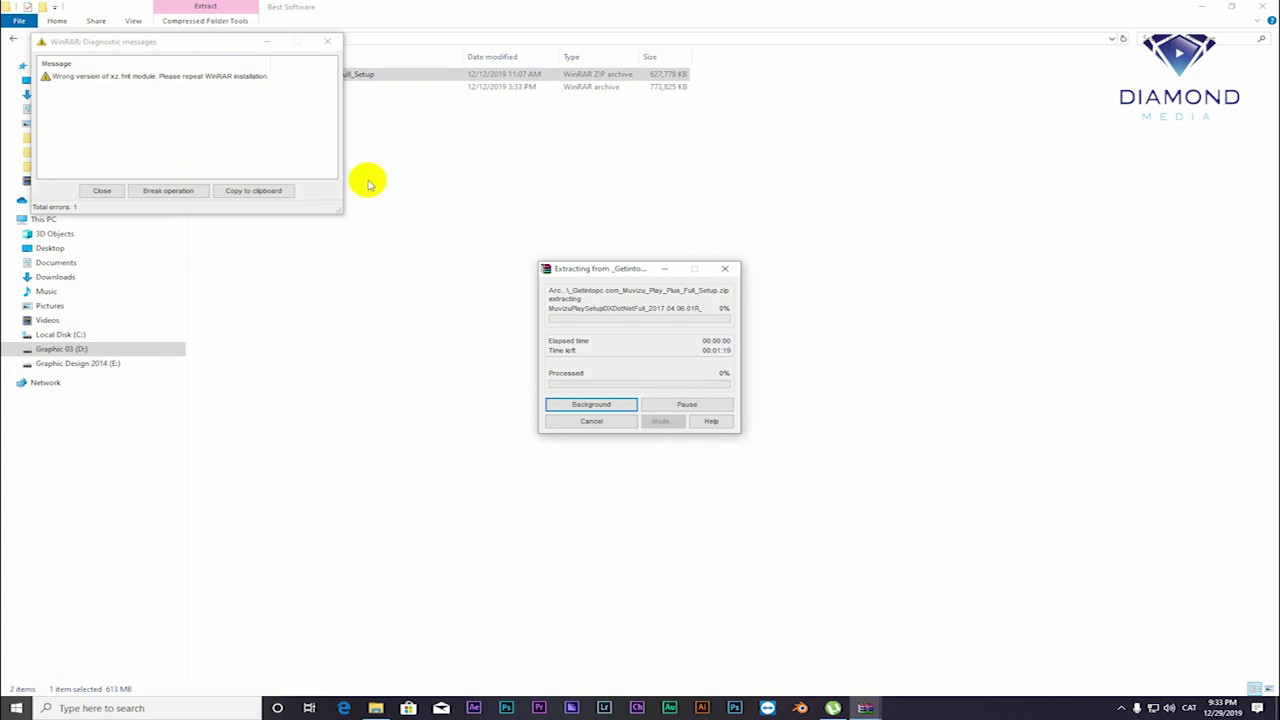
{"action": "left_click", "coordinate": [108, 188]}
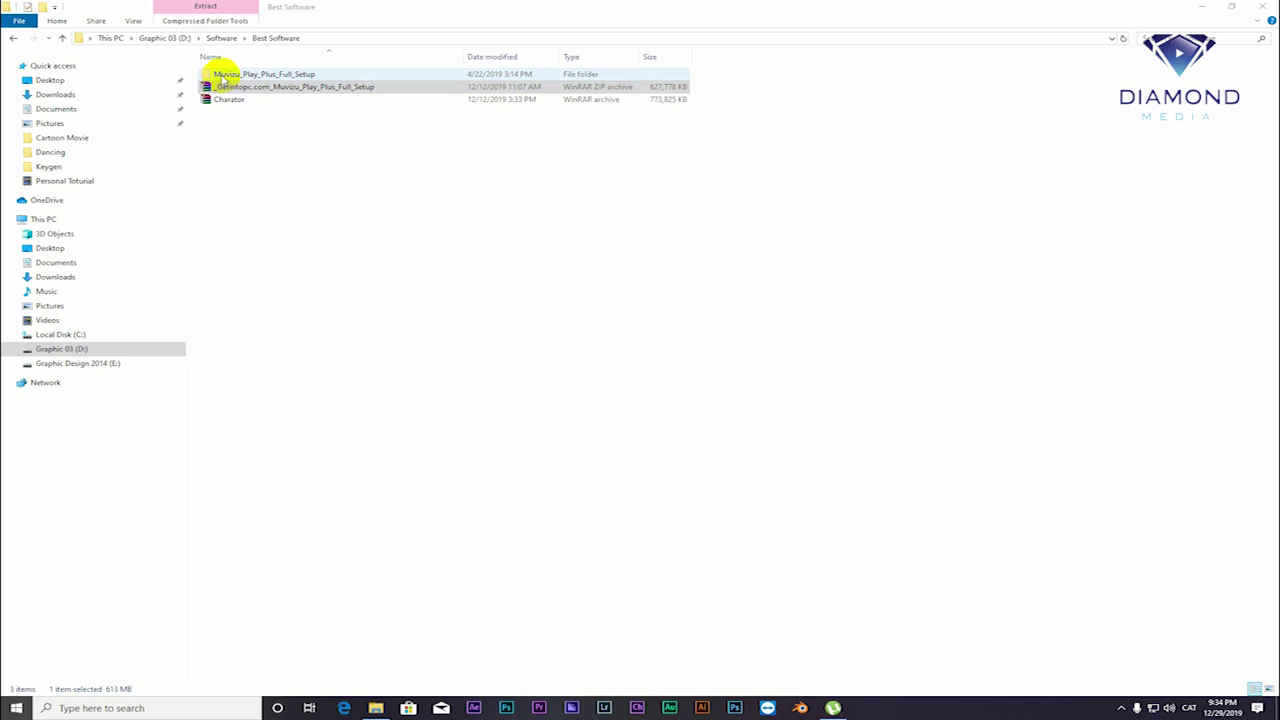
Install Muvizu:Play in English with the default folder and components, accepting the licence.
{"action": "double_click", "coordinate": [222, 79]}
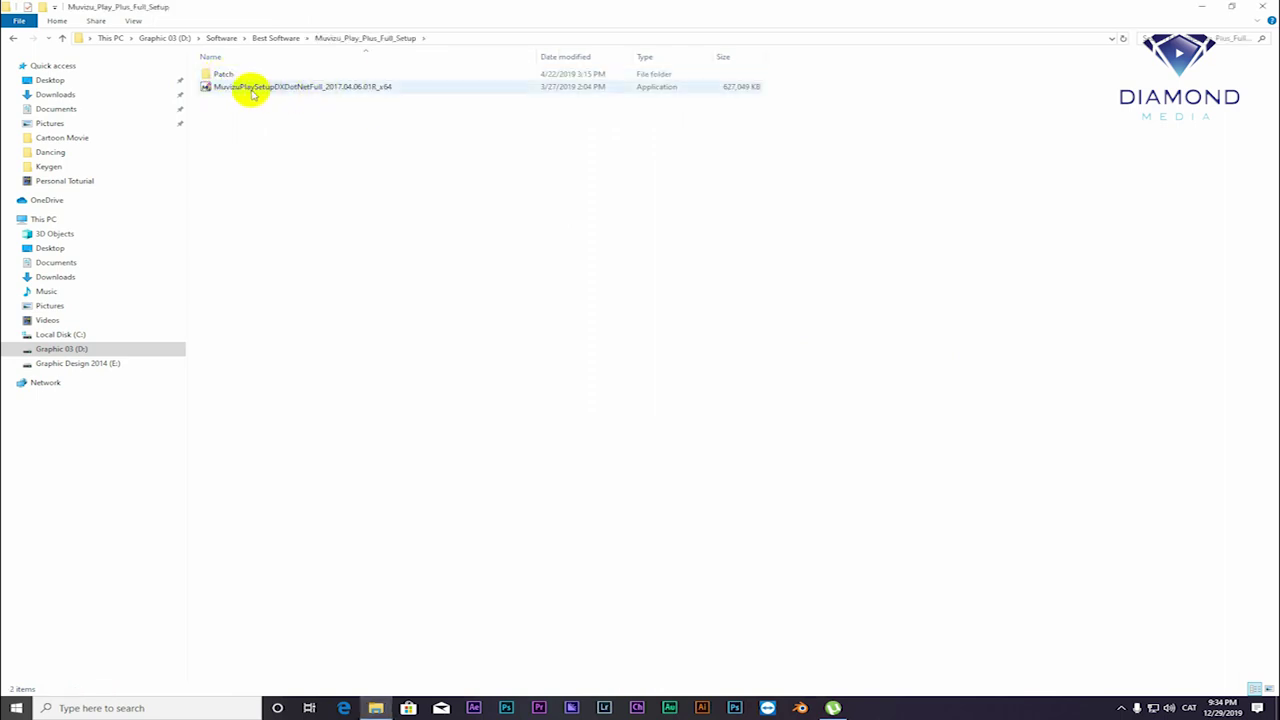
{"action": "double_click", "coordinate": [290, 88]}
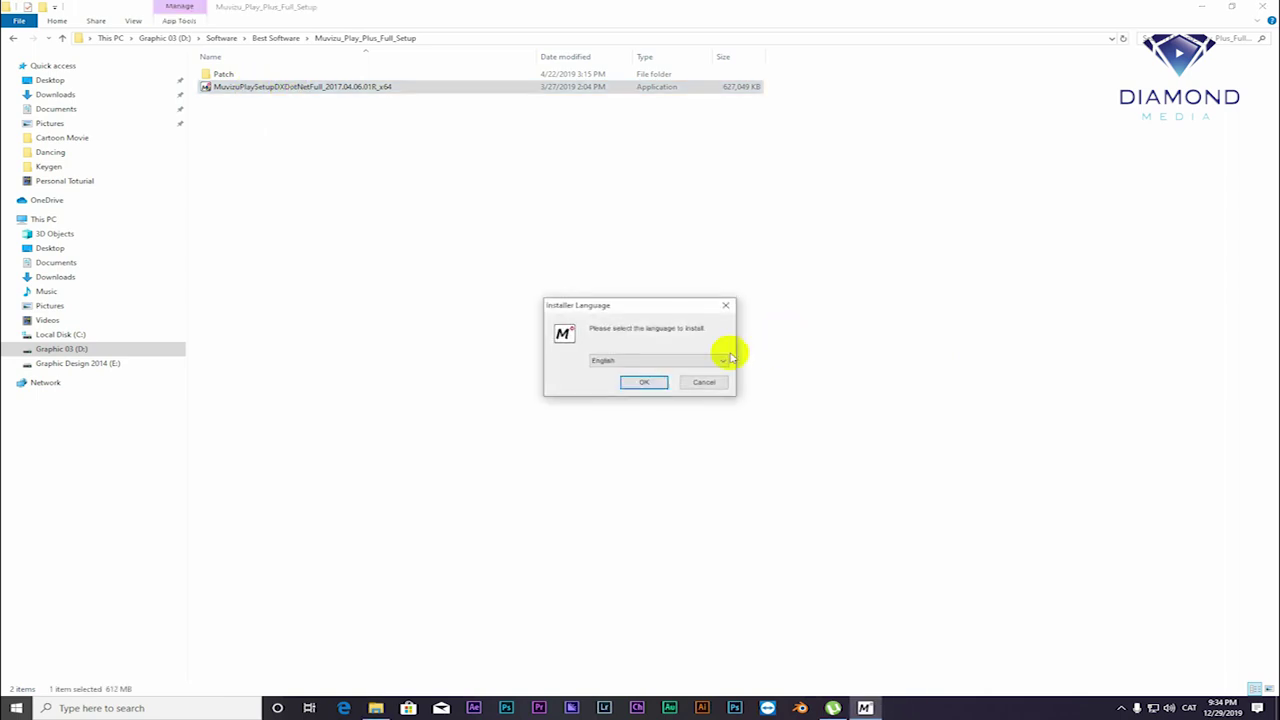
{"action": "left_click", "coordinate": [643, 379]}
{"action": "left_click", "coordinate": [720, 459]}
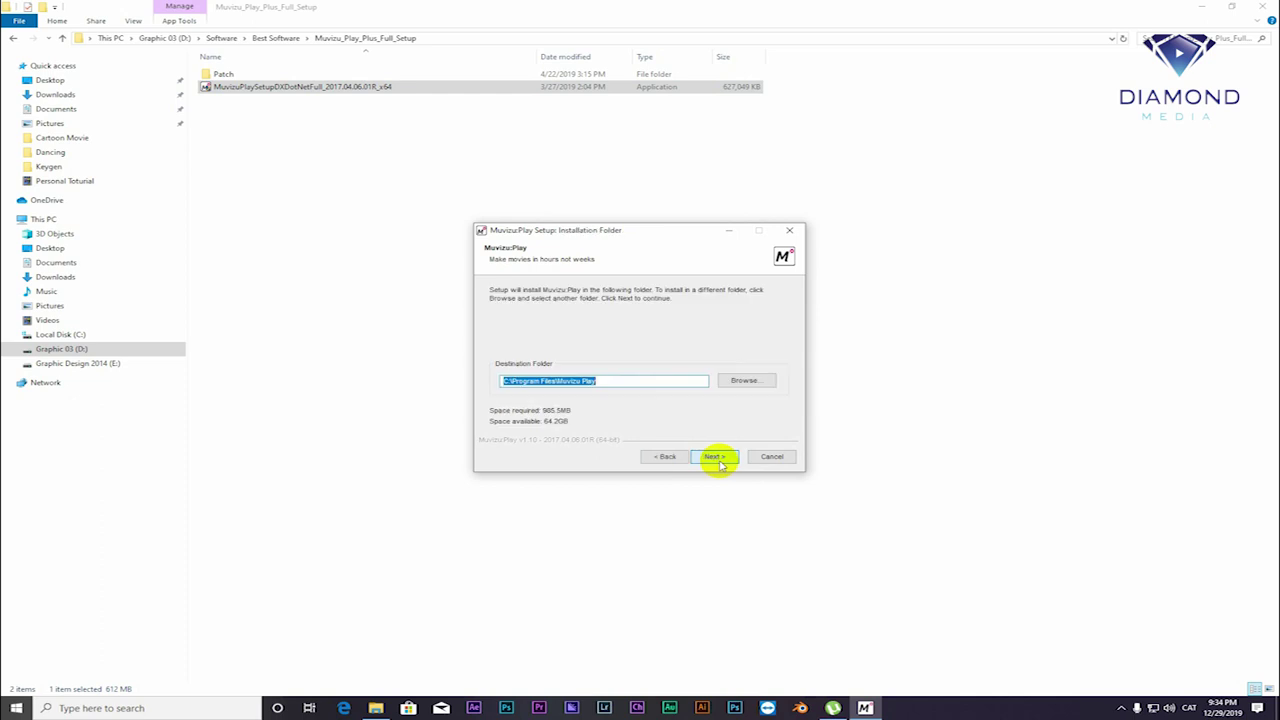
{"action": "left_click", "coordinate": [716, 457]}
{"action": "left_click", "coordinate": [716, 457]}
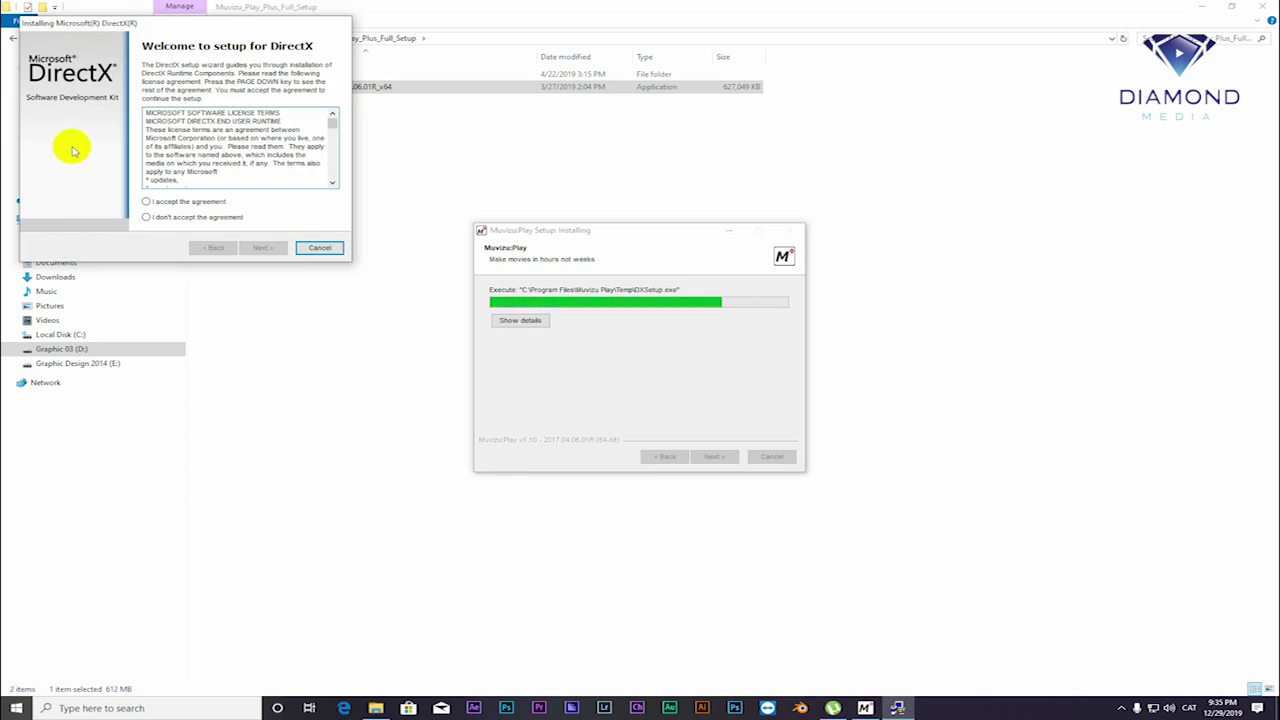
Accept the DirectX licence and install the DirectX runtime components to completion.
{"action": "left_click", "coordinate": [183, 203]}
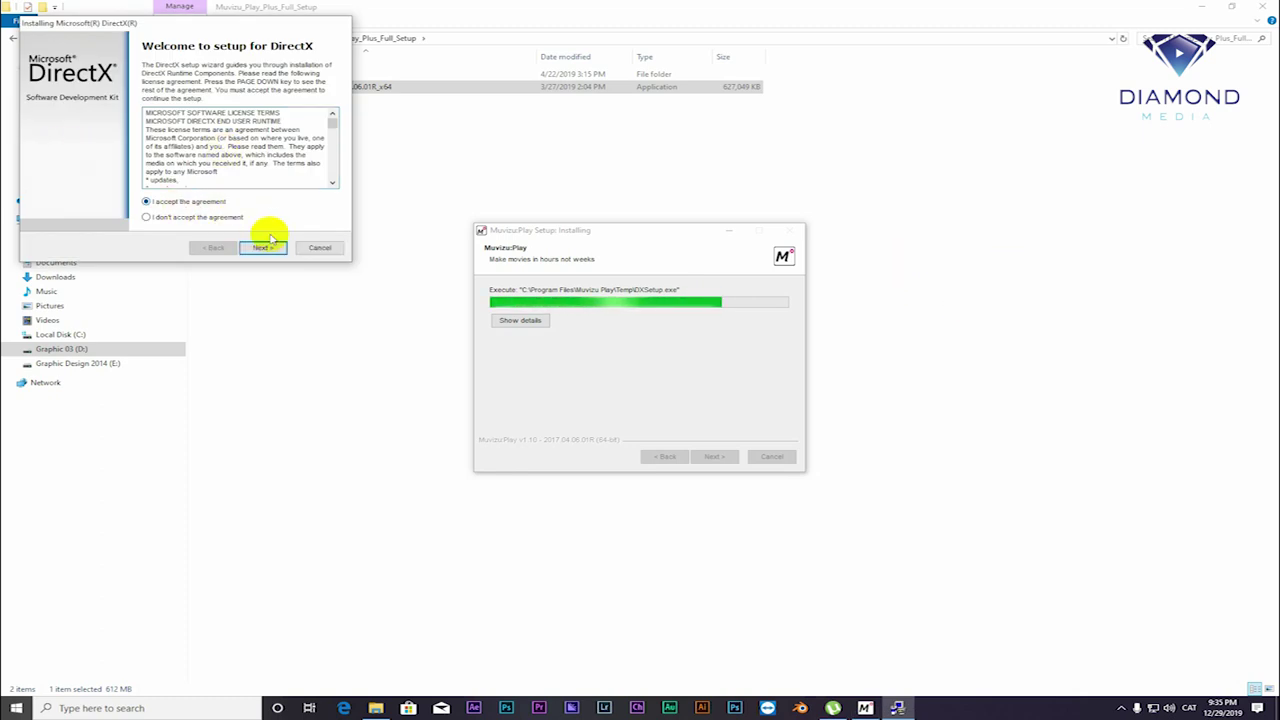
{"action": "left_click", "coordinate": [262, 248]}
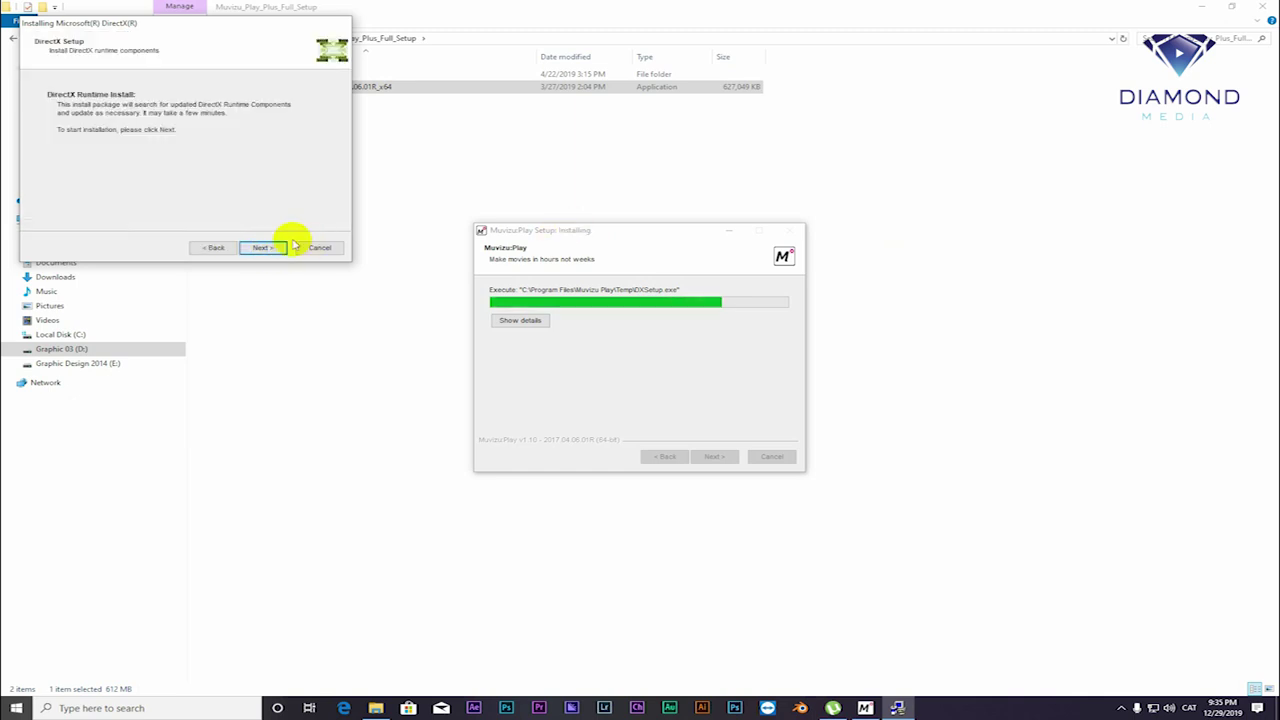
{"action": "left_click", "coordinate": [272, 250]}
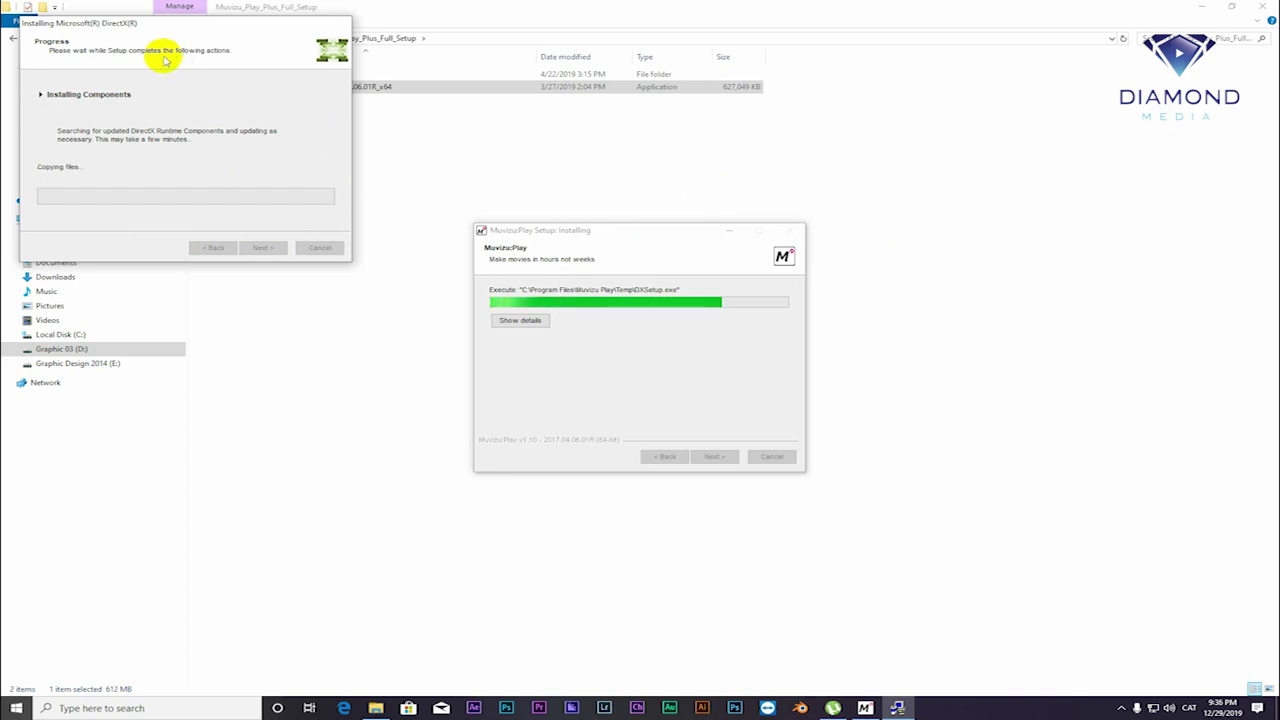
{"action": "left_click_drag", "start_coordinate": [100, 20], "coordinate": [737, 134]}
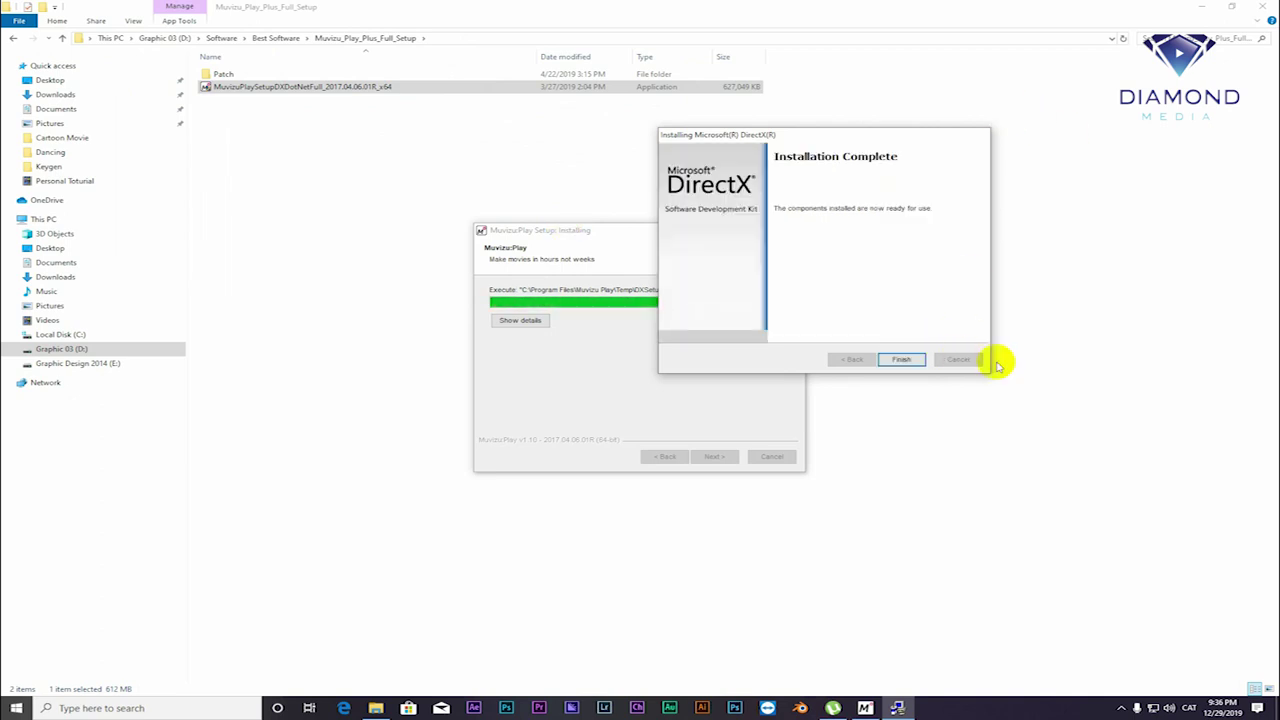
{"action": "left_click", "coordinate": [908, 360]}
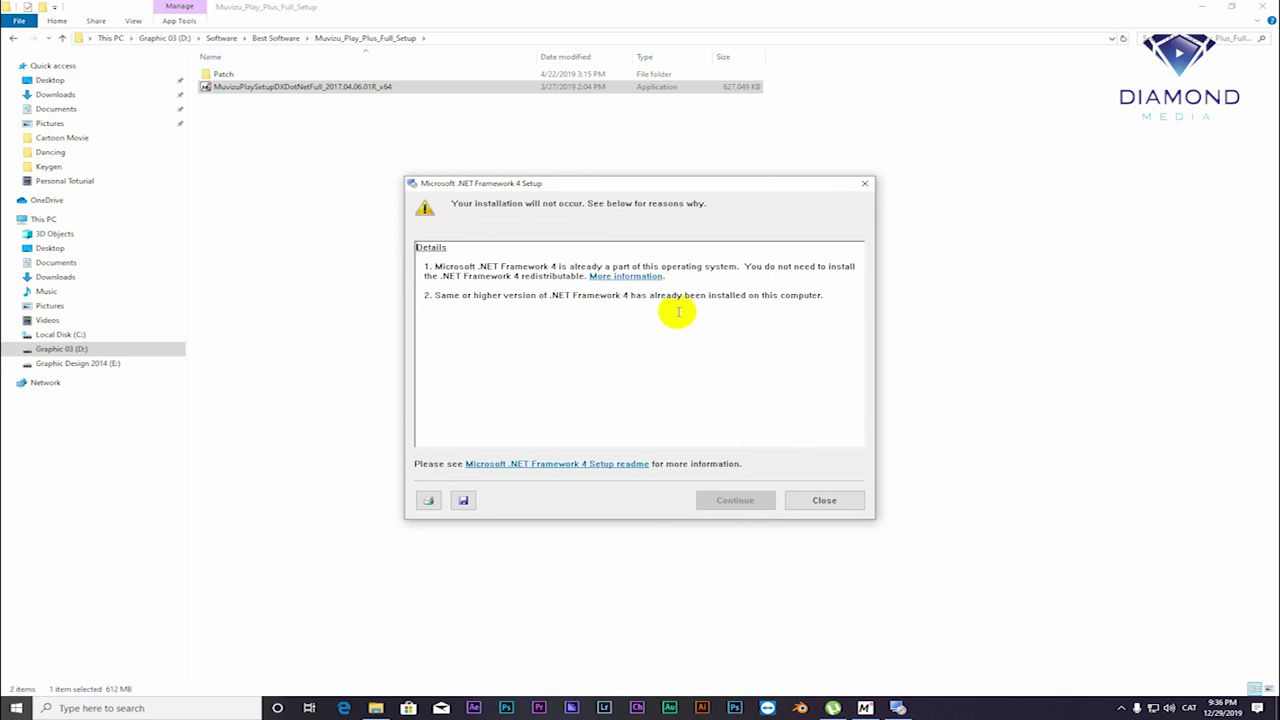
Skip the already-installed .NET Framework 4 and repair the Visual C++ 2010 x64 redistributable.
{"action": "left_click", "coordinate": [836, 502]}
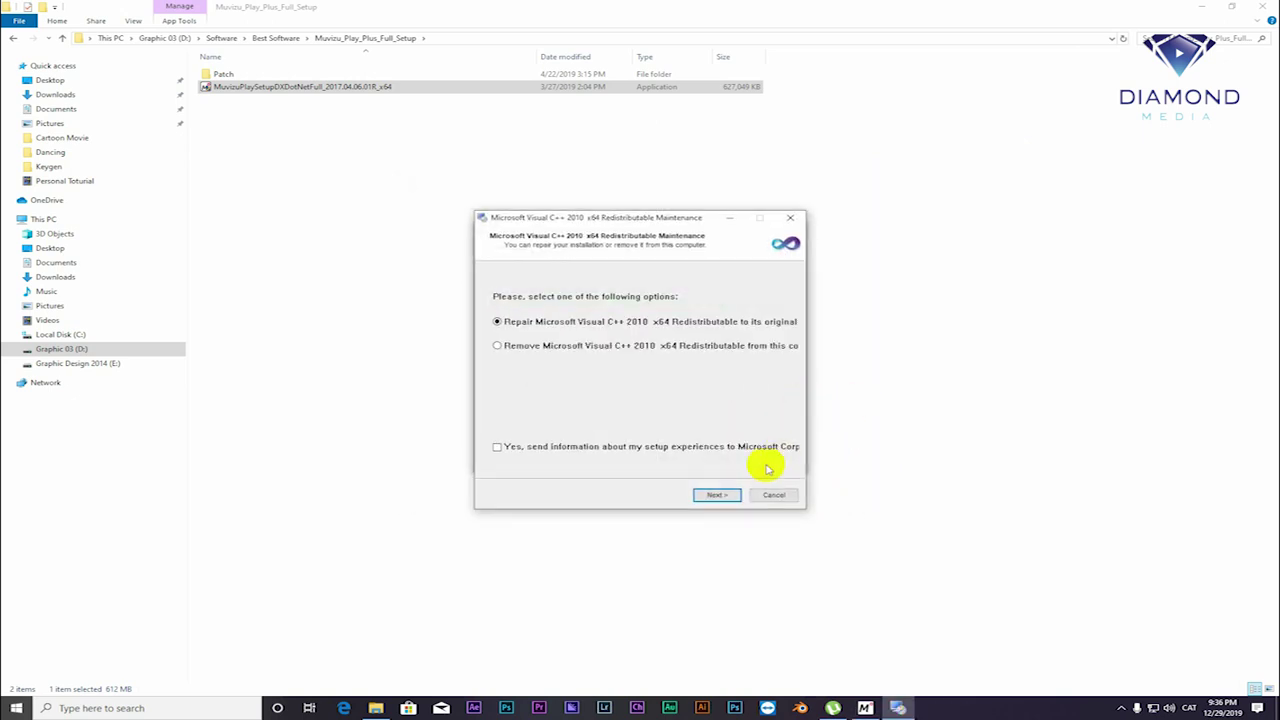
{"action": "left_click", "coordinate": [720, 496]}
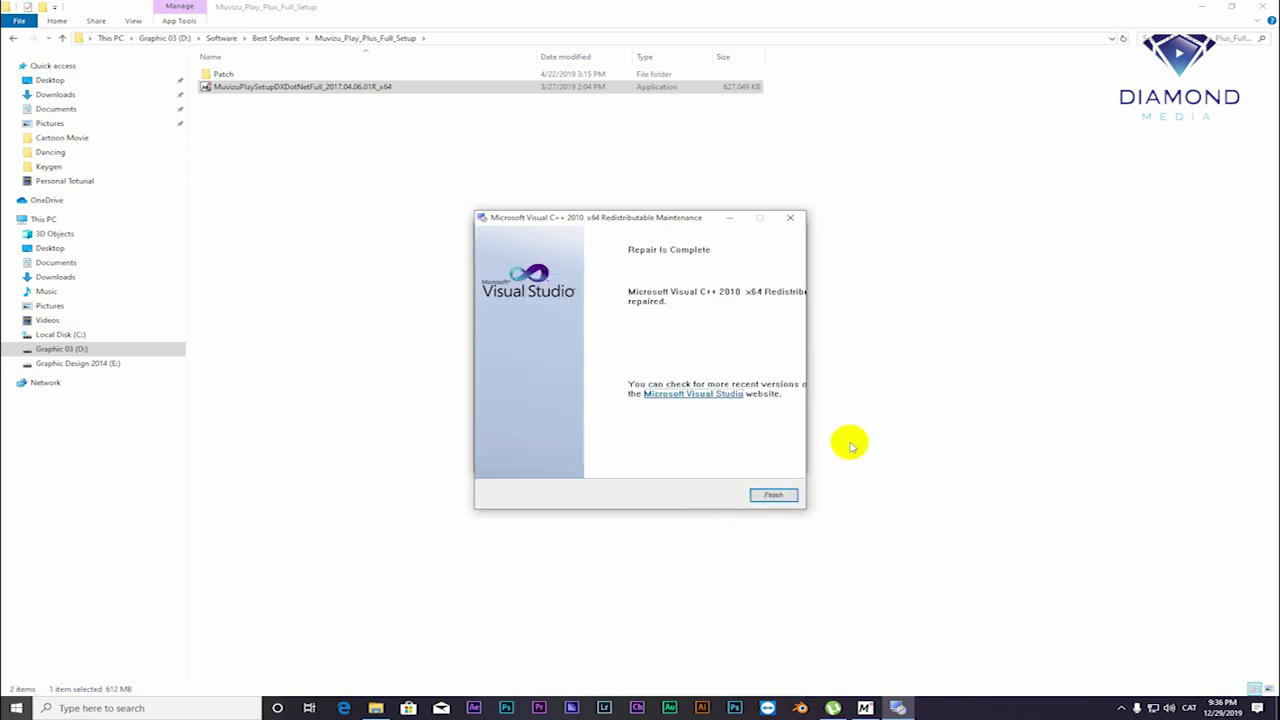
{"action": "left_click", "coordinate": [775, 498]}
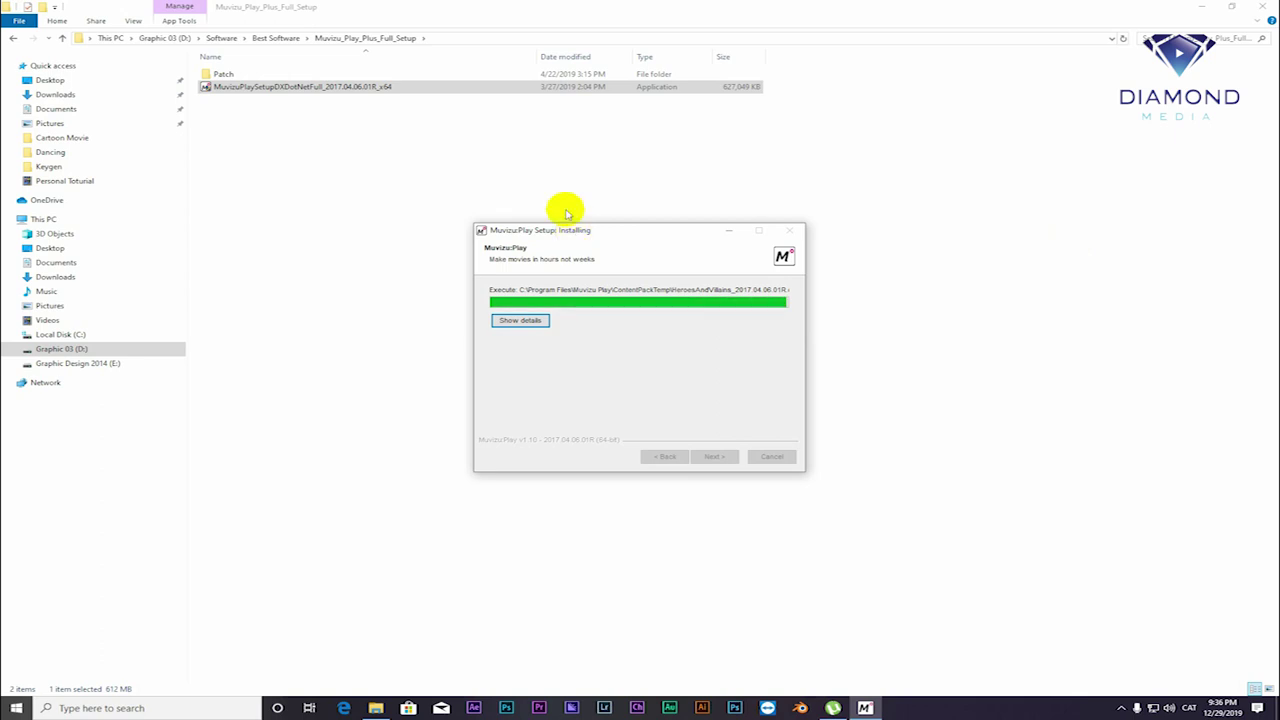
Complete Muvizu:Play Setup with all three checkboxes left ticked, launching the program.
{"action": "left_click_drag", "start_coordinate": [575, 233], "coordinate": [561, 193]}
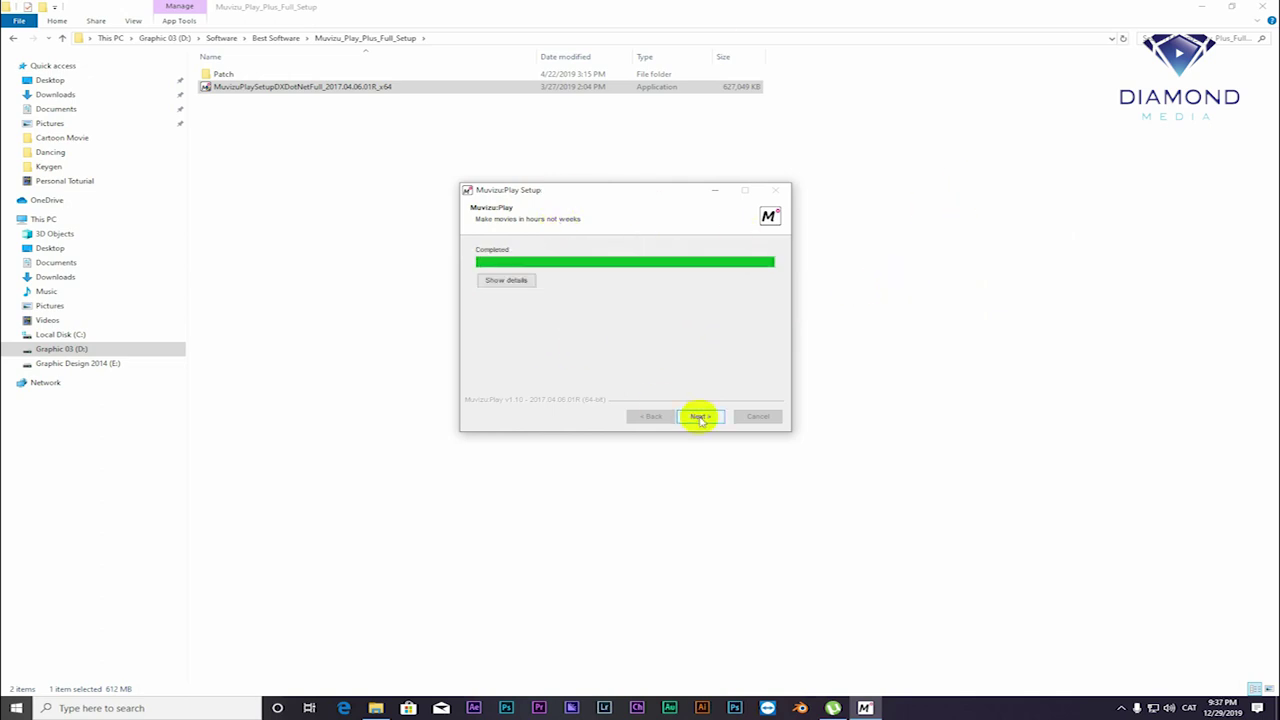
{"action": "left_click", "coordinate": [700, 417]}
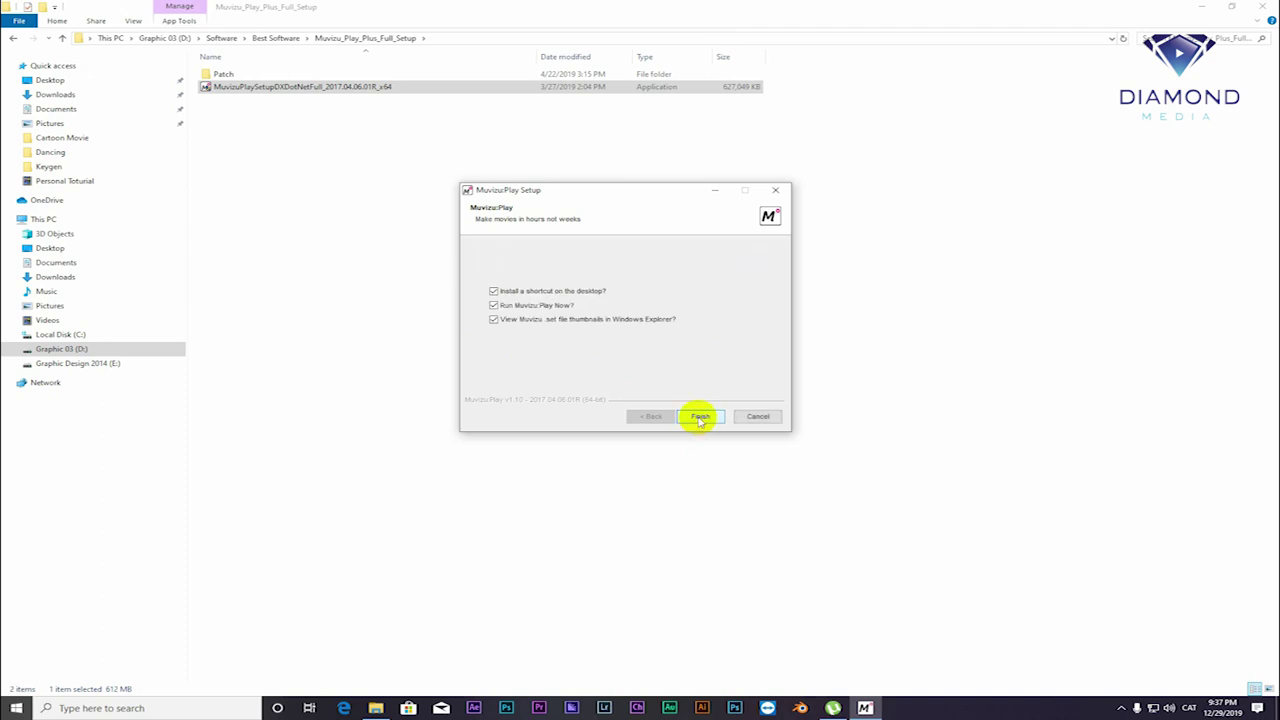
{"action": "left_click", "coordinate": [700, 417]}
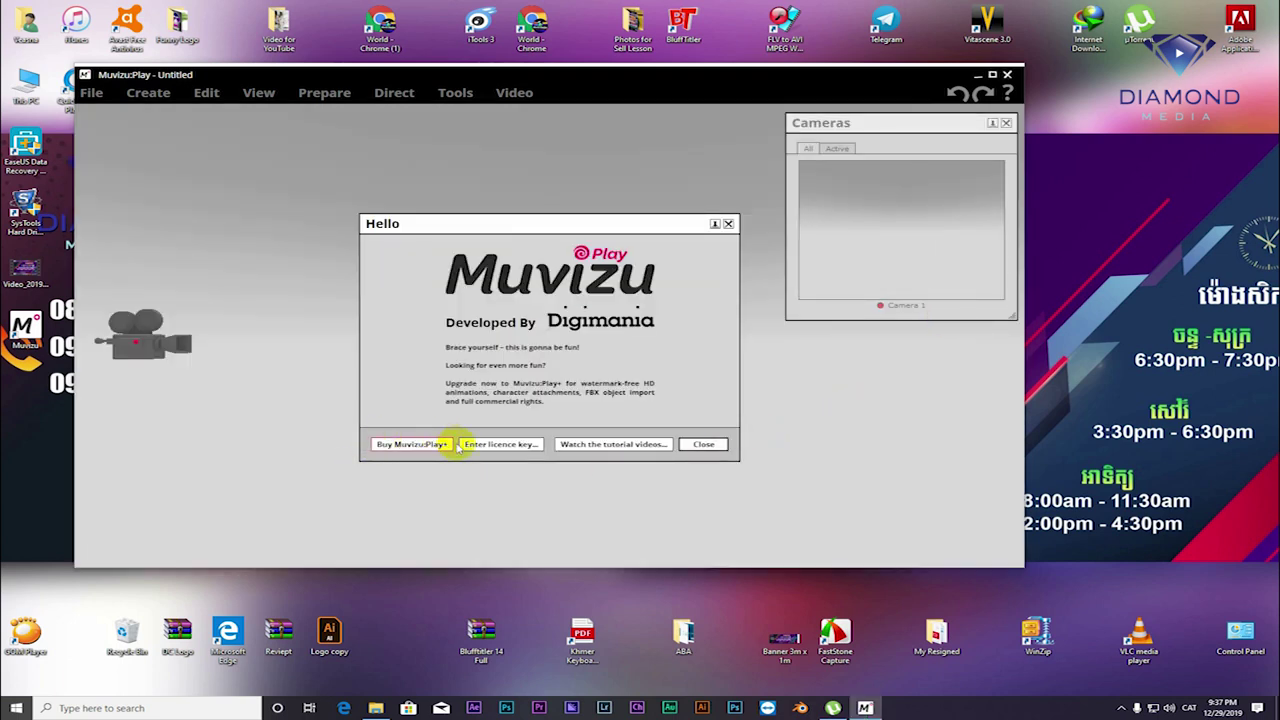
Dismiss the Hello and New scene dialogs, then quit Muvizu:Play and confirm.
{"action": "left_click", "coordinate": [707, 445]}
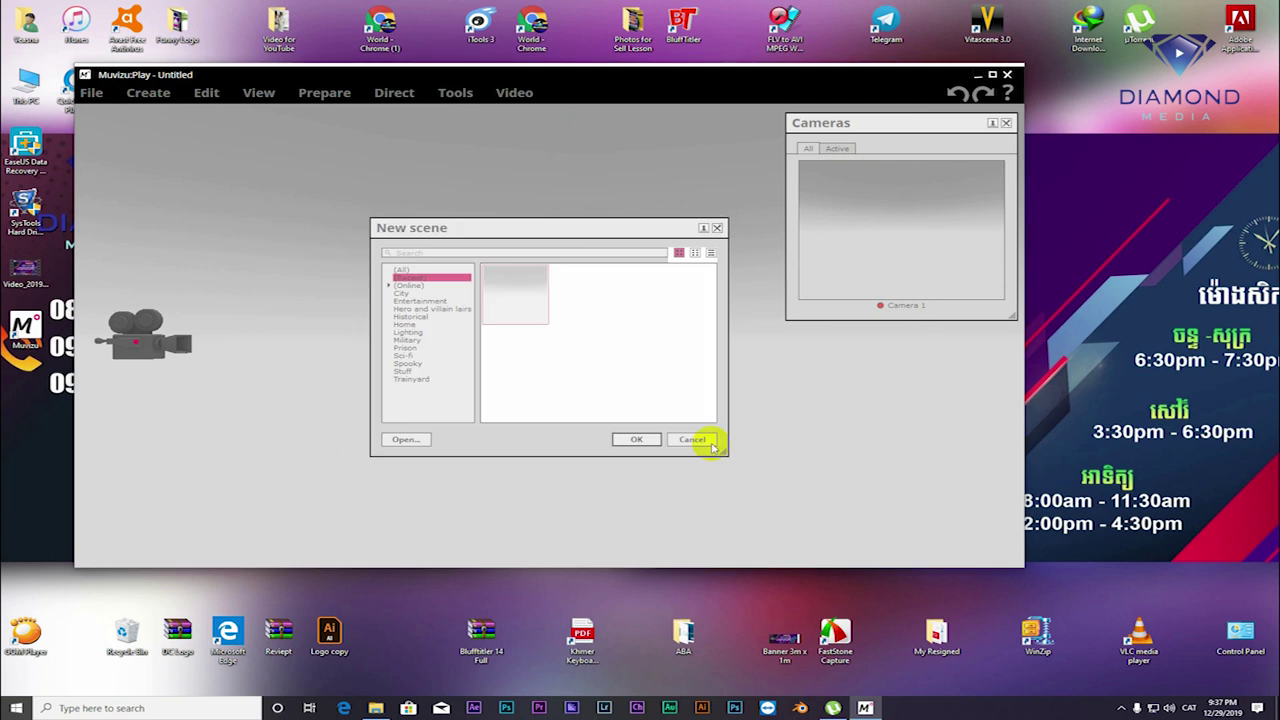
{"action": "left_click", "coordinate": [697, 437]}
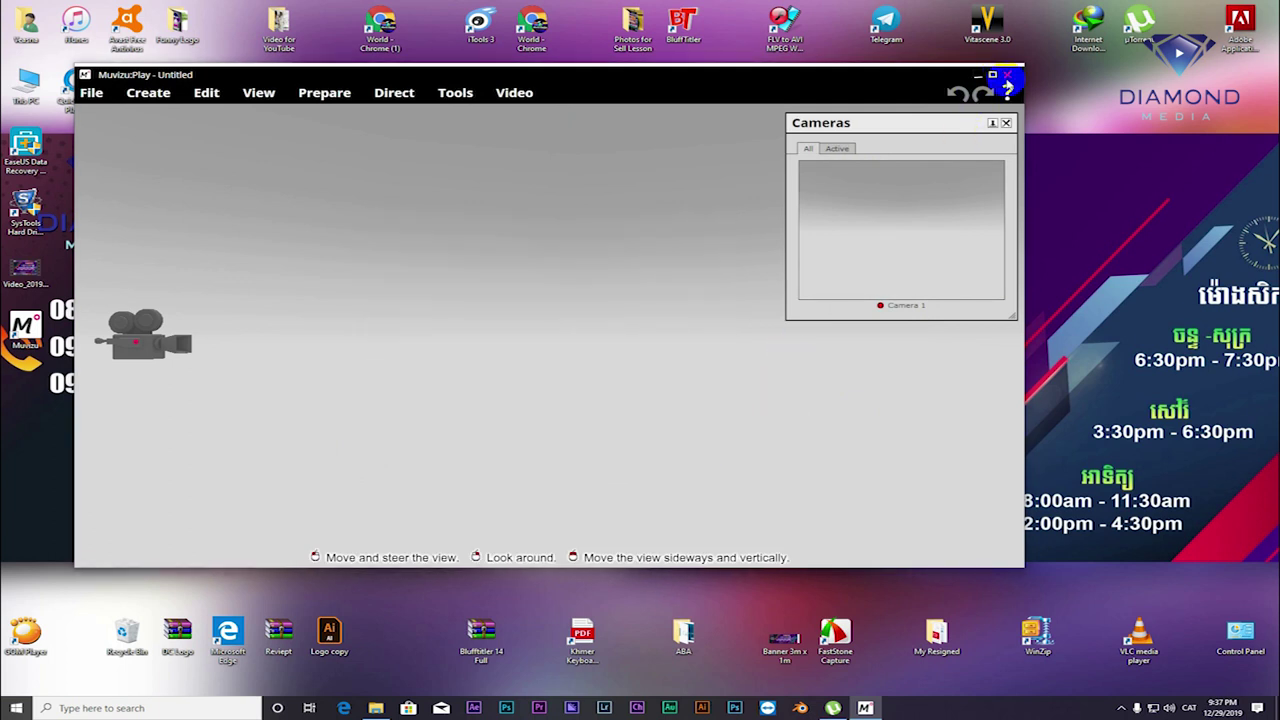
{"action": "left_click", "coordinate": [1007, 74]}
{"action": "left_click", "coordinate": [540, 356]}
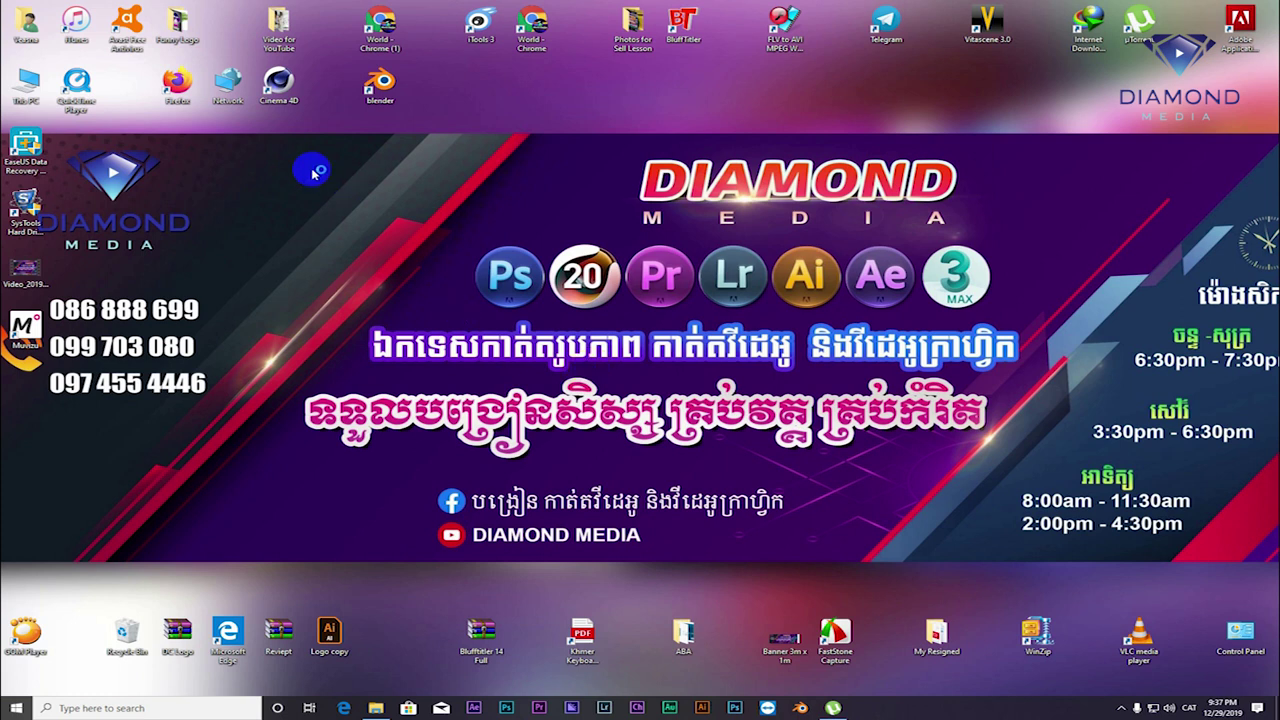
Disable the Ethernet adapter in Network Connections and close the network windows.
{"action": "right_click", "coordinate": [225, 90]}
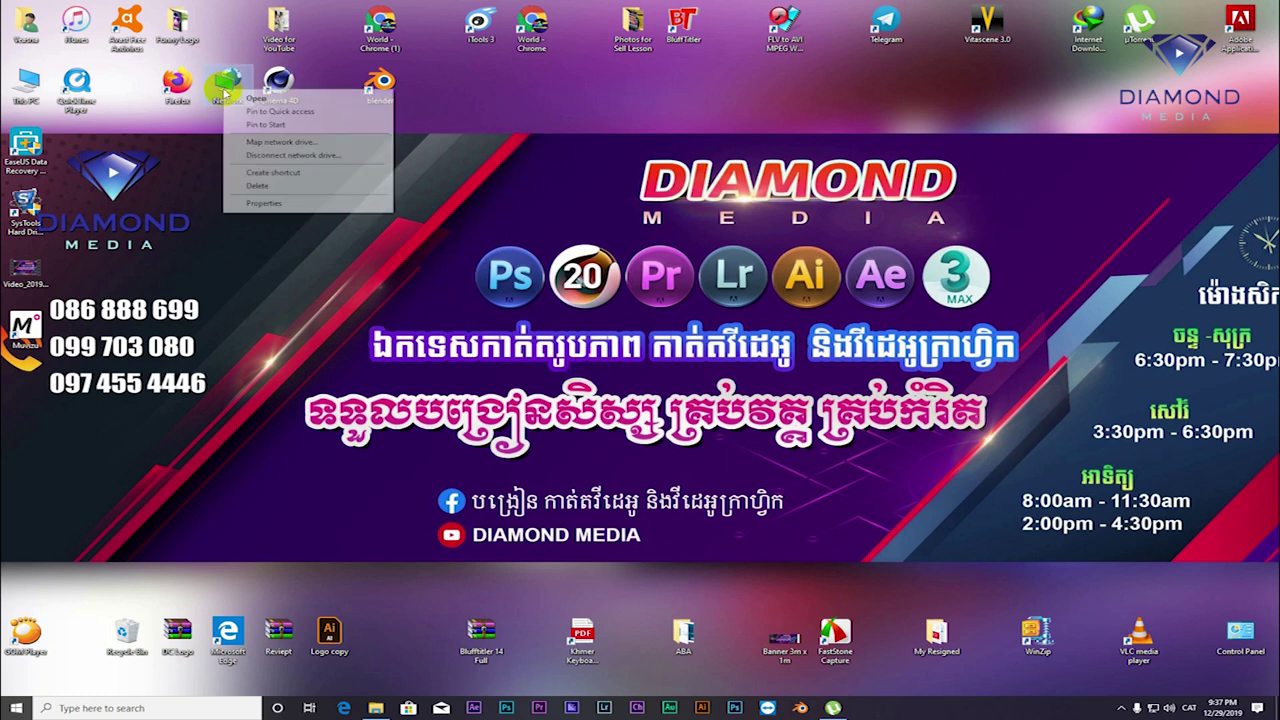
{"action": "left_click", "coordinate": [295, 202]}
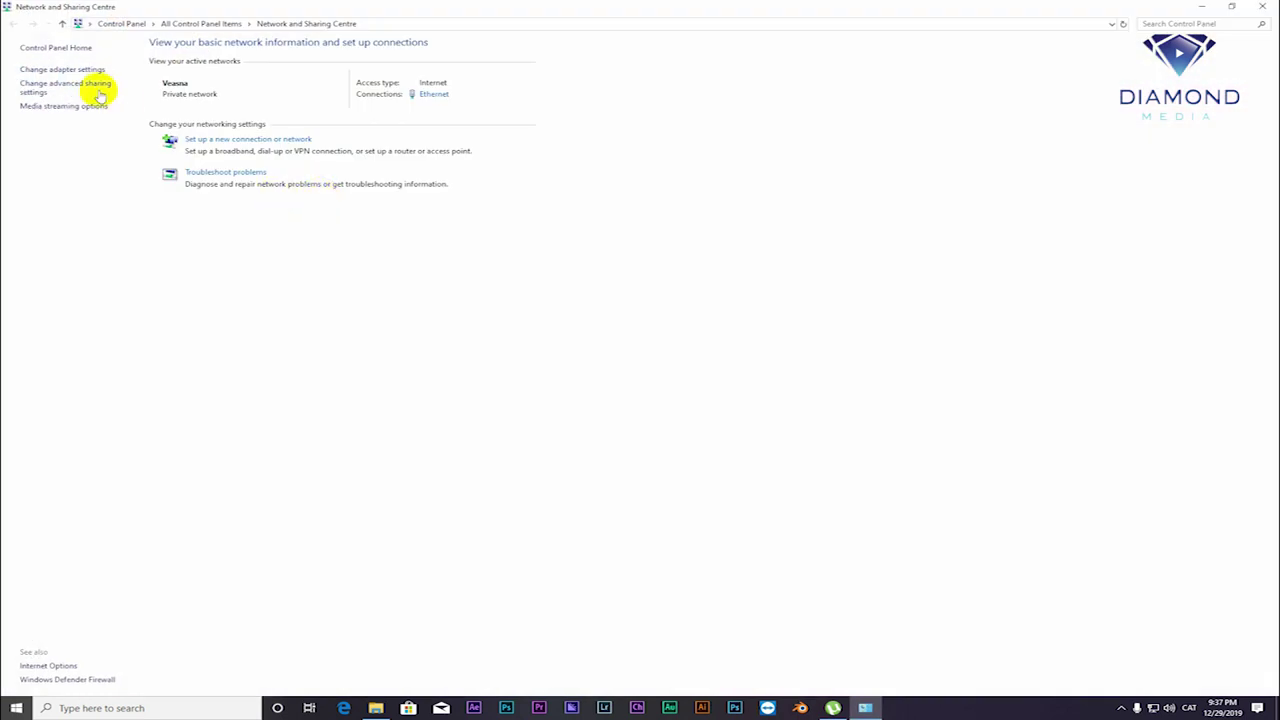
{"action": "left_click", "coordinate": [65, 72]}
{"action": "left_click", "coordinate": [57, 72]}
{"action": "right_click", "coordinate": [66, 75]}
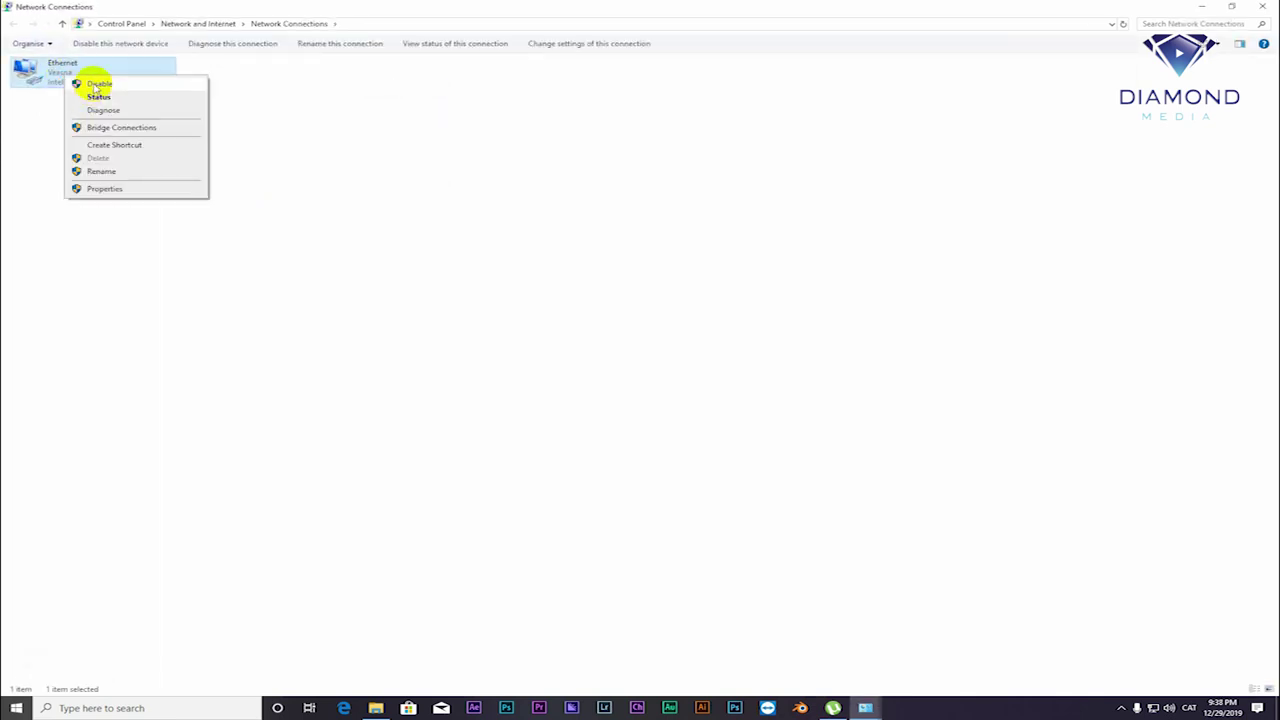
{"action": "left_click", "coordinate": [97, 84]}
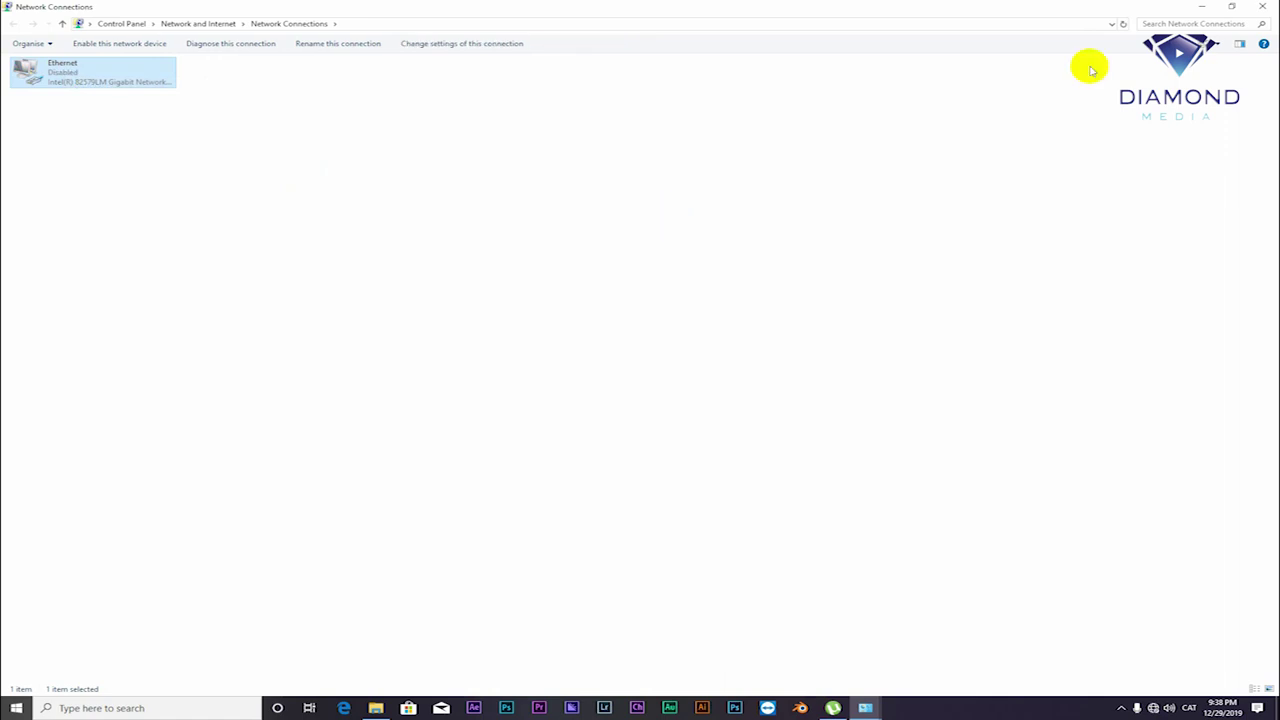
{"action": "left_click", "coordinate": [1266, 6]}
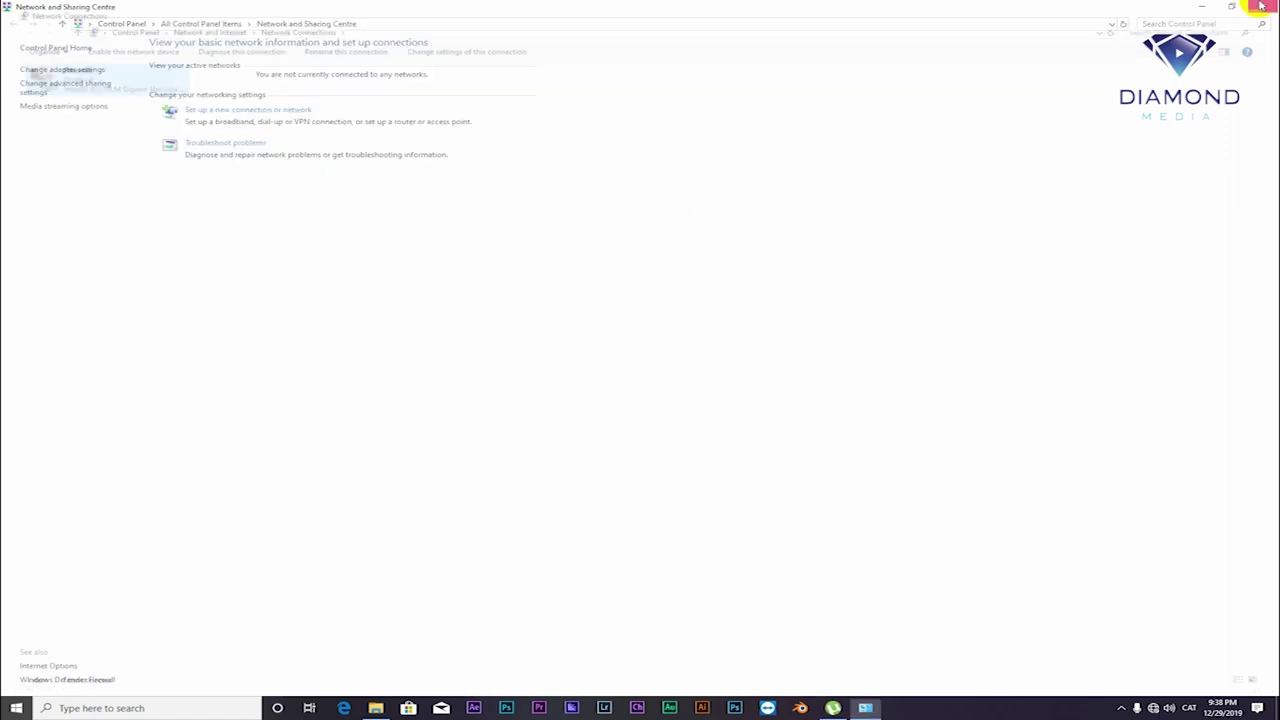
{"action": "left_click", "coordinate": [1265, 7]}
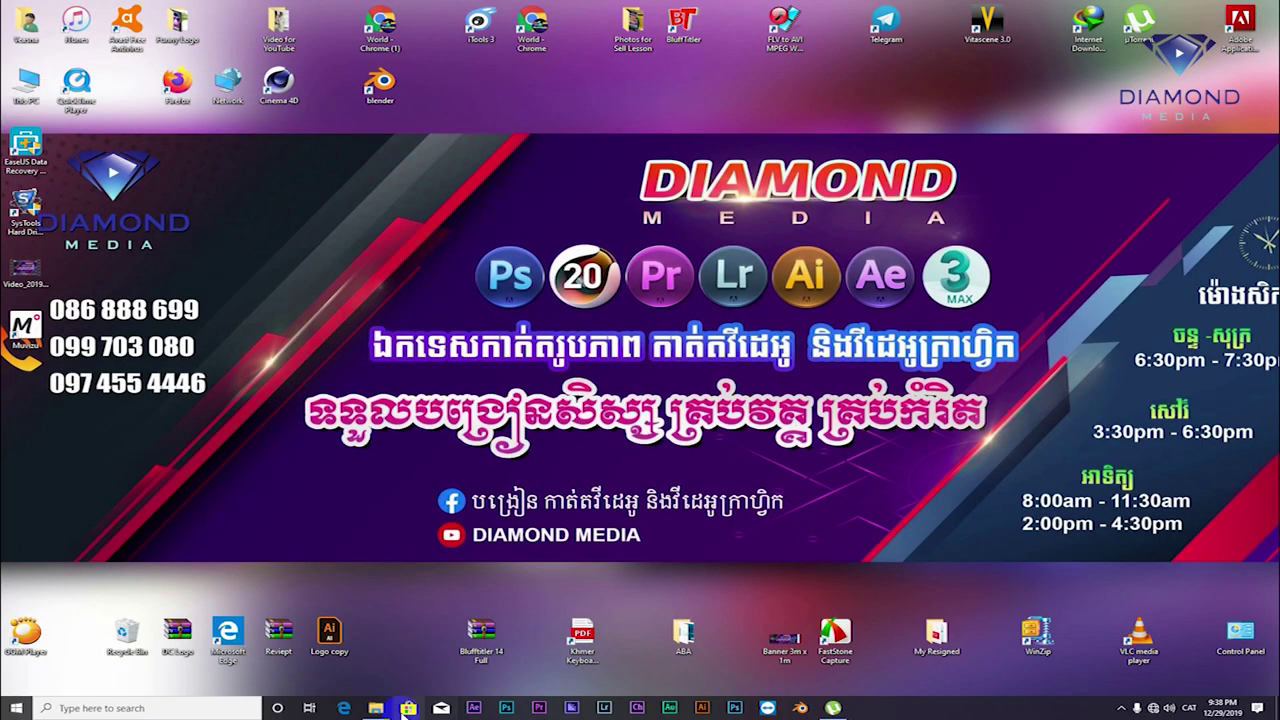
Run the Muvizu Patch as administrator, apply the patch, and close it.
{"action": "left_click", "coordinate": [375, 708]}
{"action": "double_click", "coordinate": [216, 76]}
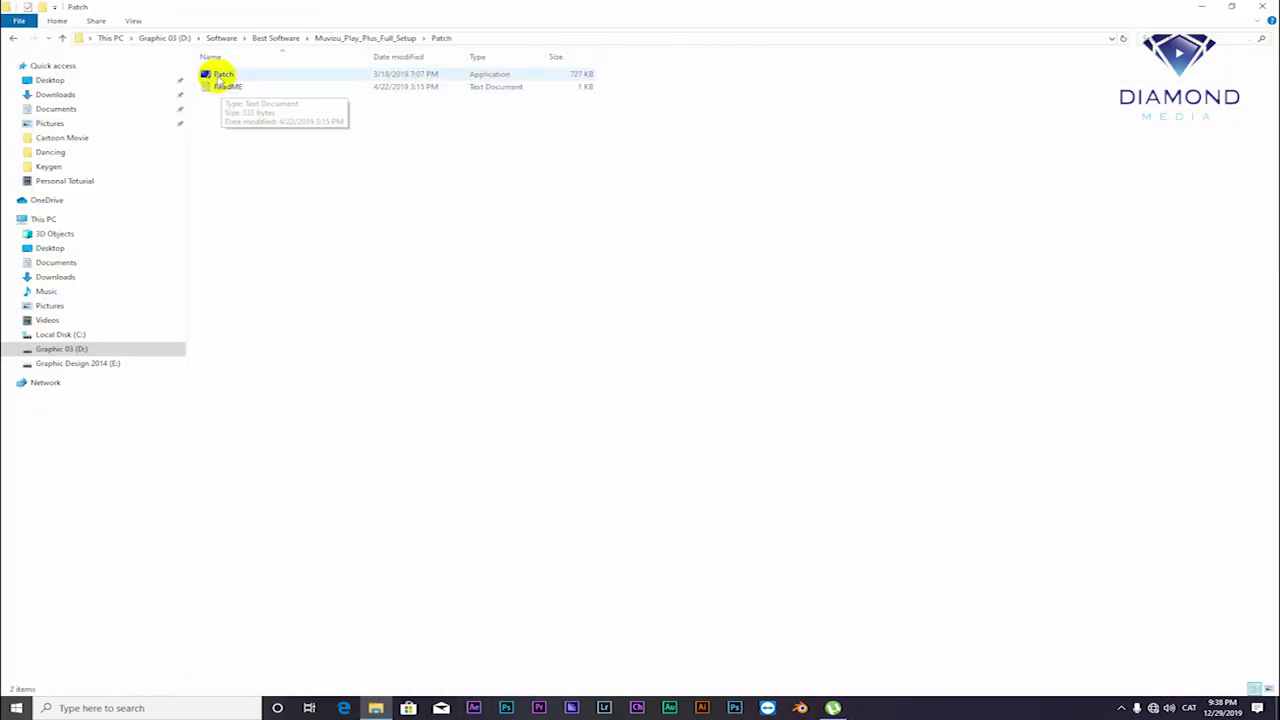
{"action": "left_click", "coordinate": [215, 74]}
{"action": "right_click", "coordinate": [217, 75]}
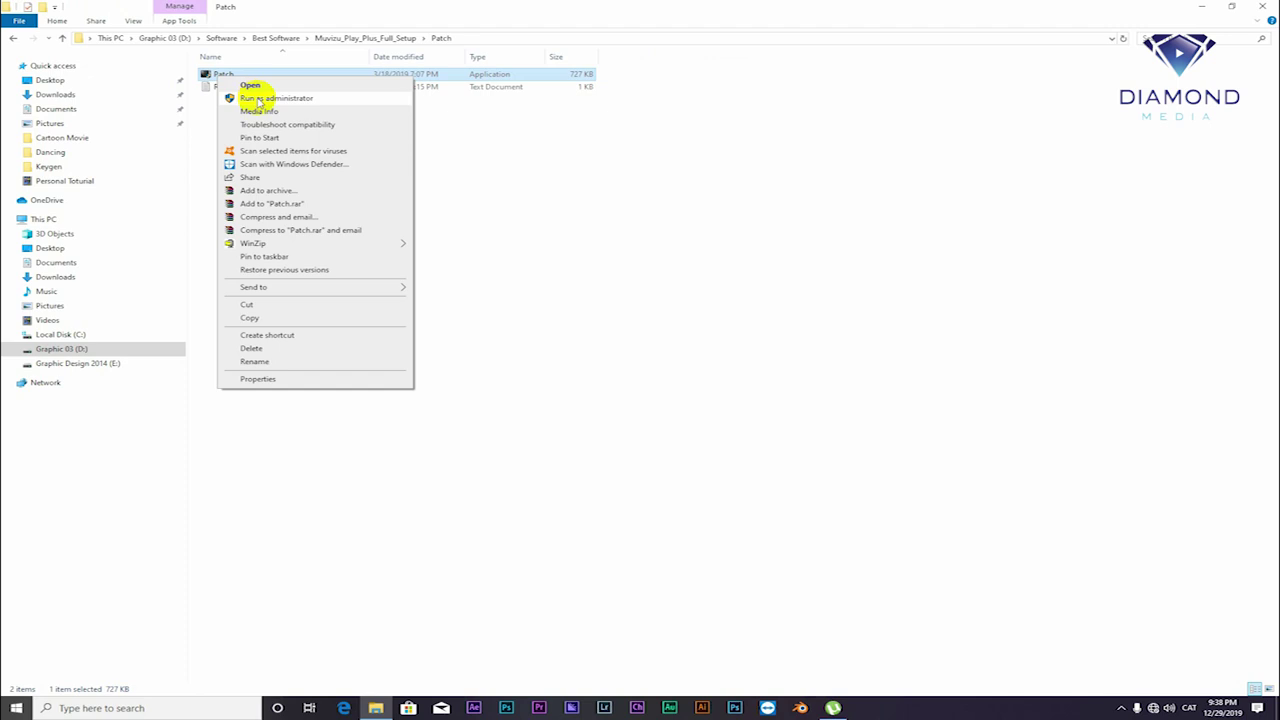
{"action": "left_click", "coordinate": [257, 98]}
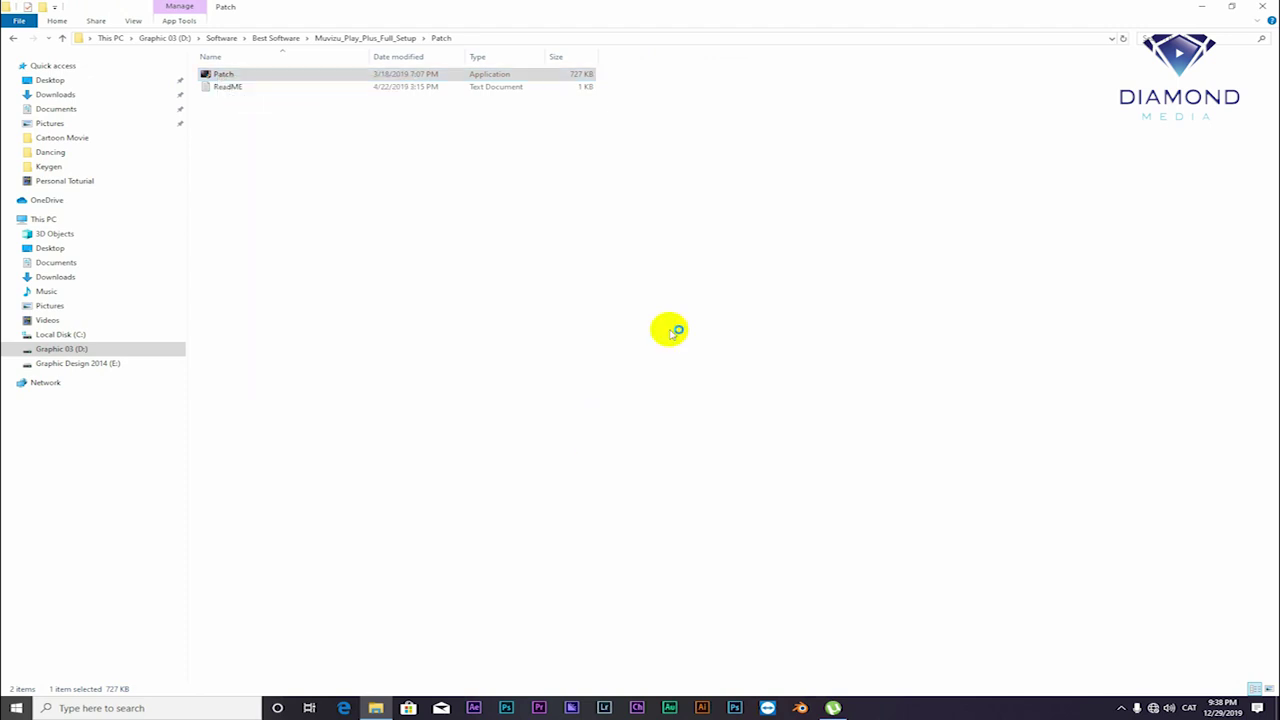
{"action": "left_click_drag", "start_coordinate": [565, 376], "coordinate": [625, 355]}
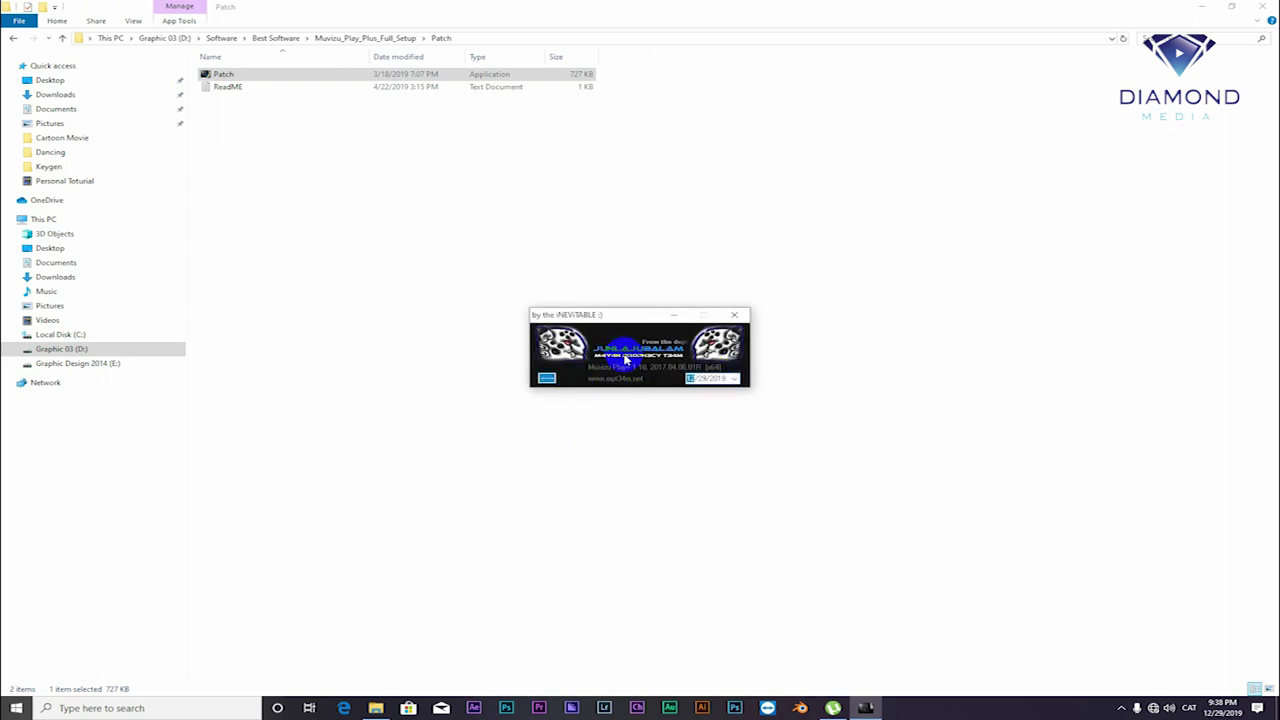
{"action": "left_click", "coordinate": [734, 315]}
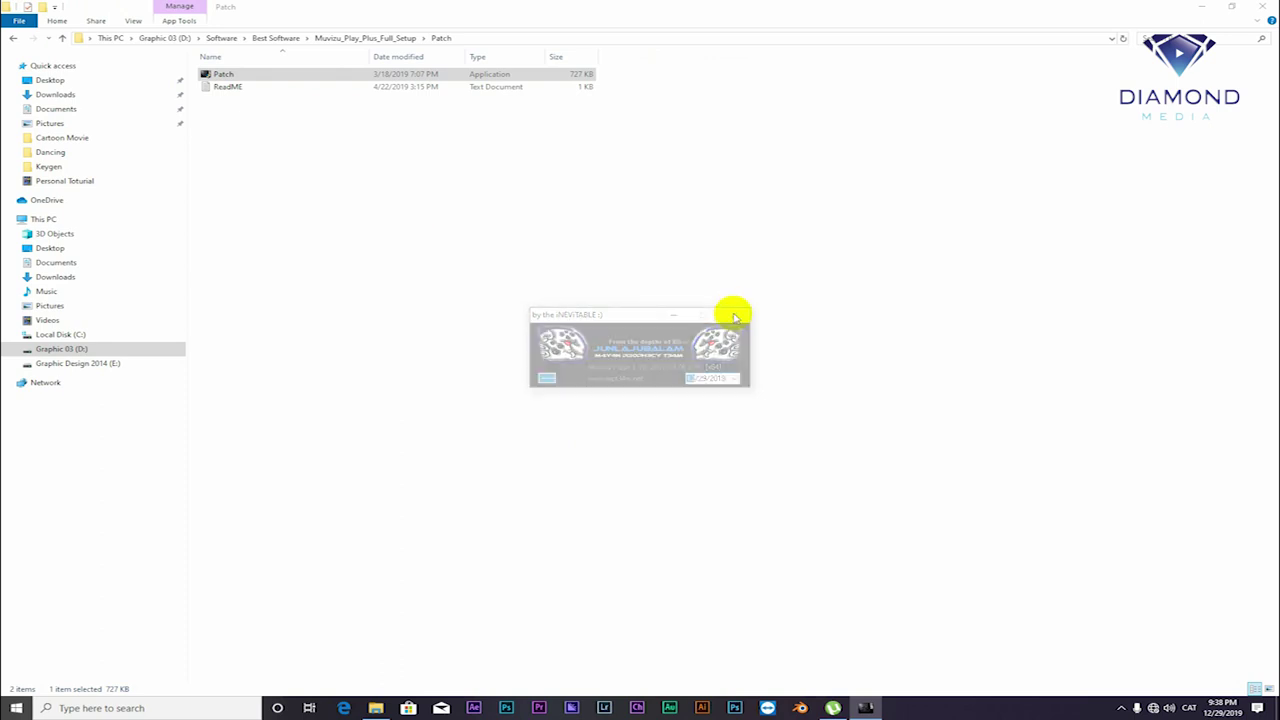
Read the Patch folder's ReadME in Notepad, then close Notepad and File Explorer.
{"action": "double_click", "coordinate": [224, 87]}
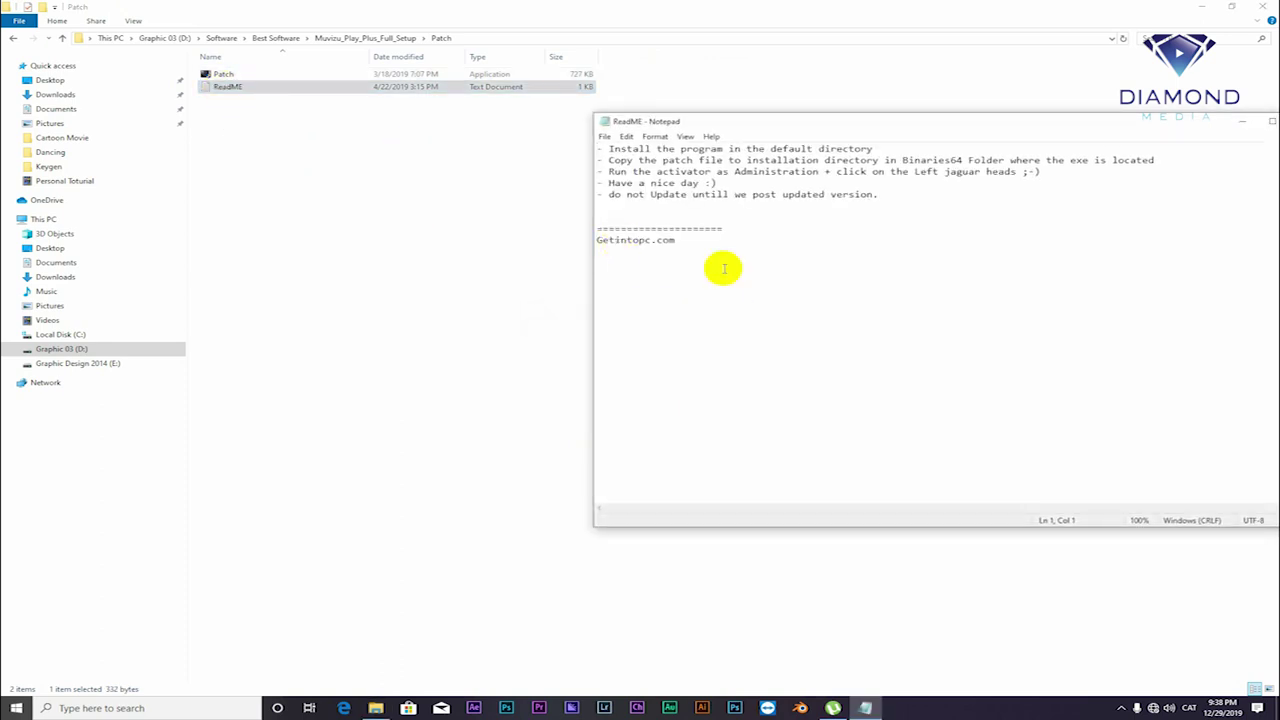
{"action": "left_click_drag", "start_coordinate": [786, 123], "coordinate": [440, 129]}
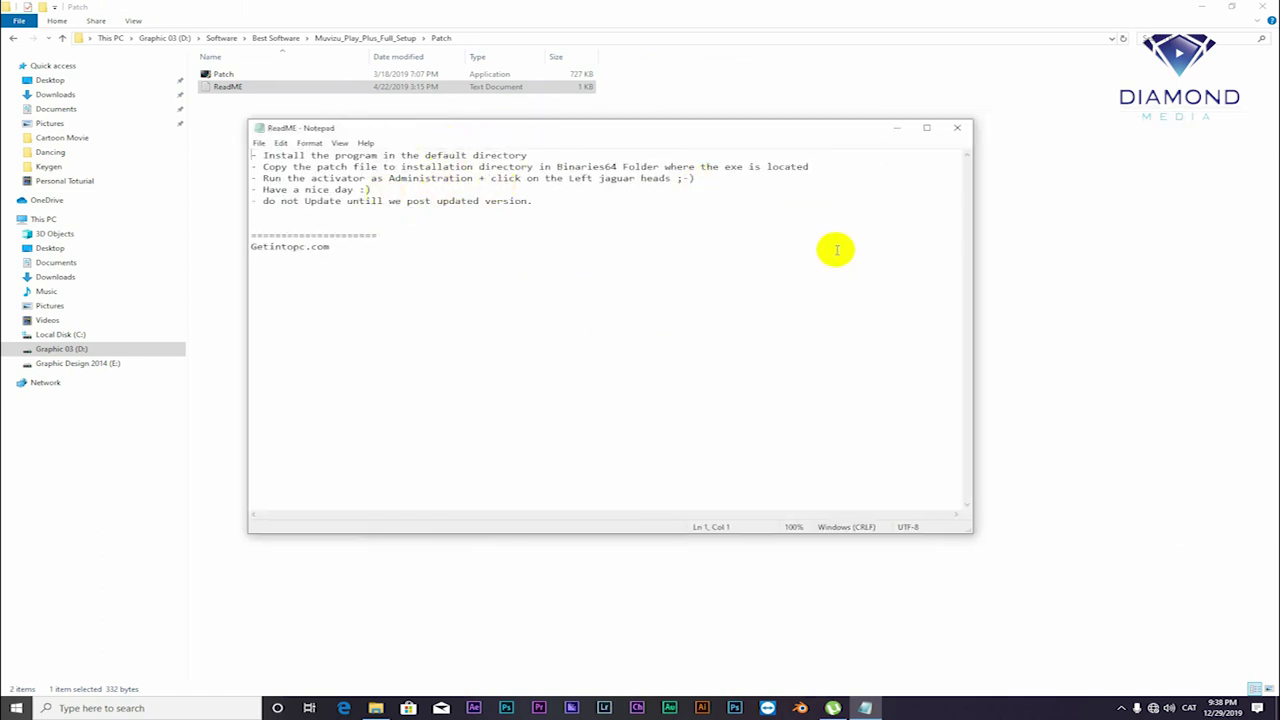
{"action": "left_click", "coordinate": [957, 130]}
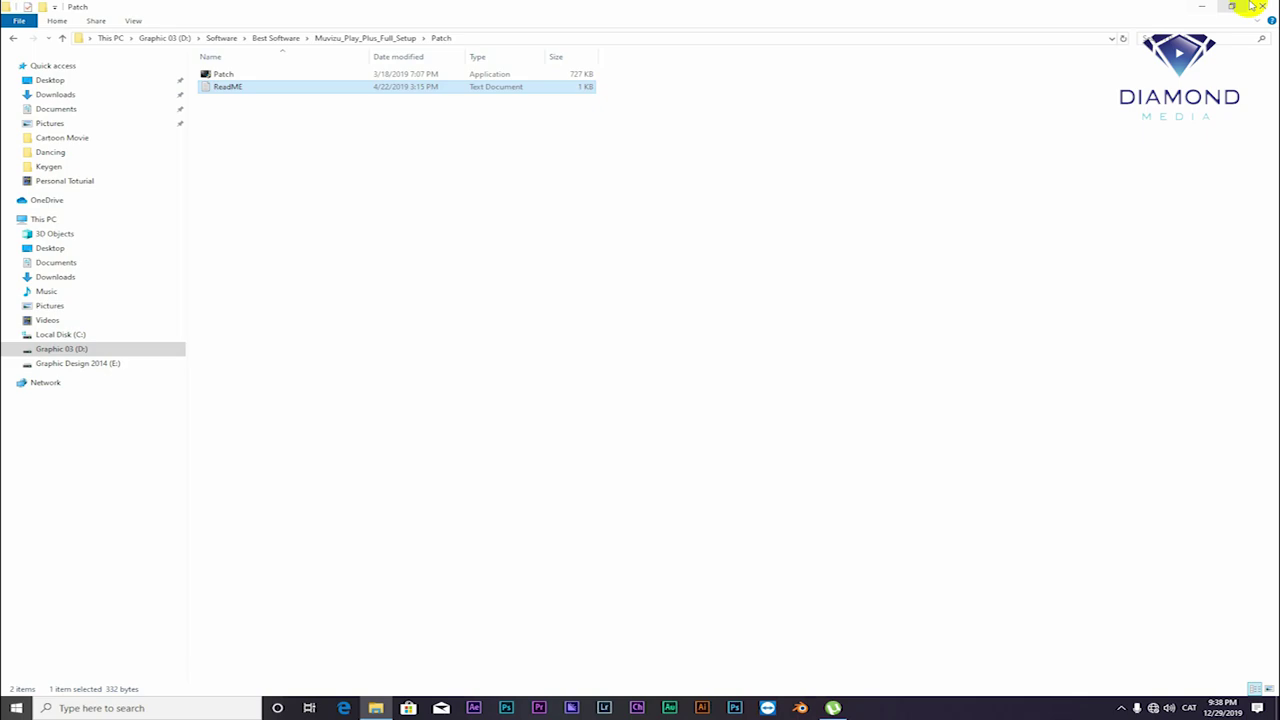
{"action": "left_click", "coordinate": [1266, 8]}
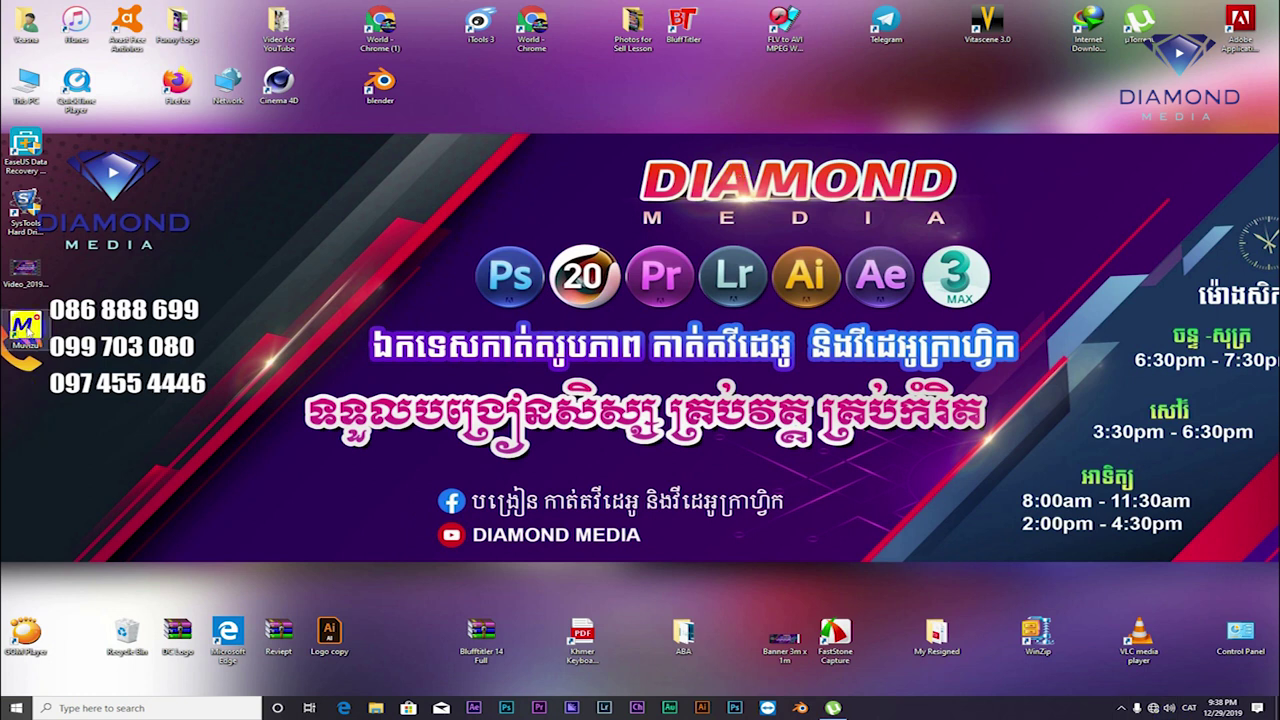
Launch Muvizu:Play+ from the Start menu's Recently added list.
{"action": "left_click", "coordinate": [16, 708]}
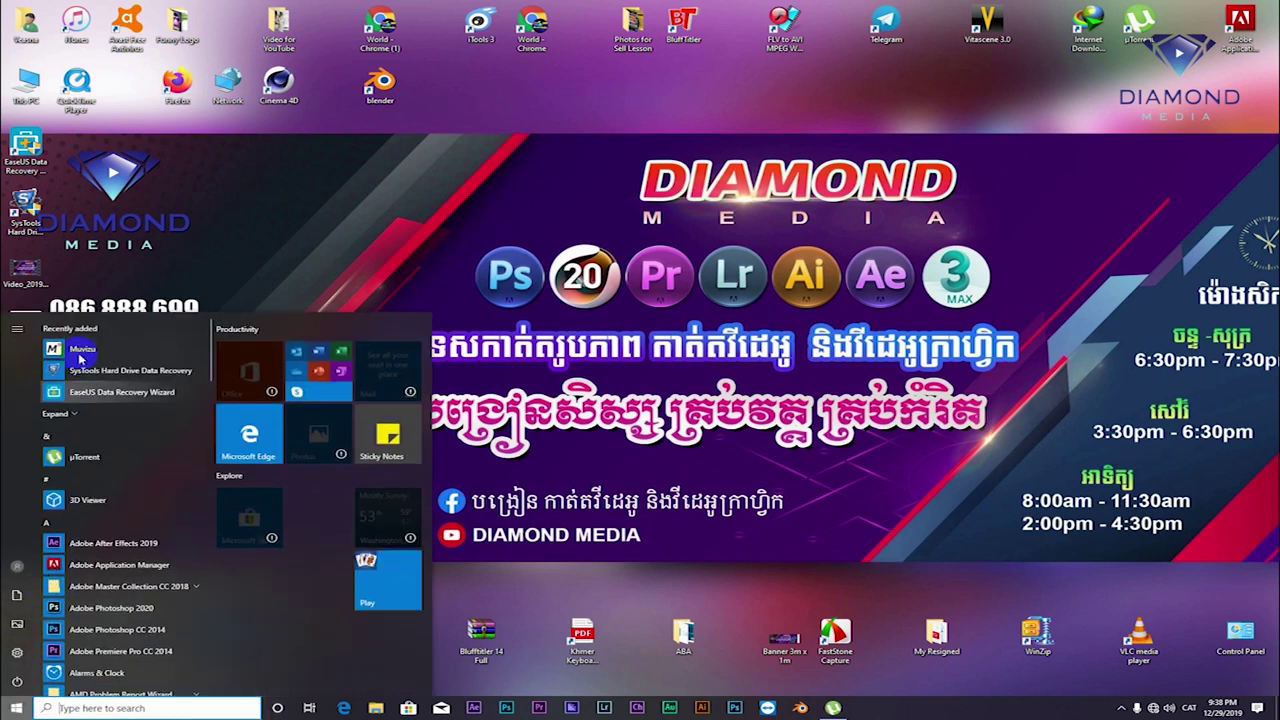
{"action": "left_click", "coordinate": [80, 350]}
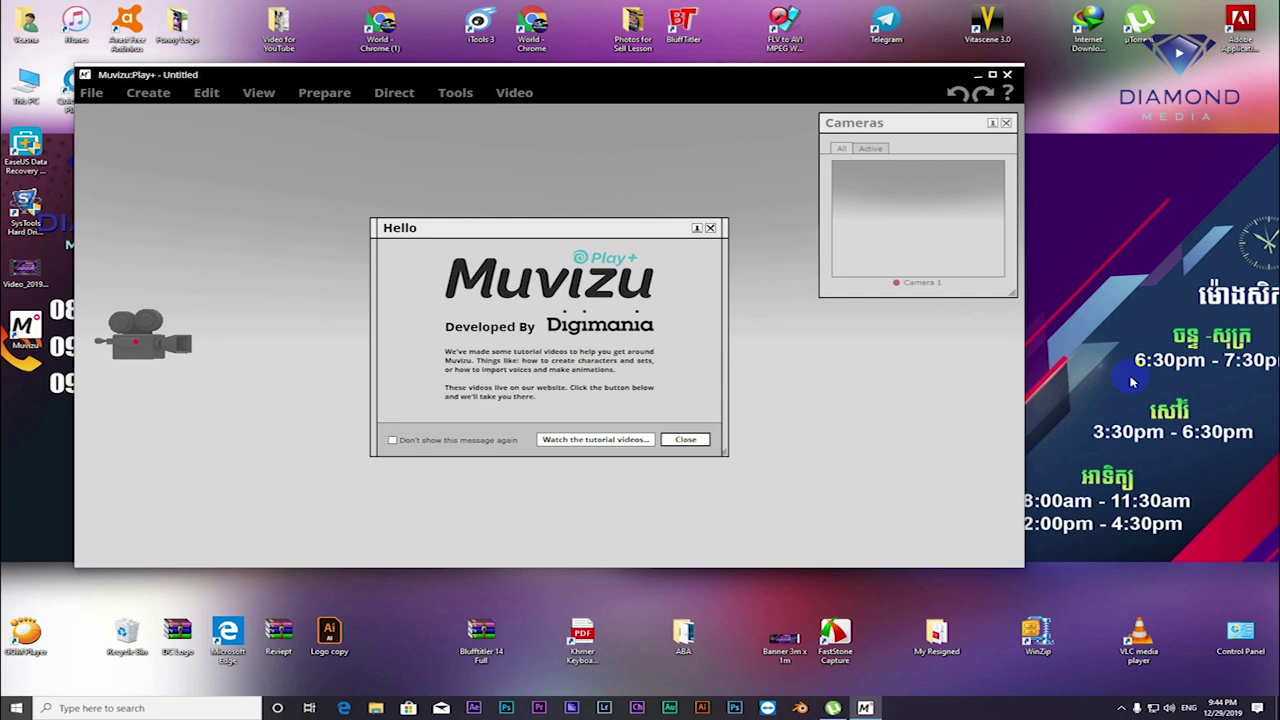
Maximize the Muvizu window and turn off the Hello welcome message for good.
{"action": "left_click", "coordinate": [995, 77]}
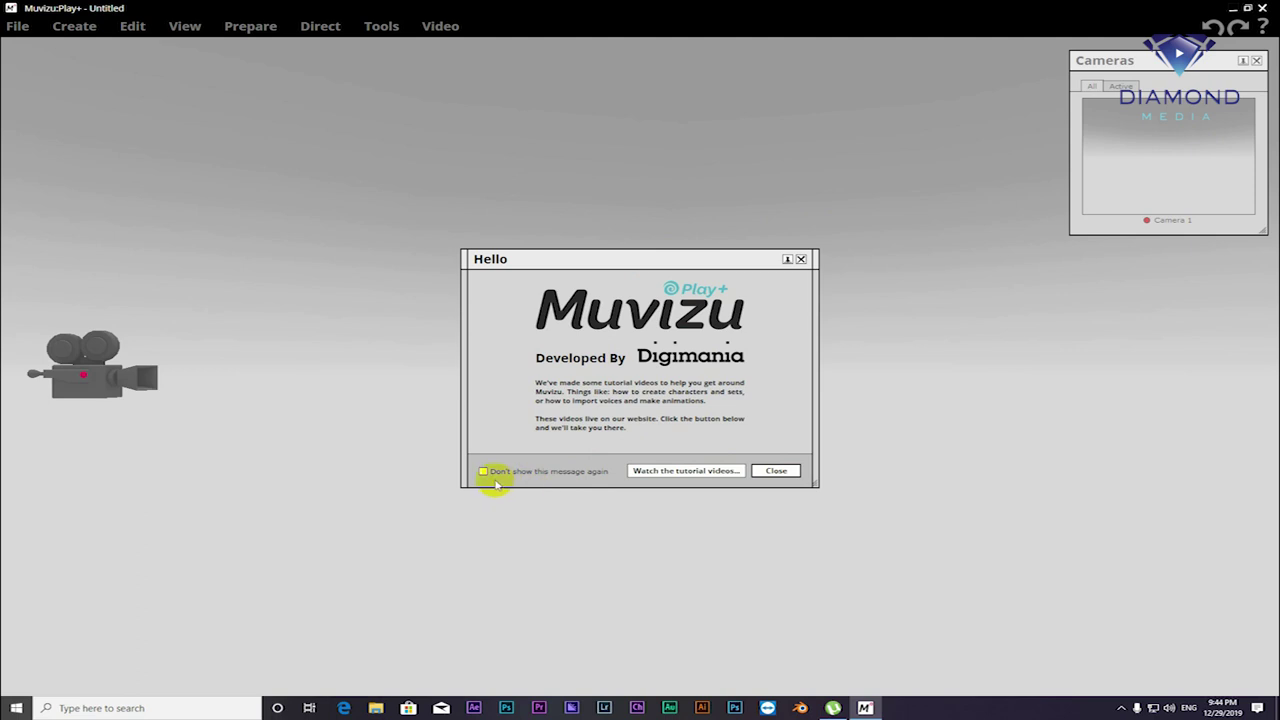
{"action": "left_click_drag", "start_coordinate": [578, 259], "coordinate": [544, 241]}
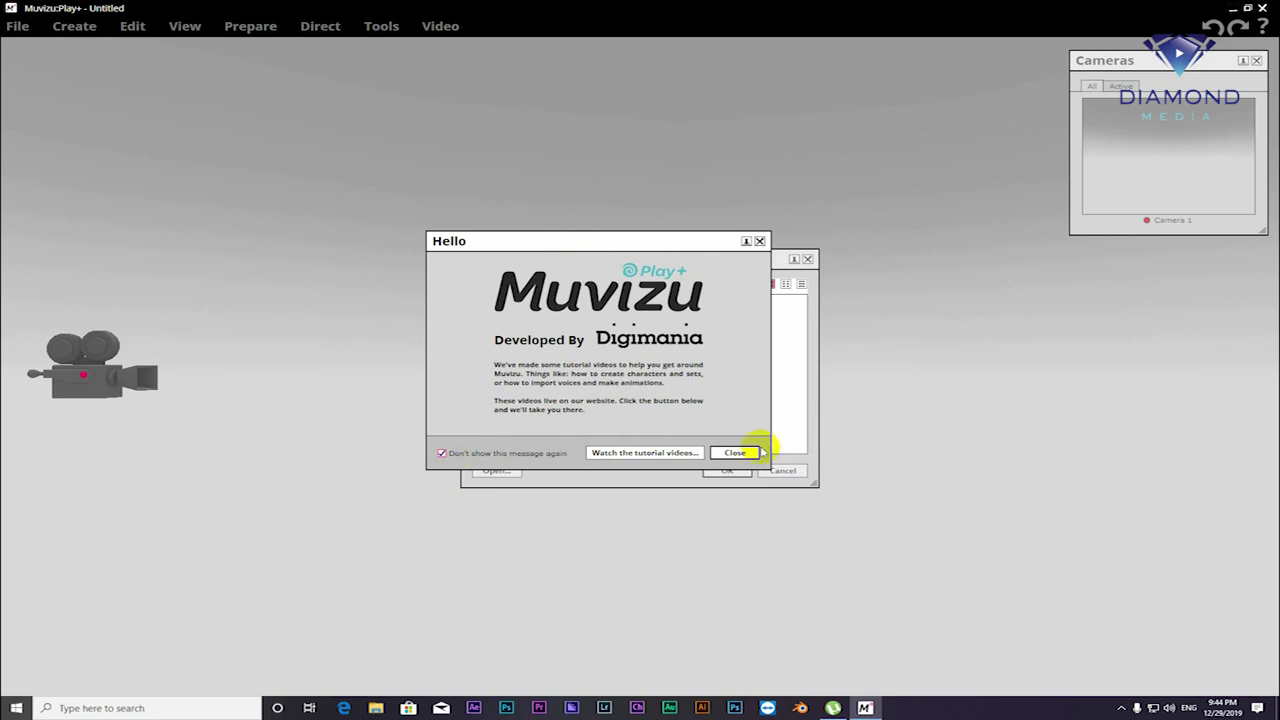
{"action": "left_click", "coordinate": [746, 452]}
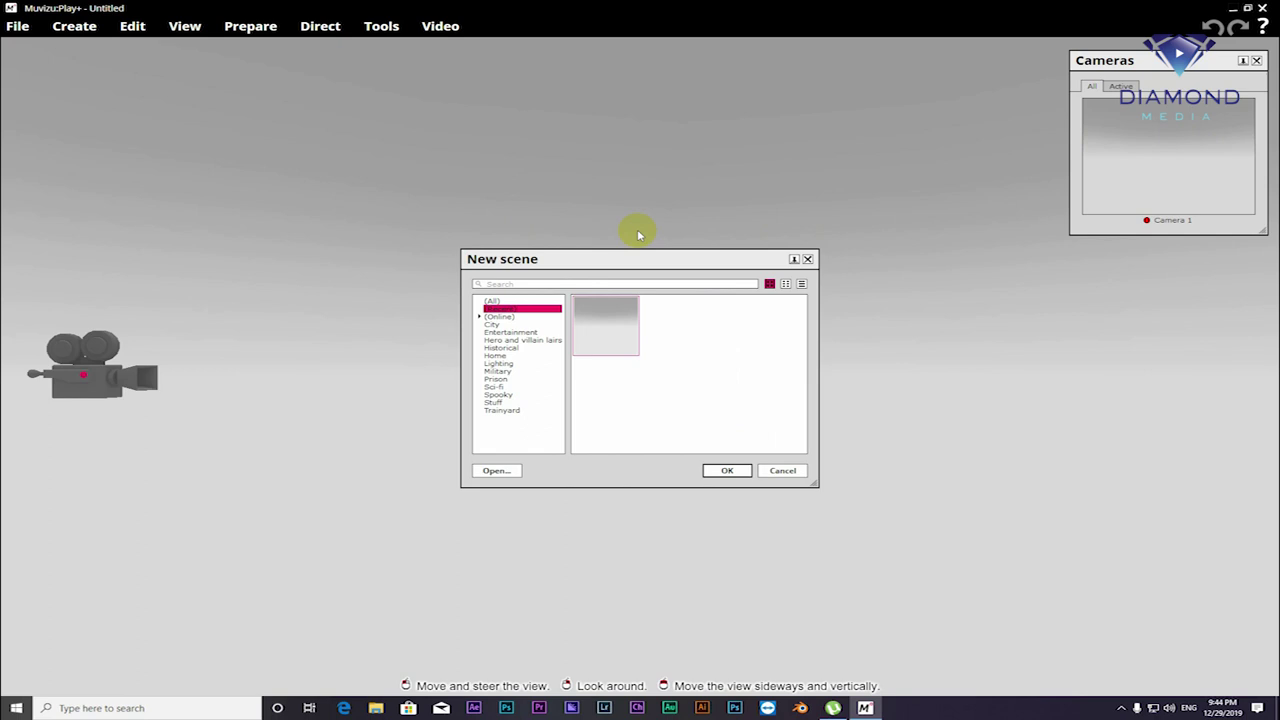
Reposition the New scene chooser and browse the Online templates, selecting the Christmas scene.
{"action": "mouse_move", "coordinate": [659, 259]}
{"action": "left_mouse_down"}
{"action": "mouse_move", "coordinate": [609, 157]}
{"action": "mouse_move", "coordinate": [587, 169]}
{"action": "left_mouse_up"}
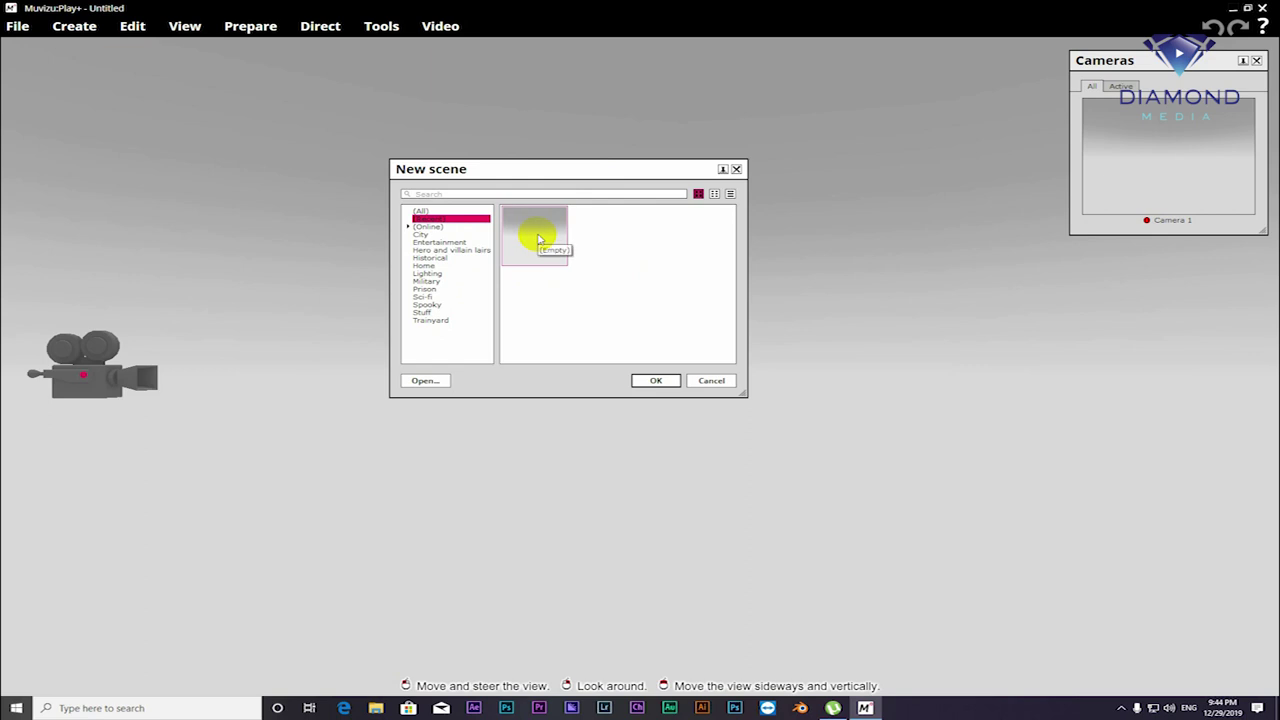
{"action": "mouse_move", "coordinate": [614, 168]}
{"action": "left_mouse_down"}
{"action": "mouse_move", "coordinate": [869, 394]}
{"action": "mouse_move", "coordinate": [653, 201]}
{"action": "left_mouse_up"}
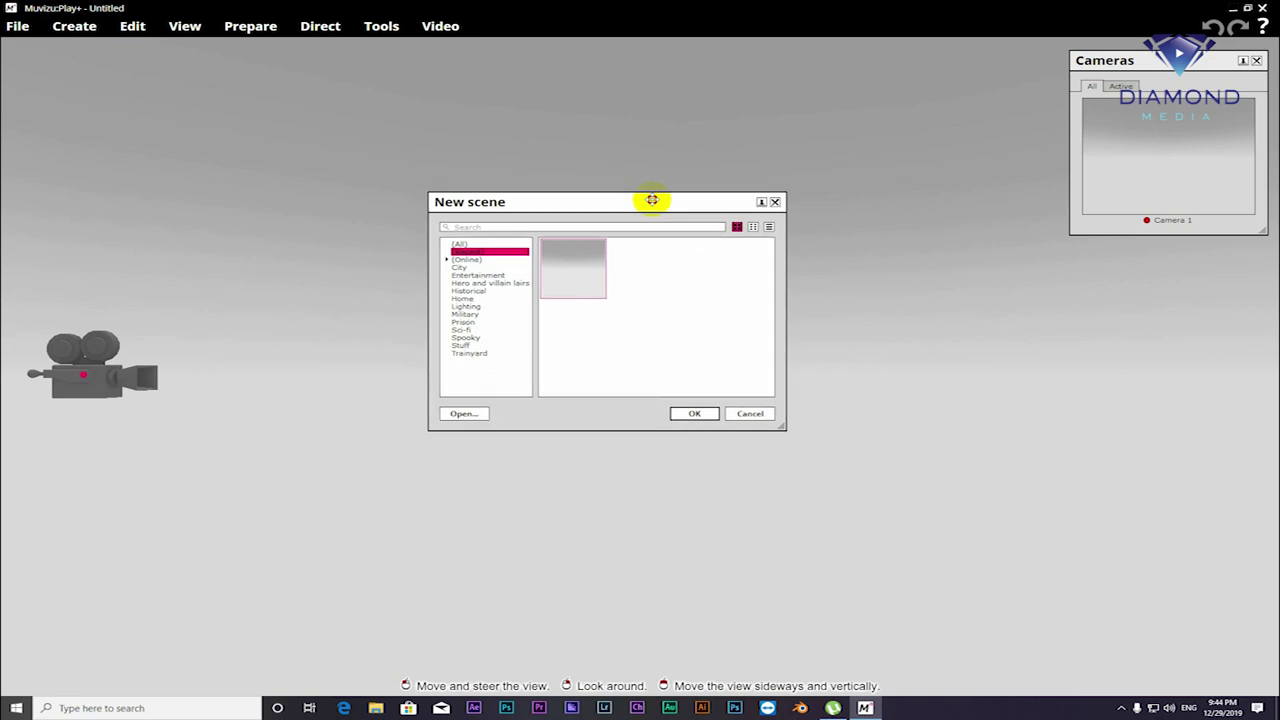
{"action": "left_click_drag", "start_coordinate": [653, 201], "coordinate": [654, 184]}
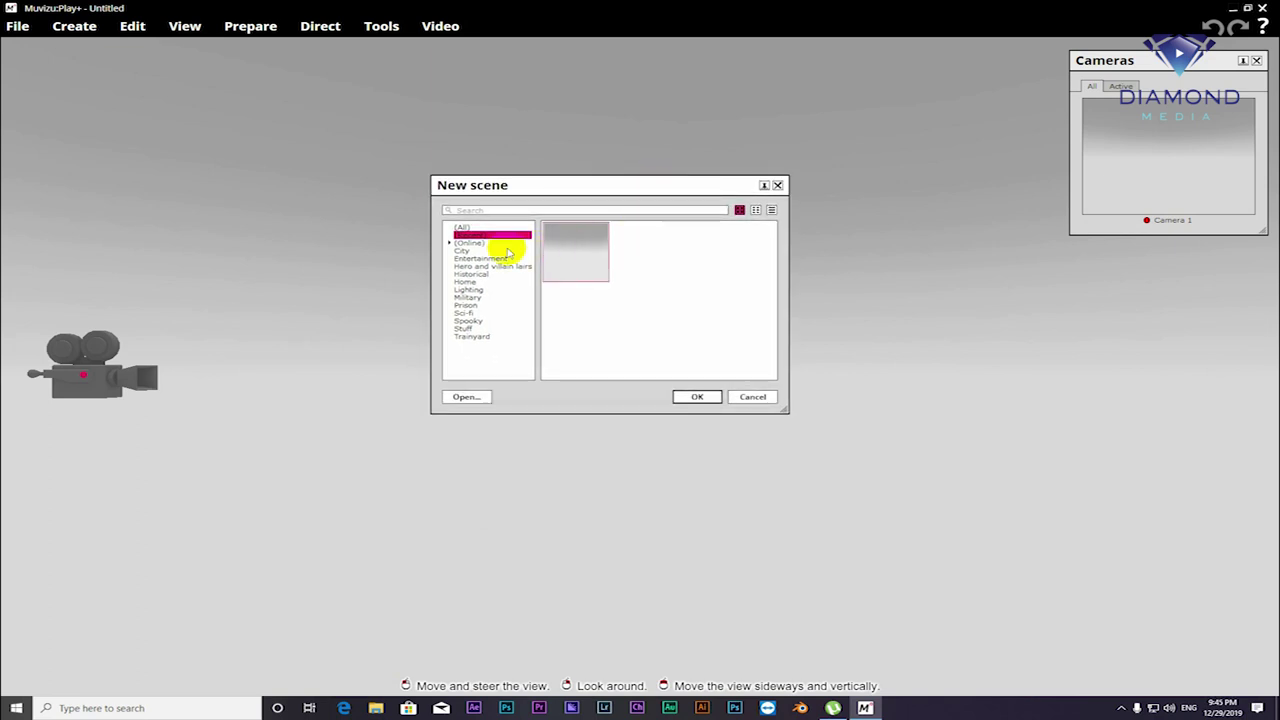
{"action": "left_click", "coordinate": [465, 244]}
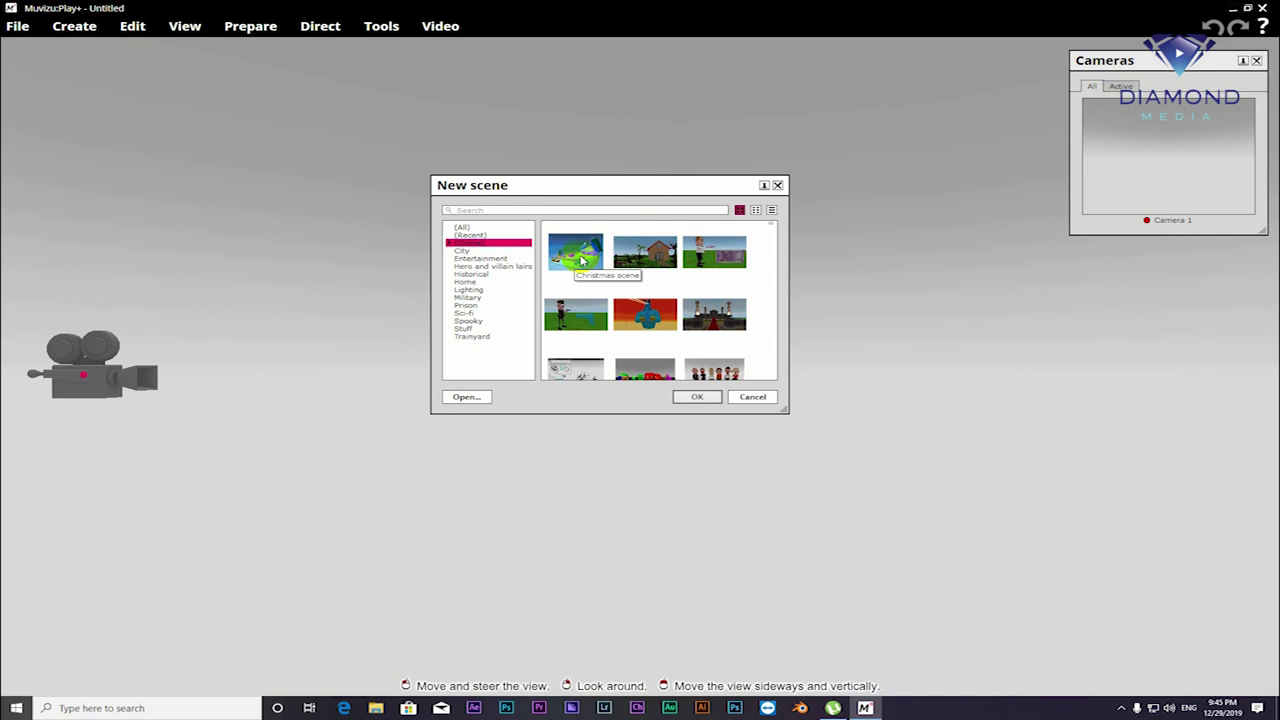
{"action": "left_click", "coordinate": [582, 260]}
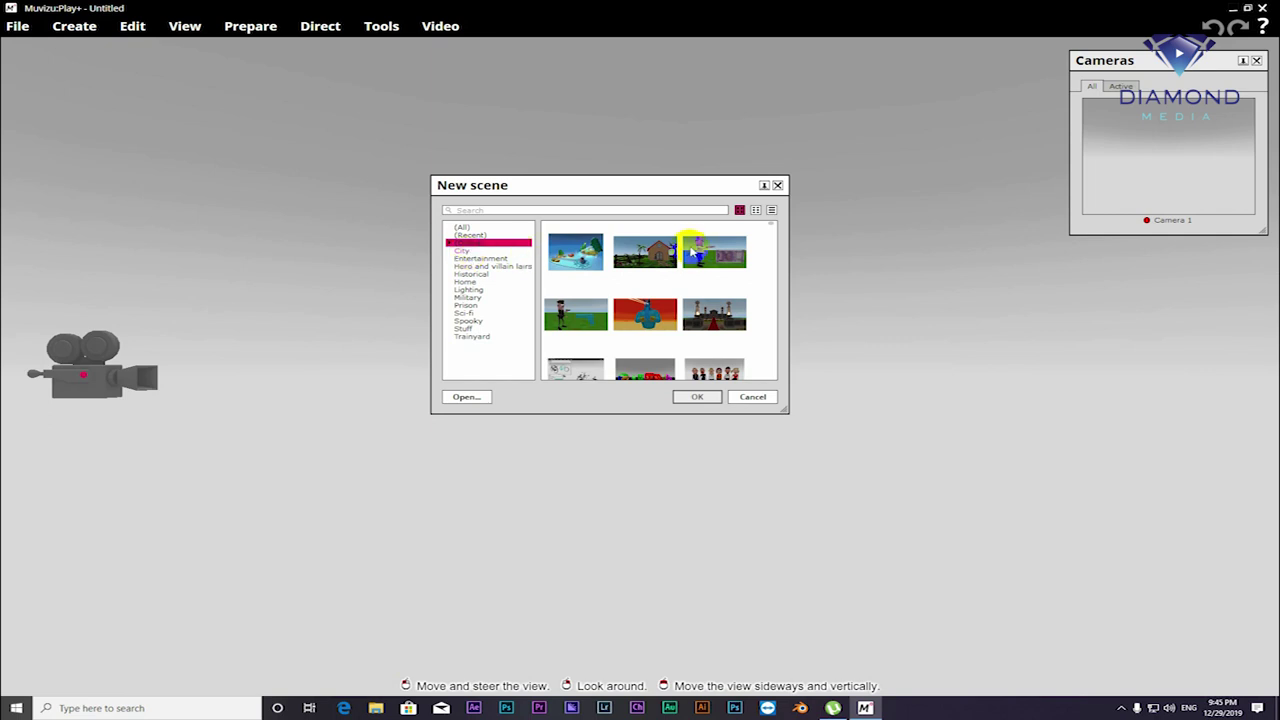
{"action": "scroll", "coordinate": [688, 248], "scroll_direction": "down", "scroll_amount": 1}
{"action": "scroll", "coordinate": [690, 250], "scroll_direction": "down", "scroll_amount": 1}
{"action": "scroll", "coordinate": [690, 250], "scroll_direction": "down", "scroll_amount": 1}
{"action": "scroll", "coordinate": [688, 255], "scroll_direction": "down", "scroll_amount": 1}
{"action": "scroll", "coordinate": [685, 260], "scroll_direction": "down", "scroll_amount": 1}
{"action": "scroll", "coordinate": [683, 264], "scroll_direction": "down", "scroll_amount": 1}
{"action": "scroll", "coordinate": [683, 264], "scroll_direction": "down", "scroll_amount": 2}
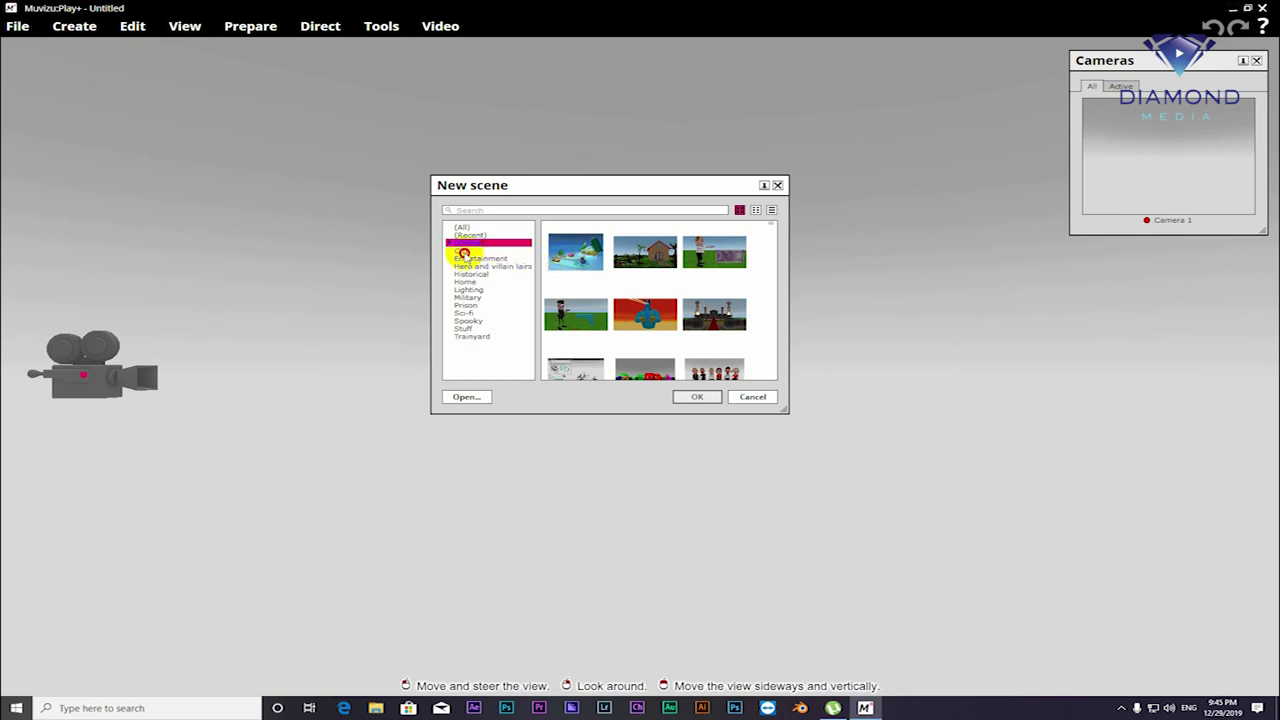
Browse the City scene templates and load the Doorway scene.
{"action": "left_click", "coordinate": [464, 251]}
{"action": "scroll", "coordinate": [667, 272], "scroll_direction": "down", "scroll_amount": 1}
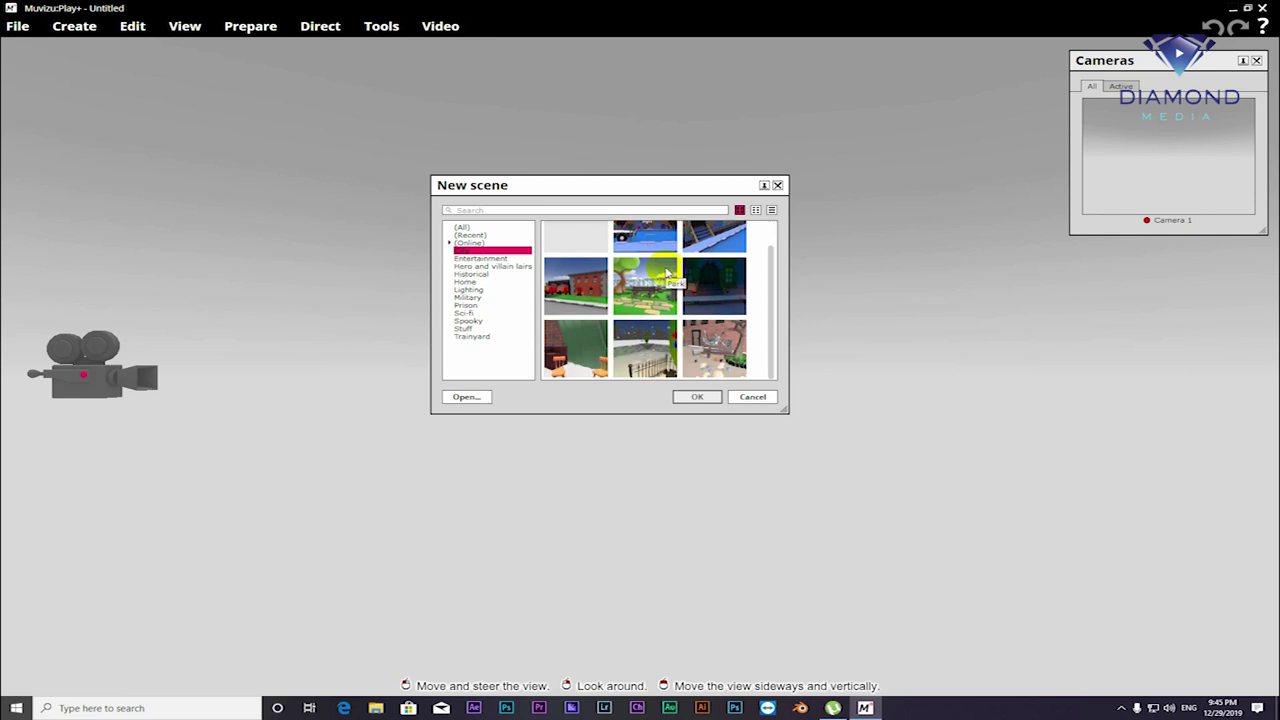
{"action": "scroll", "coordinate": [666, 284], "scroll_direction": "up", "scroll_amount": 1}
{"action": "scroll", "coordinate": [666, 284], "scroll_direction": "down", "scroll_amount": 1}
{"action": "scroll", "coordinate": [686, 305], "scroll_direction": "up", "scroll_amount": 1}
{"action": "left_click_drag", "start_coordinate": [652, 186], "coordinate": [598, 154]}
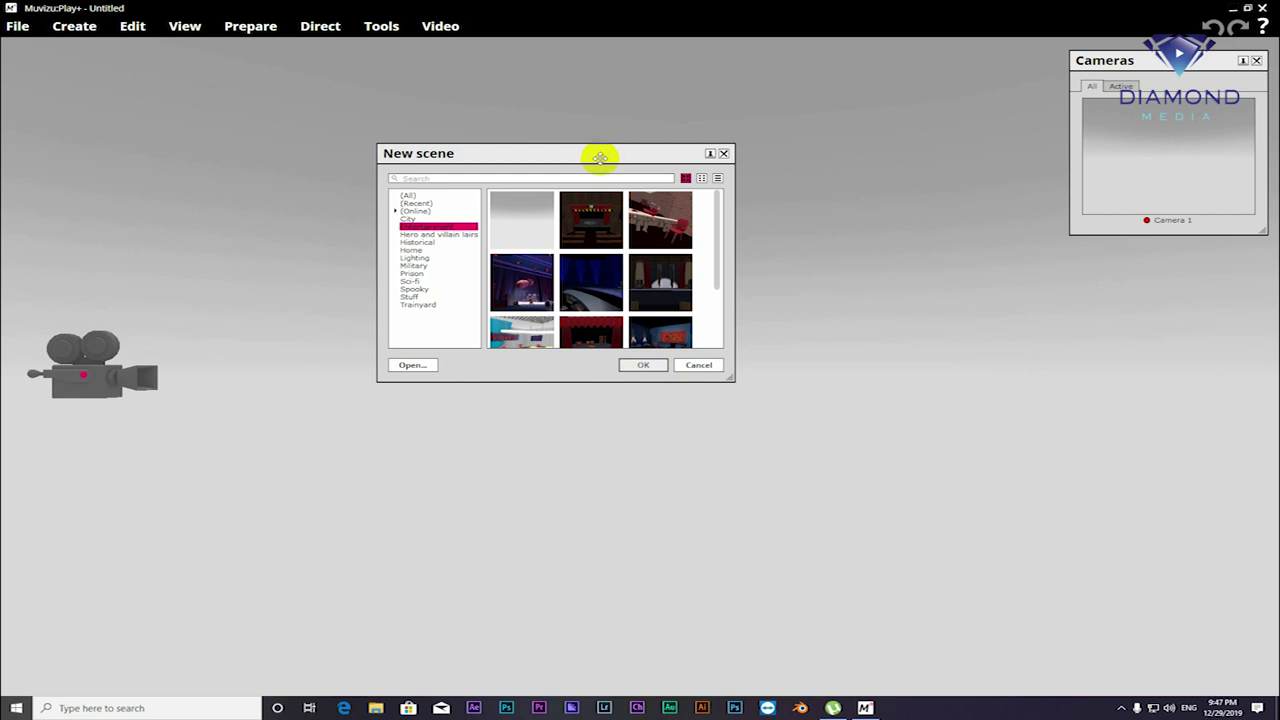
{"action": "left_click_drag", "start_coordinate": [600, 157], "coordinate": [578, 146]}
{"action": "left_click", "coordinate": [392, 208]}
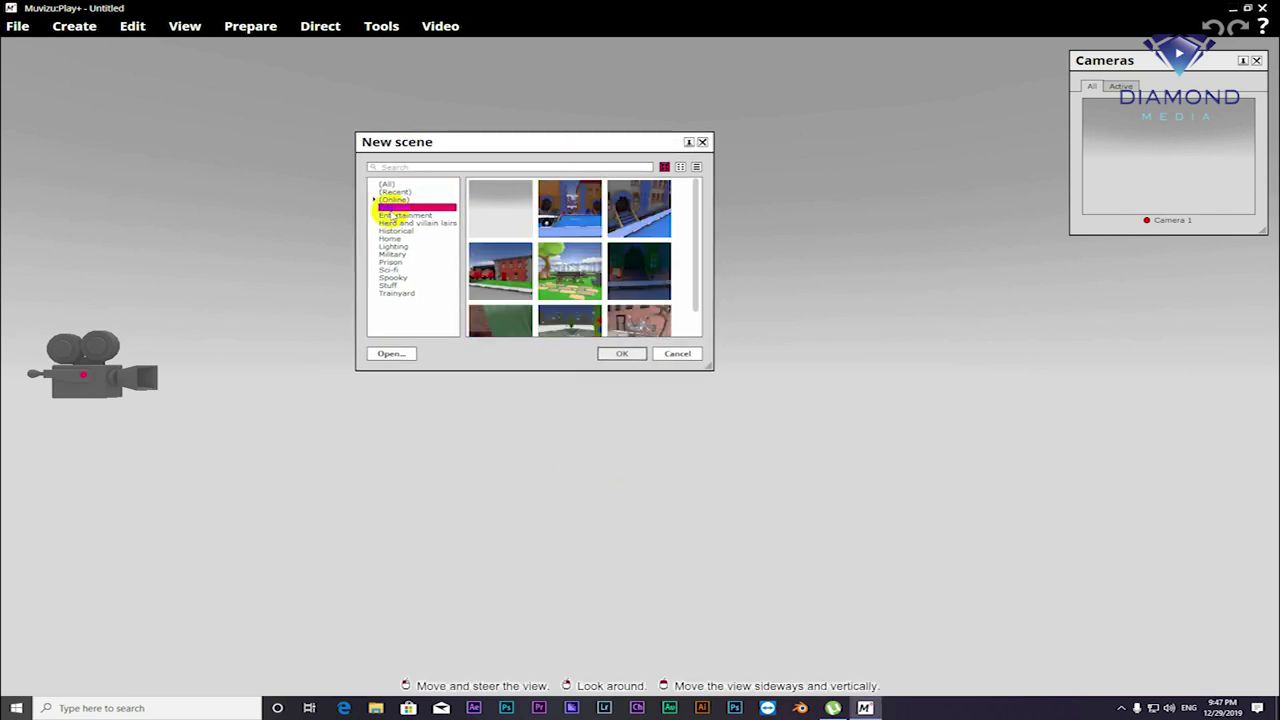
{"action": "scroll", "coordinate": [590, 245], "scroll_direction": "down", "scroll_amount": 1}
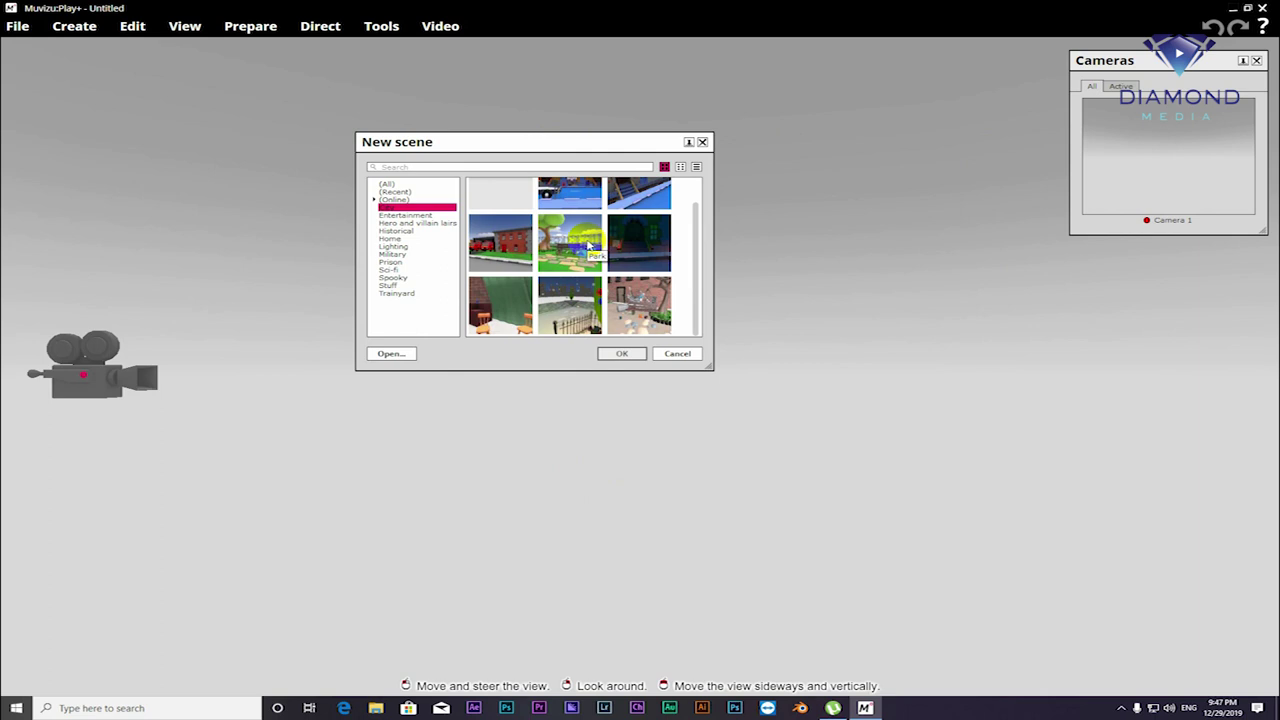
{"action": "scroll", "coordinate": [510, 255], "scroll_direction": "up", "scroll_amount": 1}
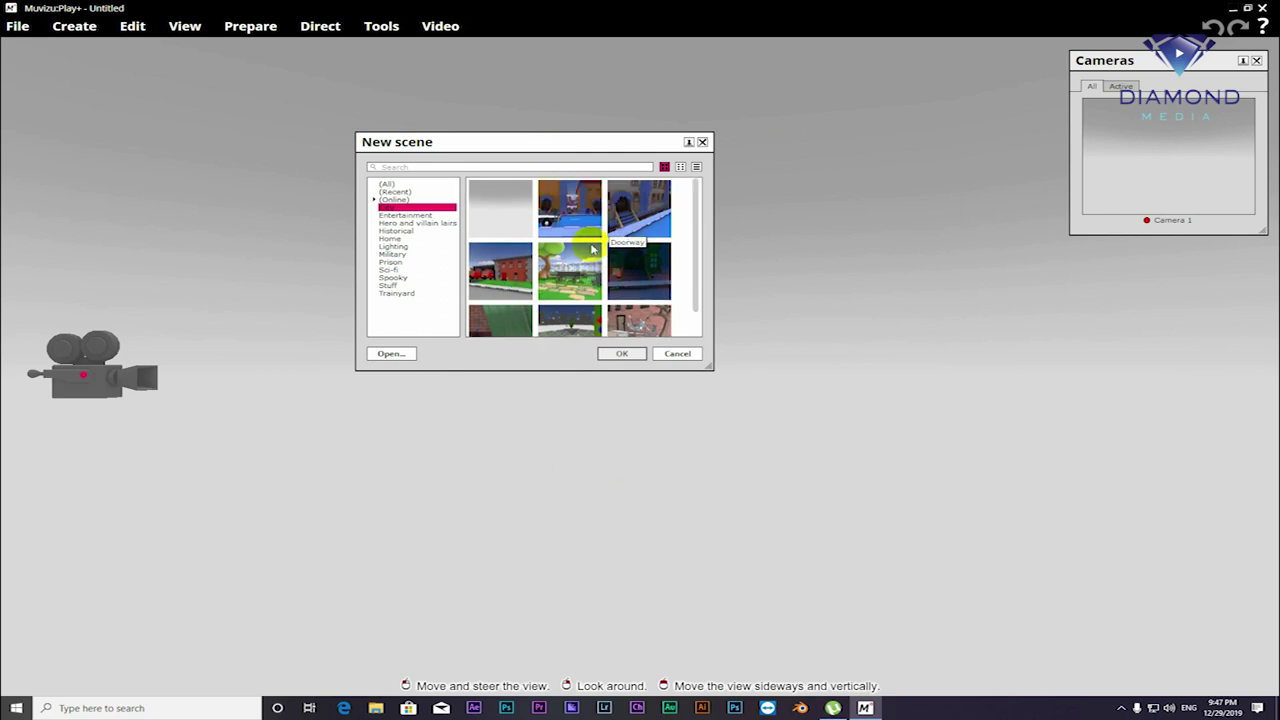
{"action": "left_click", "coordinate": [621, 354]}
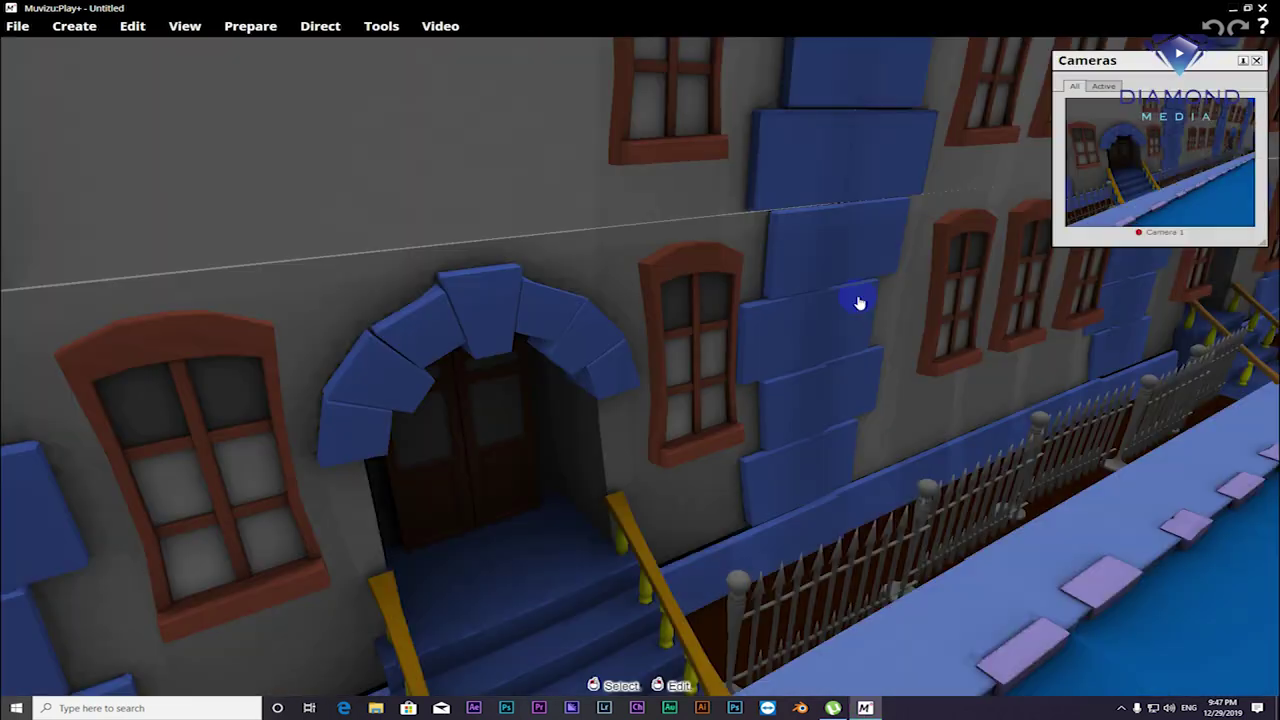
Zoom out over the street and canal, then select and focus Camera 1 by the stairs.
{"action": "scroll", "coordinate": [843, 349], "scroll_direction": "down", "scroll_amount": 5}
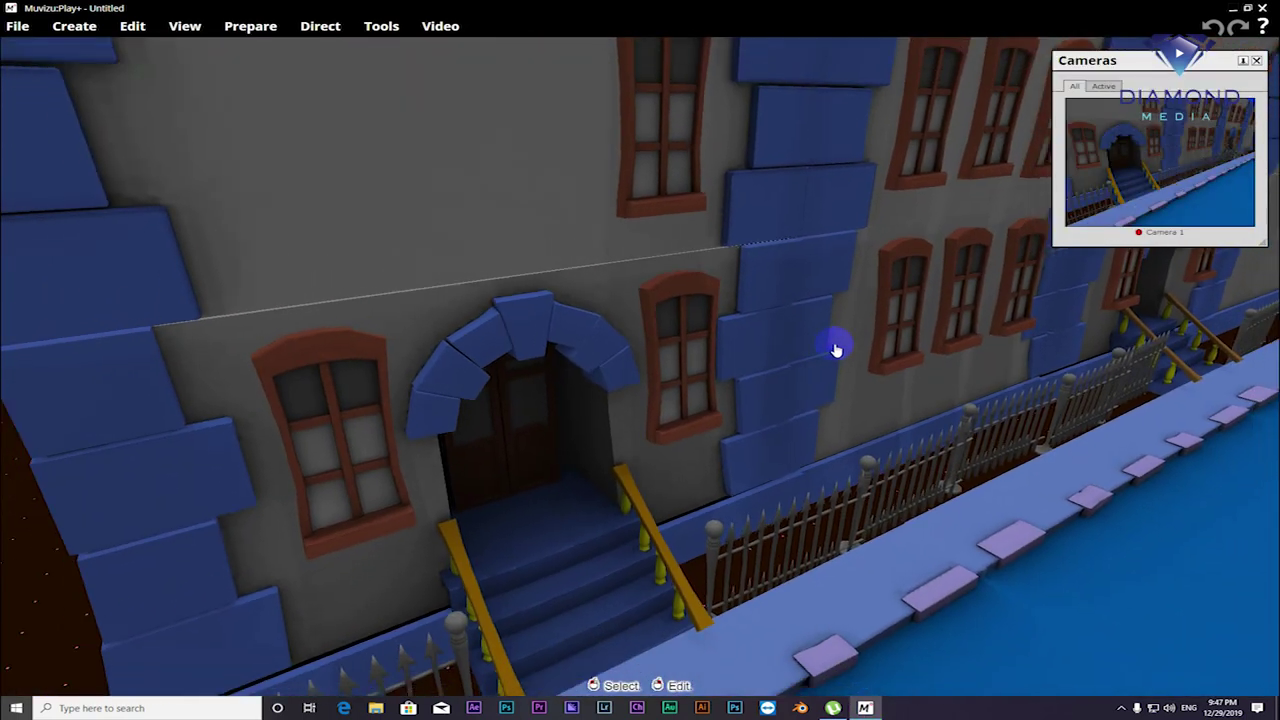
{"action": "left_click_drag", "start_coordinate": [929, 388], "coordinate": [843, 354]}
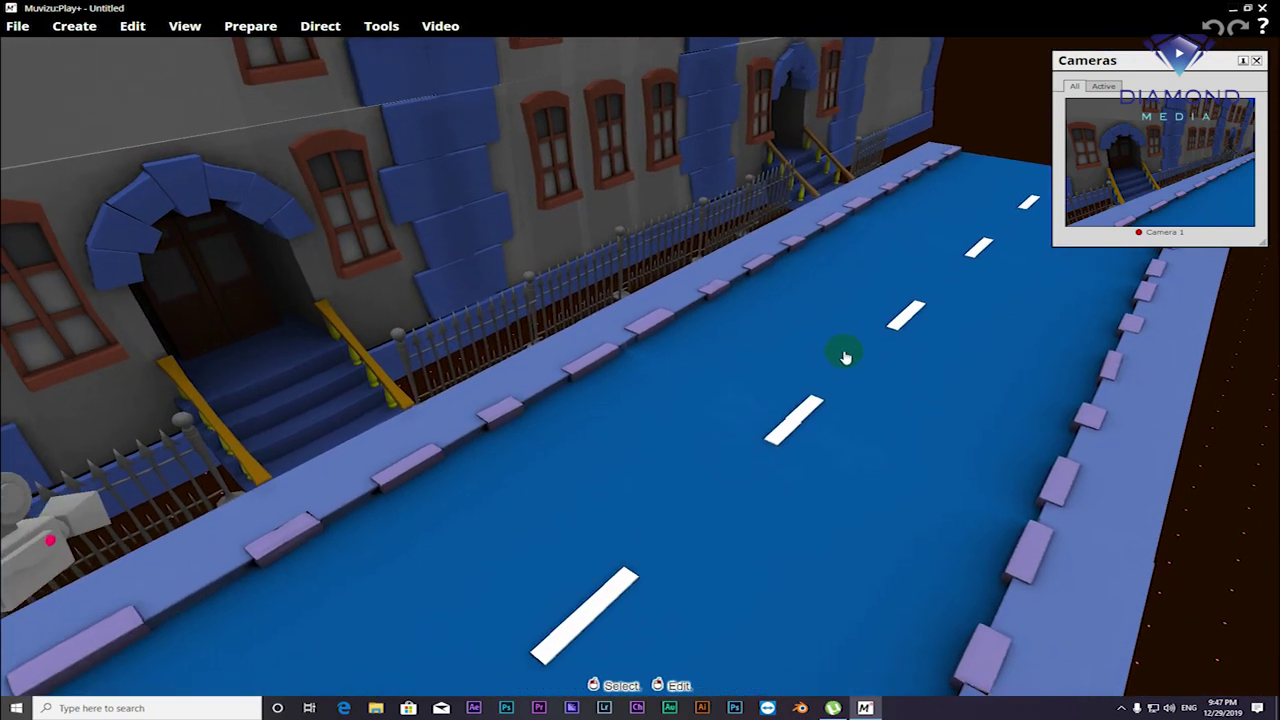
{"action": "scroll", "coordinate": [780, 365], "scroll_direction": "up", "scroll_amount": 3}
{"action": "scroll", "coordinate": [733, 384], "scroll_direction": "down", "scroll_amount": 2}
{"action": "scroll", "coordinate": [733, 384], "scroll_direction": "down", "scroll_amount": 2}
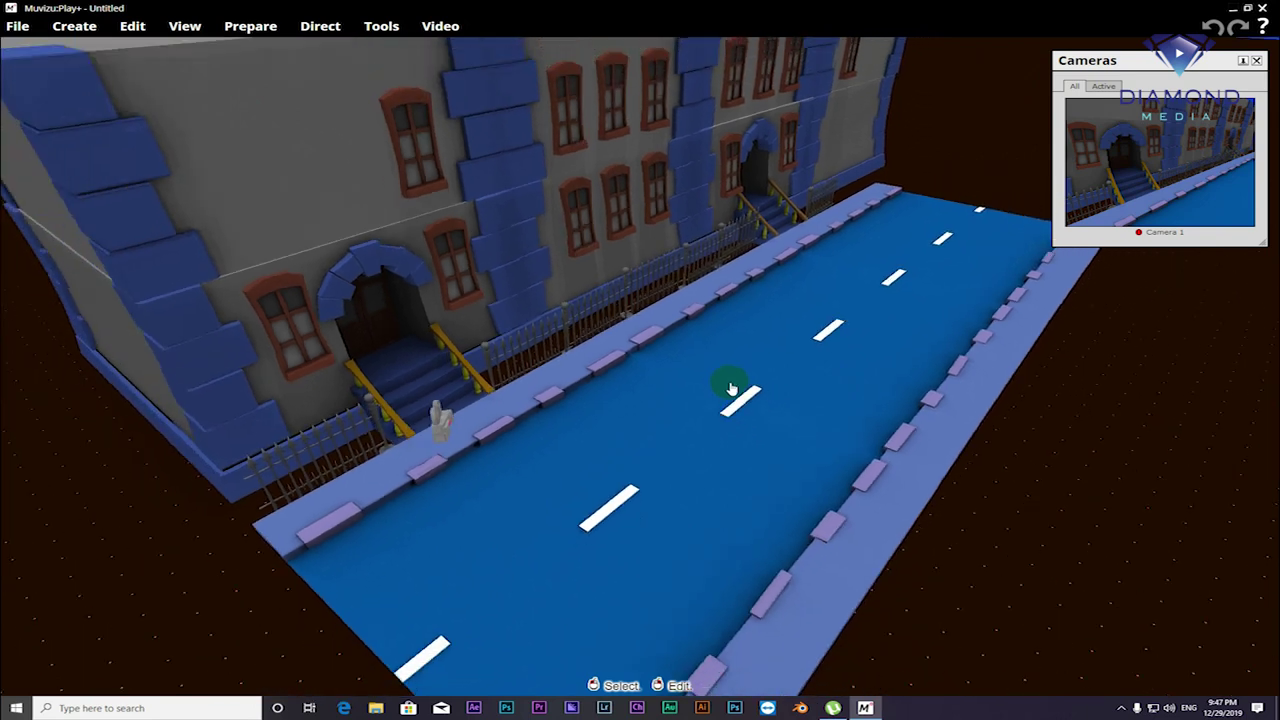
{"action": "scroll", "coordinate": [733, 384], "scroll_direction": "down", "scroll_amount": 2}
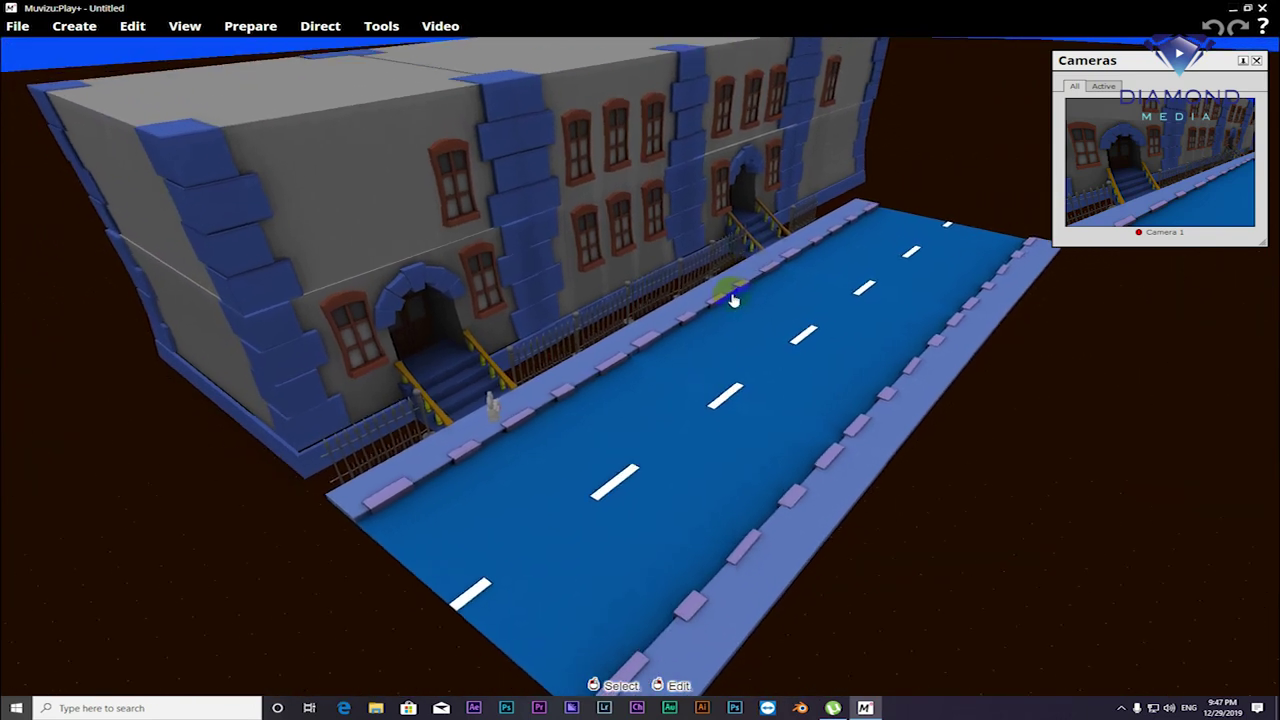
{"action": "left_click_drag", "start_coordinate": [751, 271], "coordinate": [733, 300]}
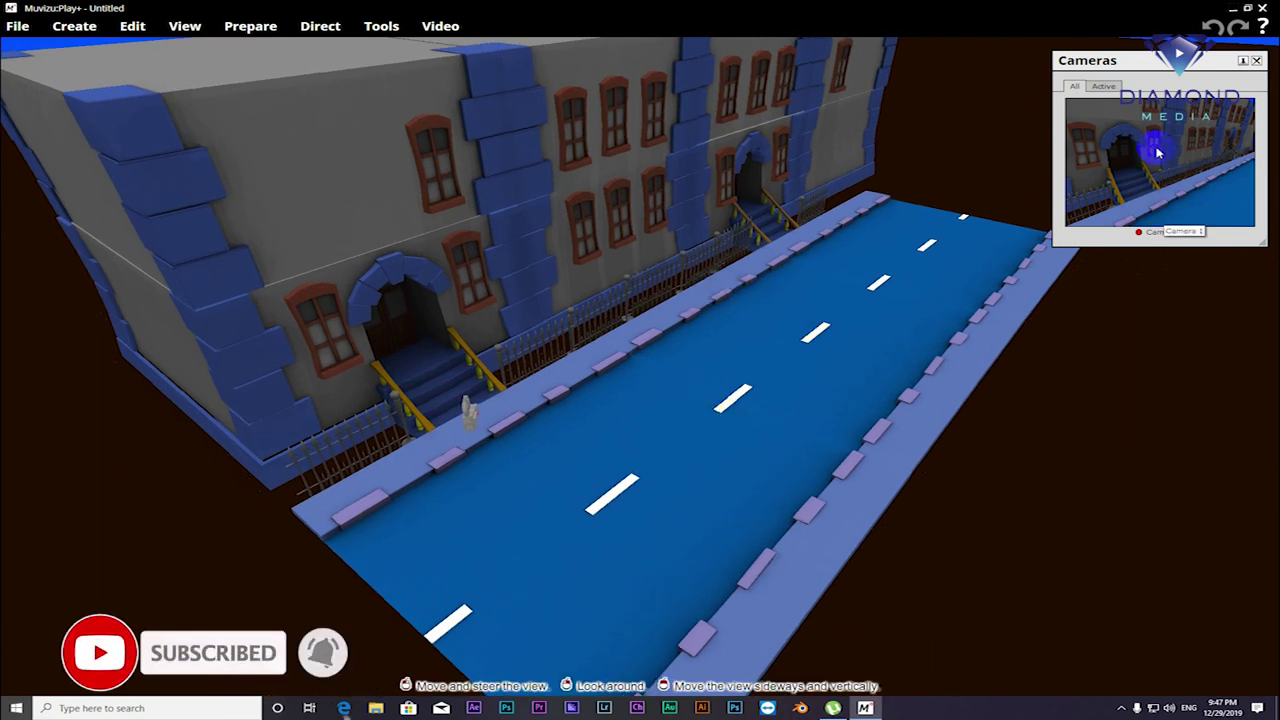
{"action": "left_click", "coordinate": [1166, 236]}
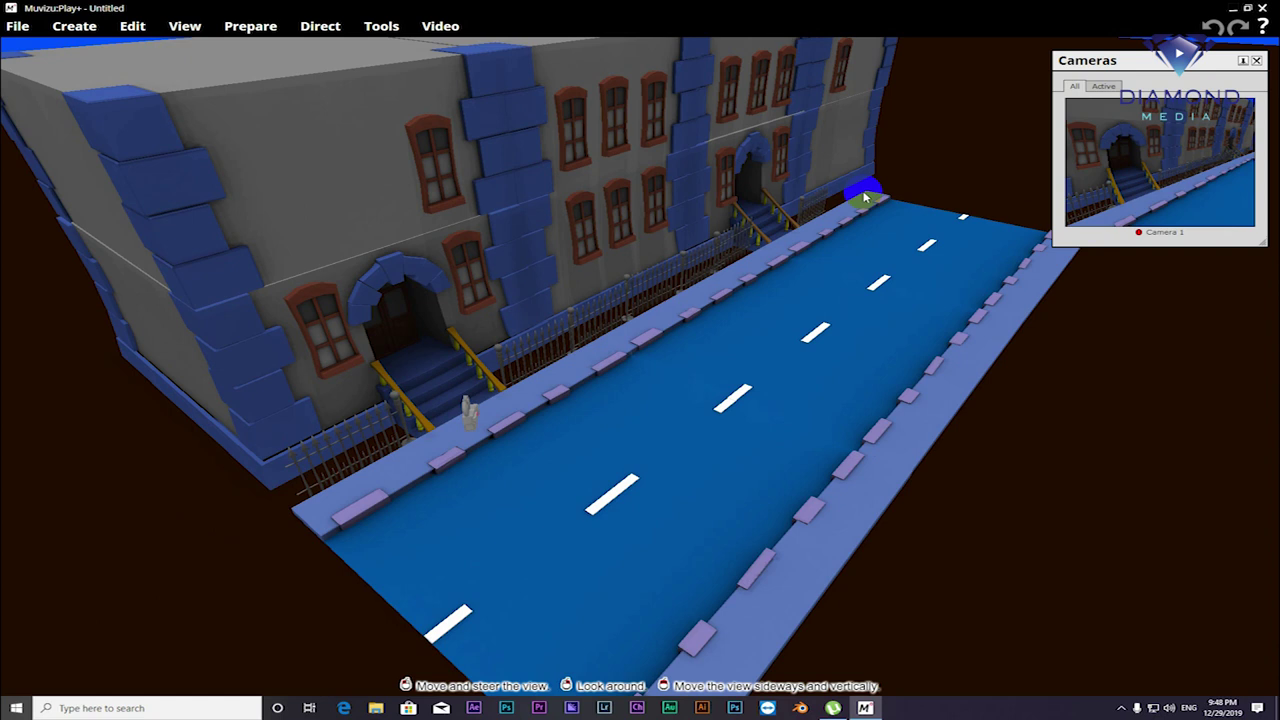
{"action": "double_click", "coordinate": [471, 412]}
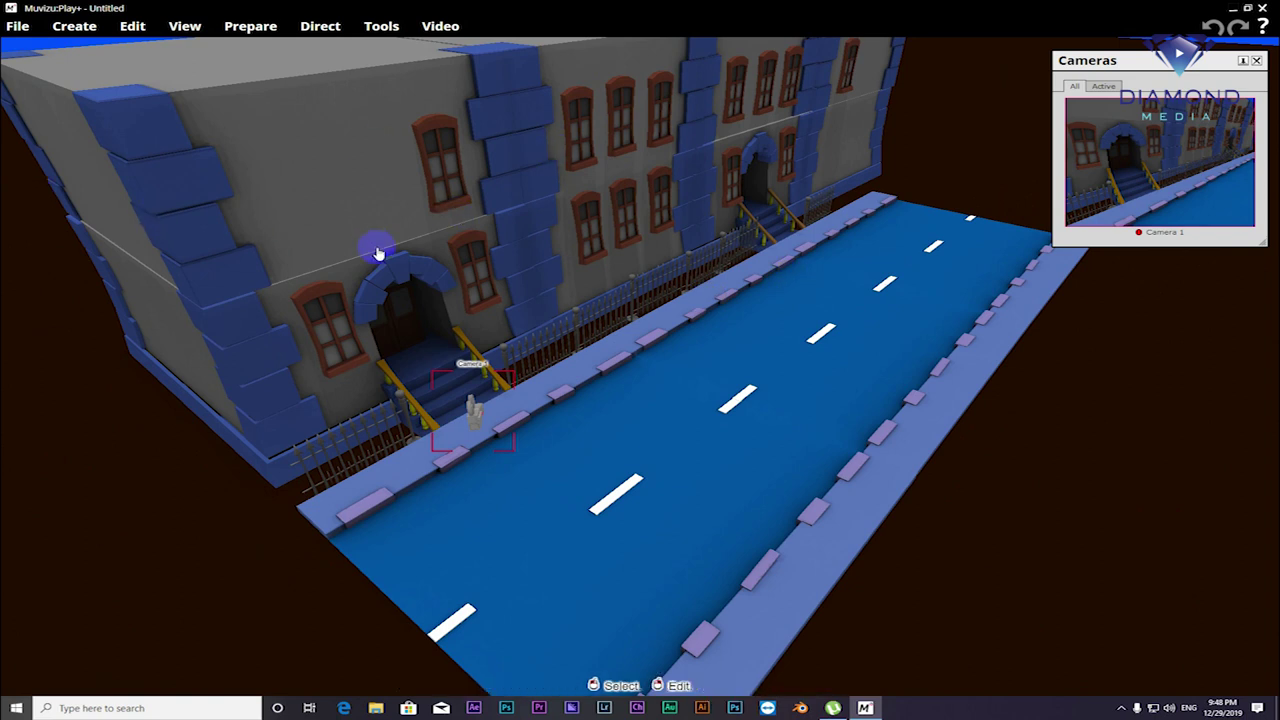
Start a new scene from the Online cartoon house garden template.
{"action": "left_click", "coordinate": [18, 26]}
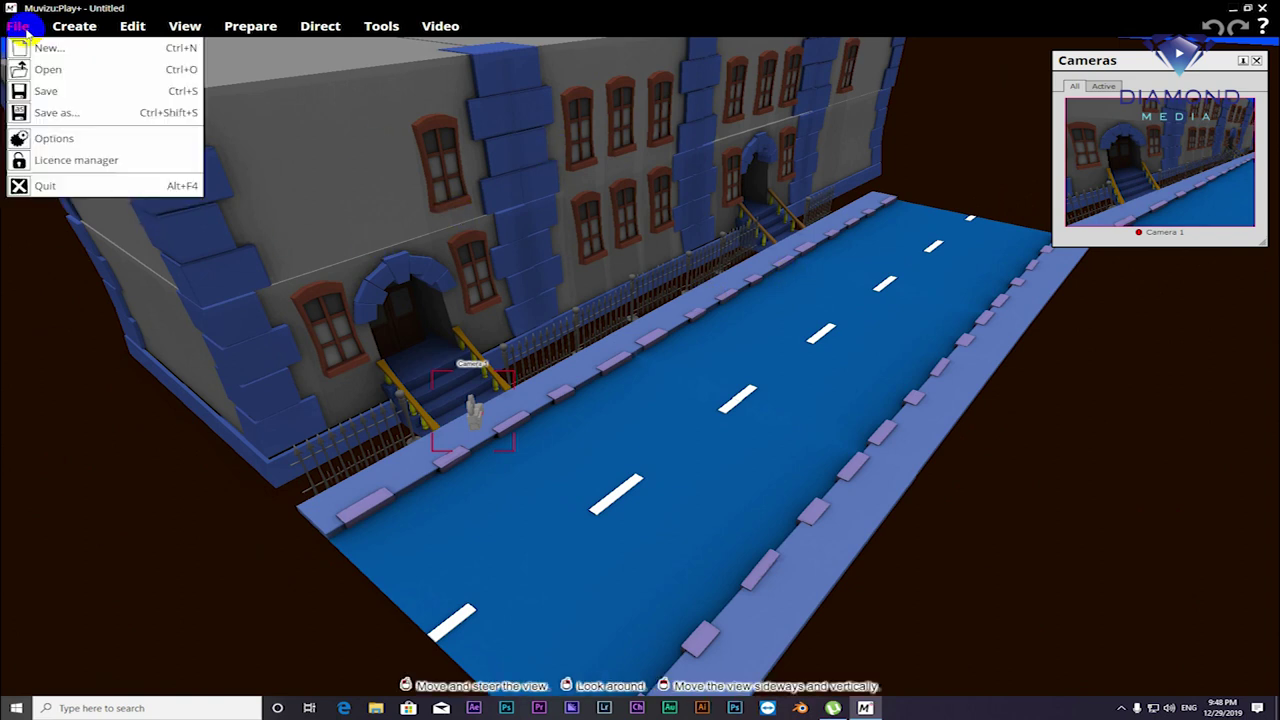
{"action": "left_click", "coordinate": [41, 48]}
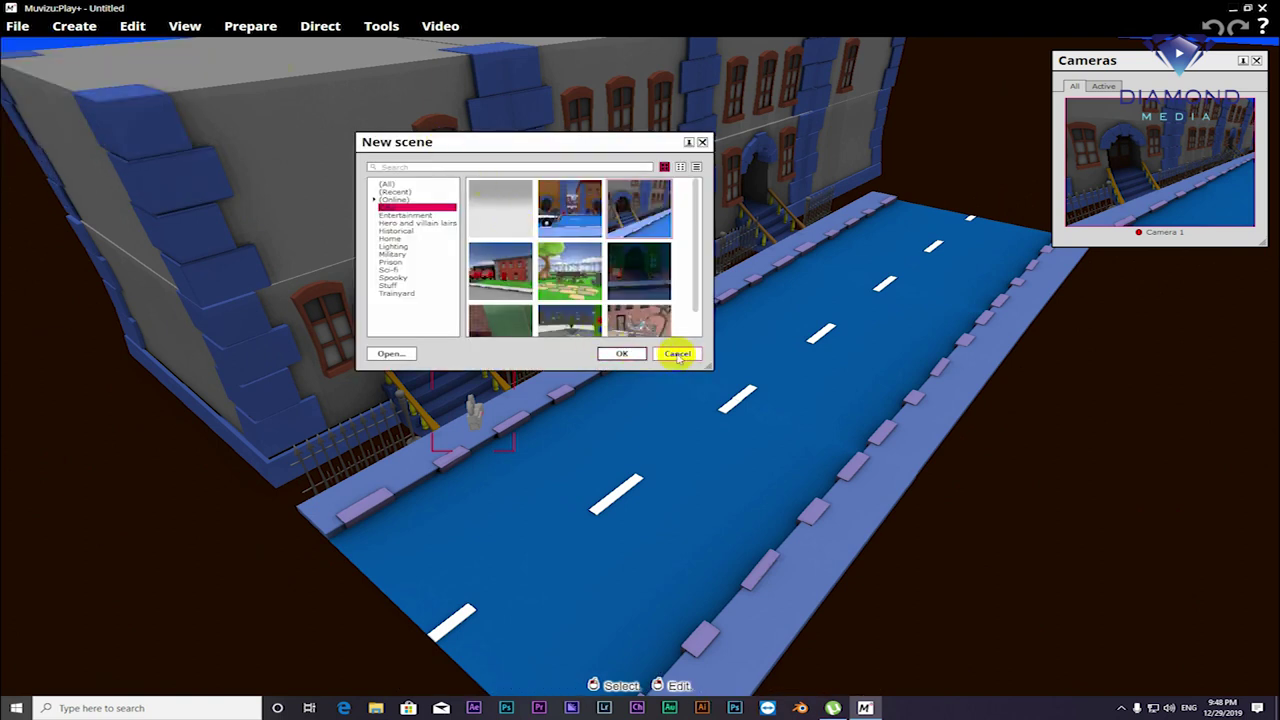
{"action": "left_click", "coordinate": [393, 200]}
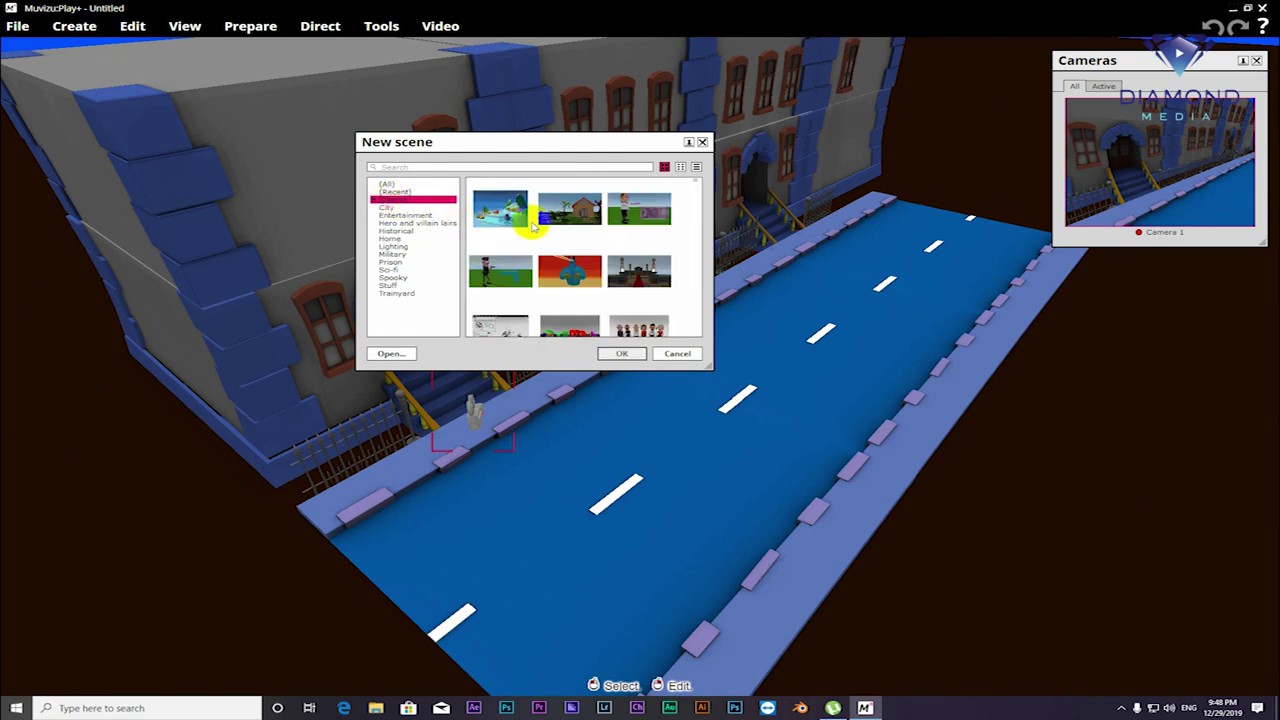
{"action": "left_click", "coordinate": [568, 218]}
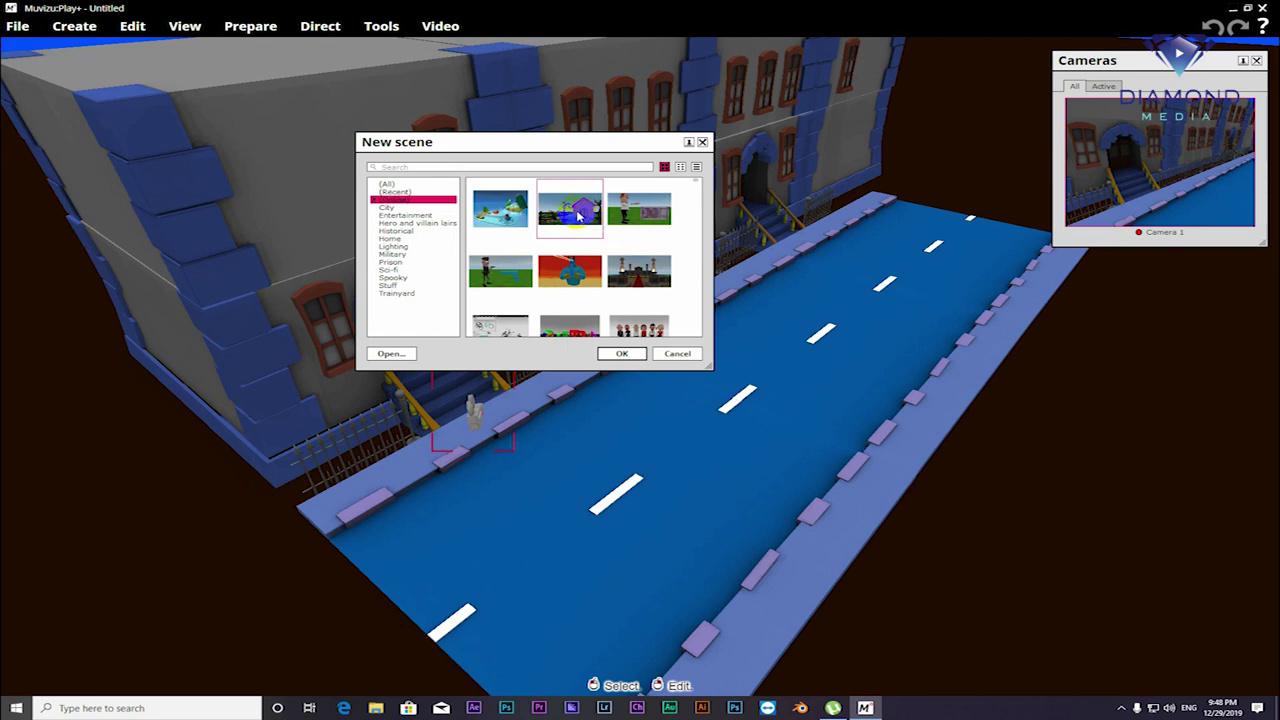
{"action": "double_click", "coordinate": [578, 216]}
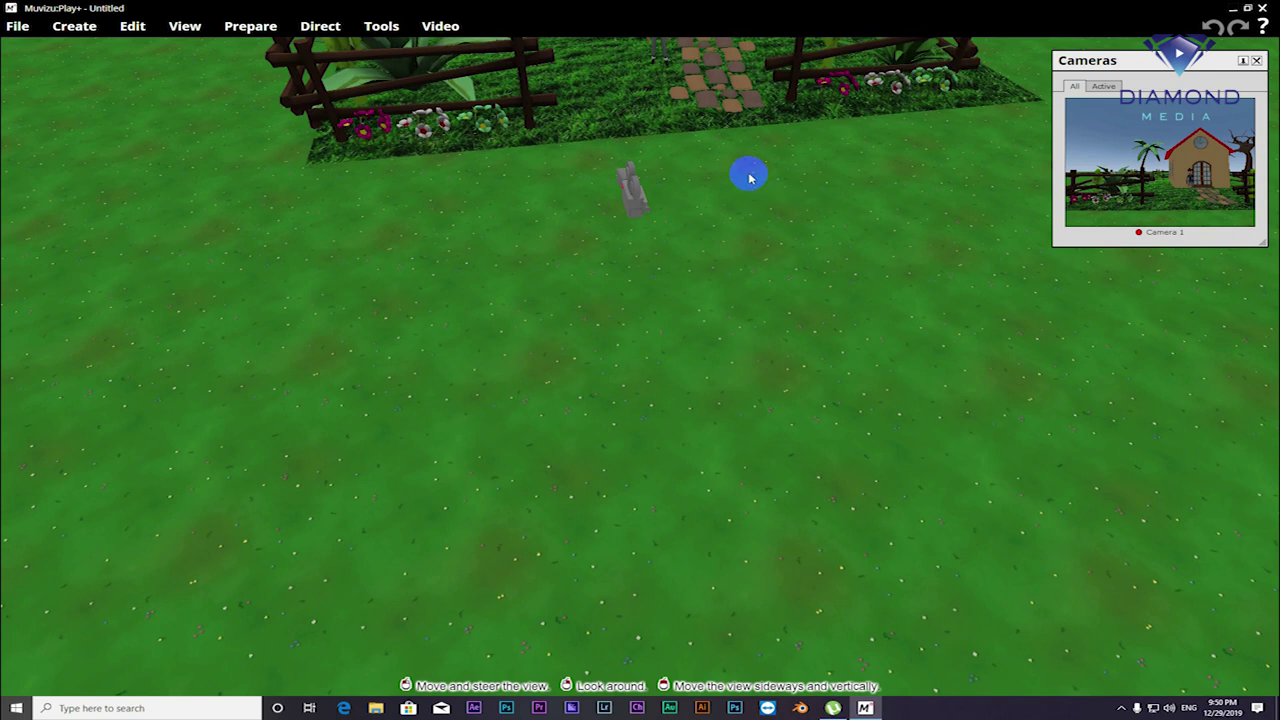
Pull back and orbit the view to frame the whole cottage, garden and character.
{"action": "left_click", "coordinate": [707, 112]}
{"action": "left_click_drag", "start_coordinate": [707, 112], "coordinate": [636, 270]}
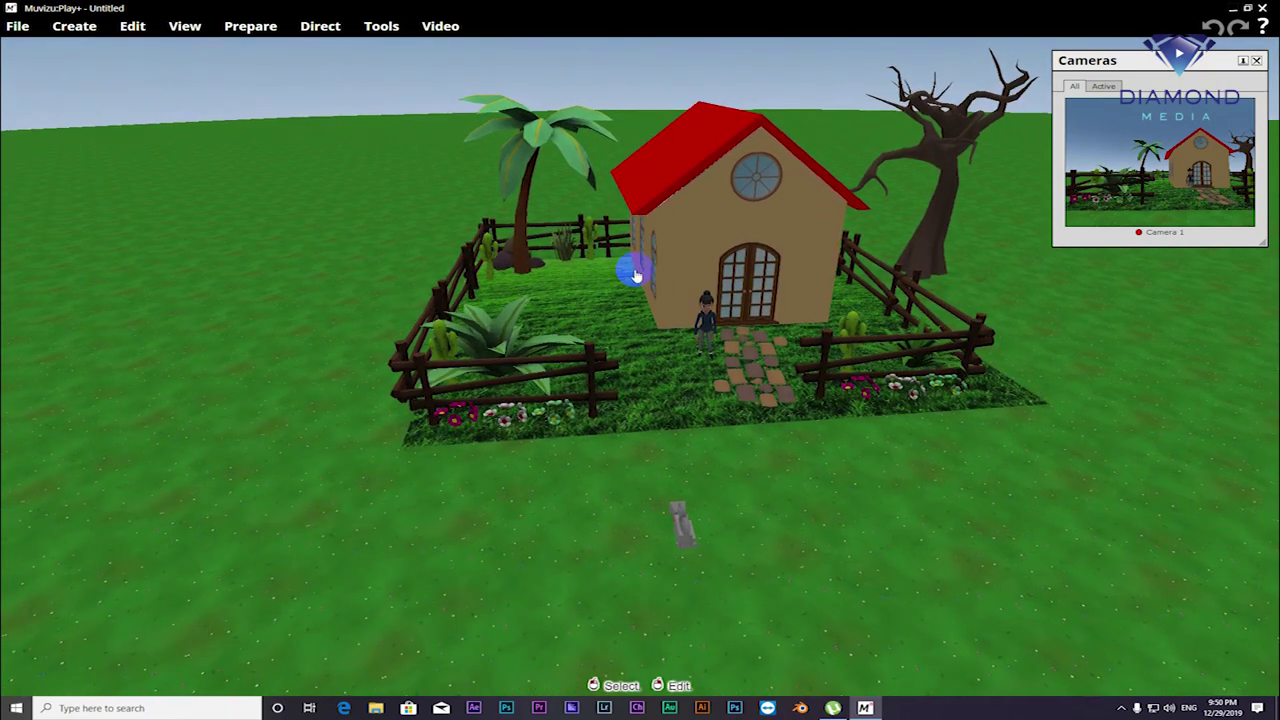
{"action": "left_click_drag", "start_coordinate": [706, 283], "coordinate": [708, 286]}
{"action": "left_click_drag", "start_coordinate": [771, 400], "coordinate": [771, 408]}
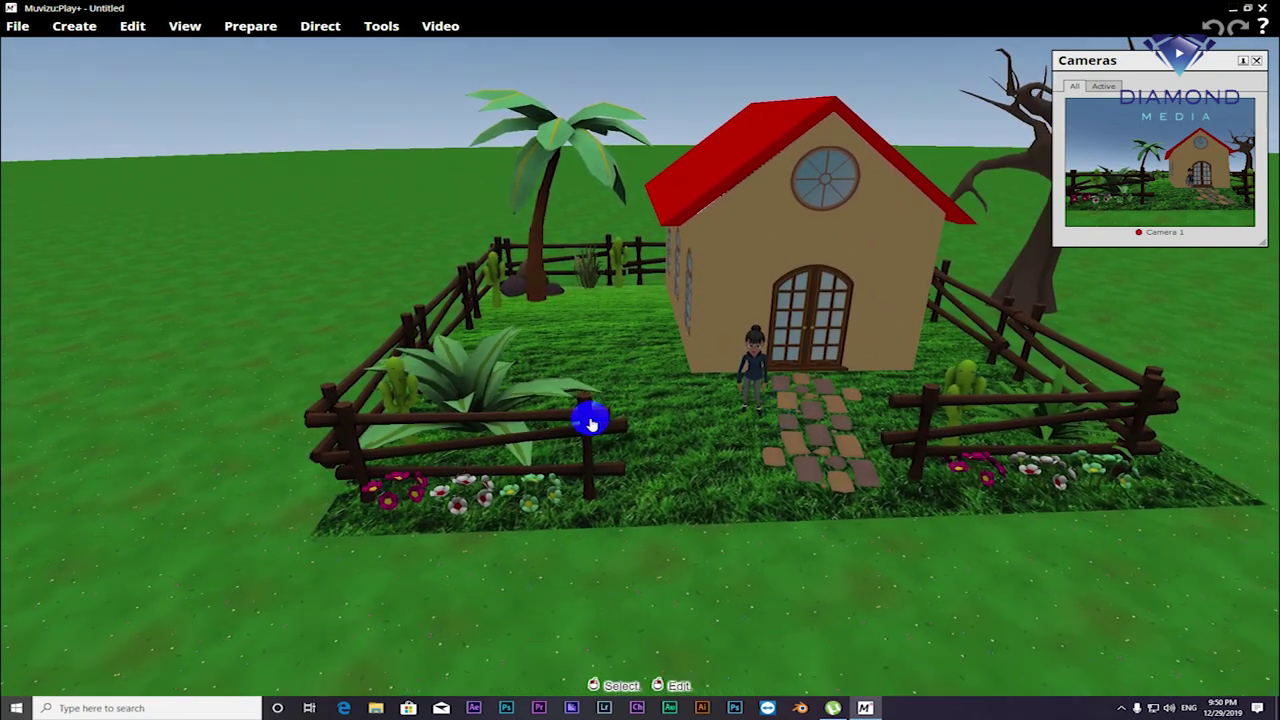
{"action": "left_click_drag", "start_coordinate": [900, 380], "coordinate": [909, 374]}
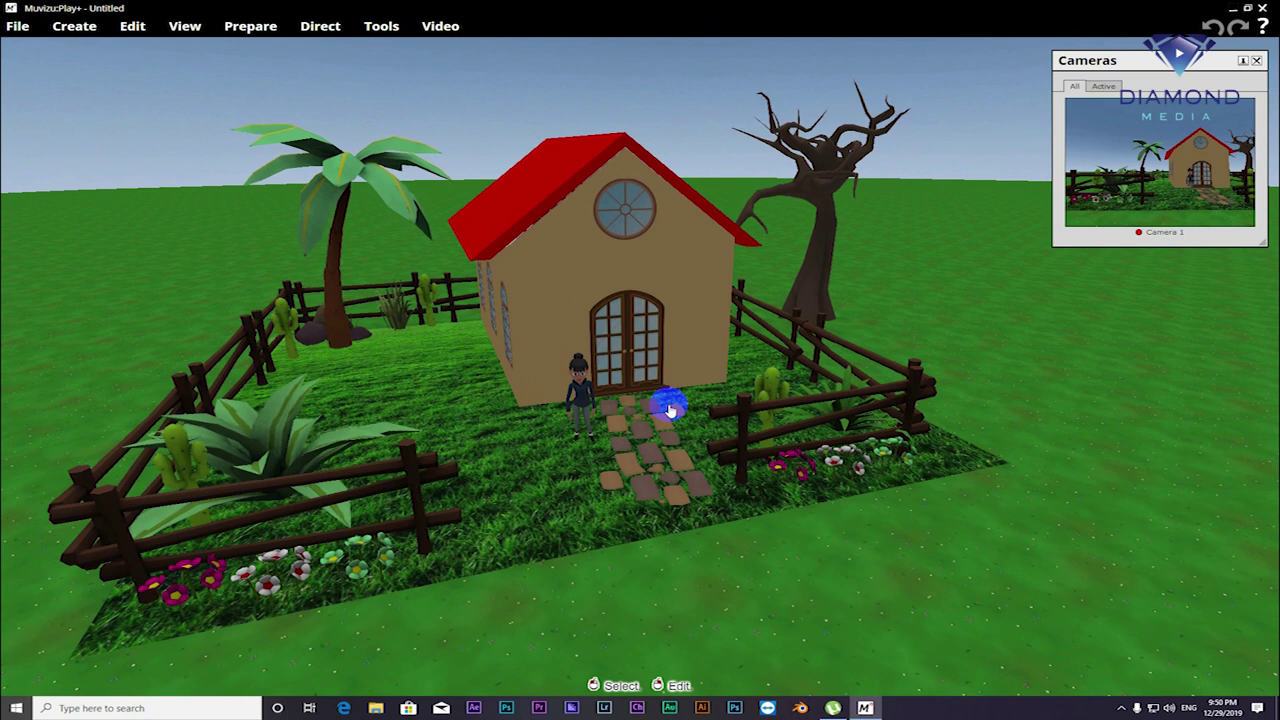
{"action": "left_click_drag", "start_coordinate": [670, 410], "coordinate": [576, 385]}
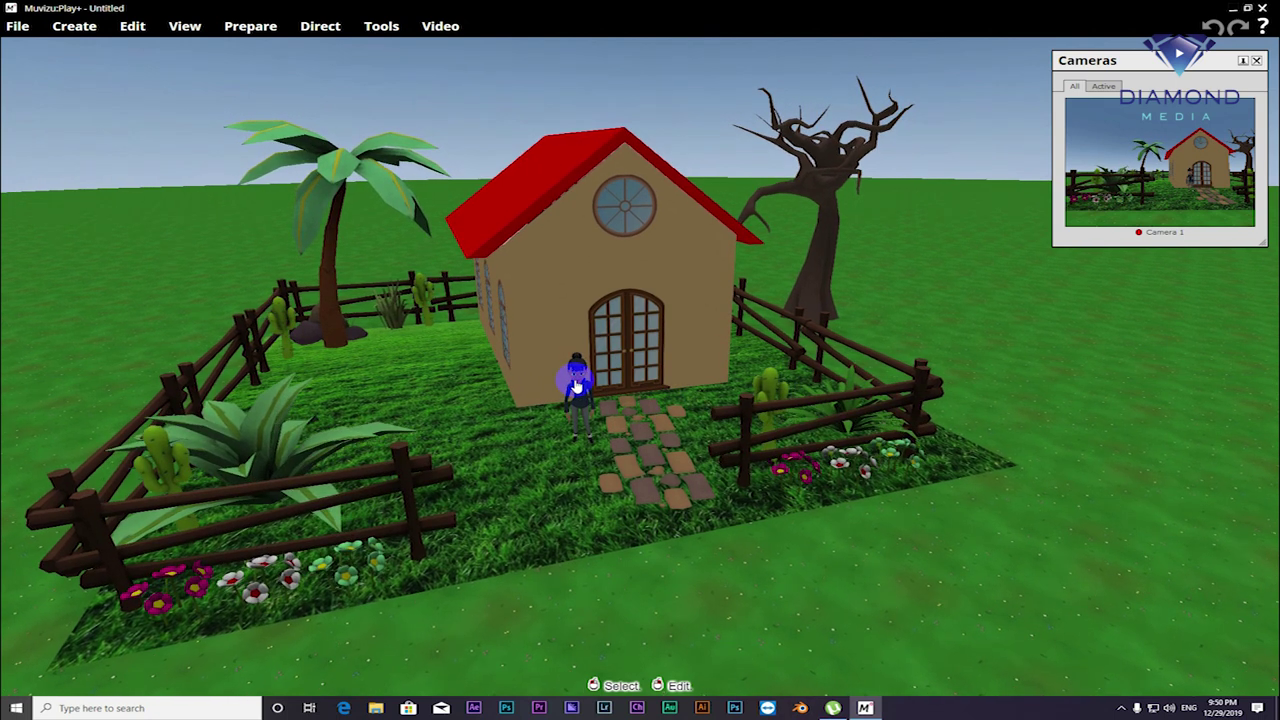
Save the scene as 'Cartoon for Beginer' in E:\Personal Toturial\Cartoon Movie.
{"action": "left_click", "coordinate": [15, 28]}
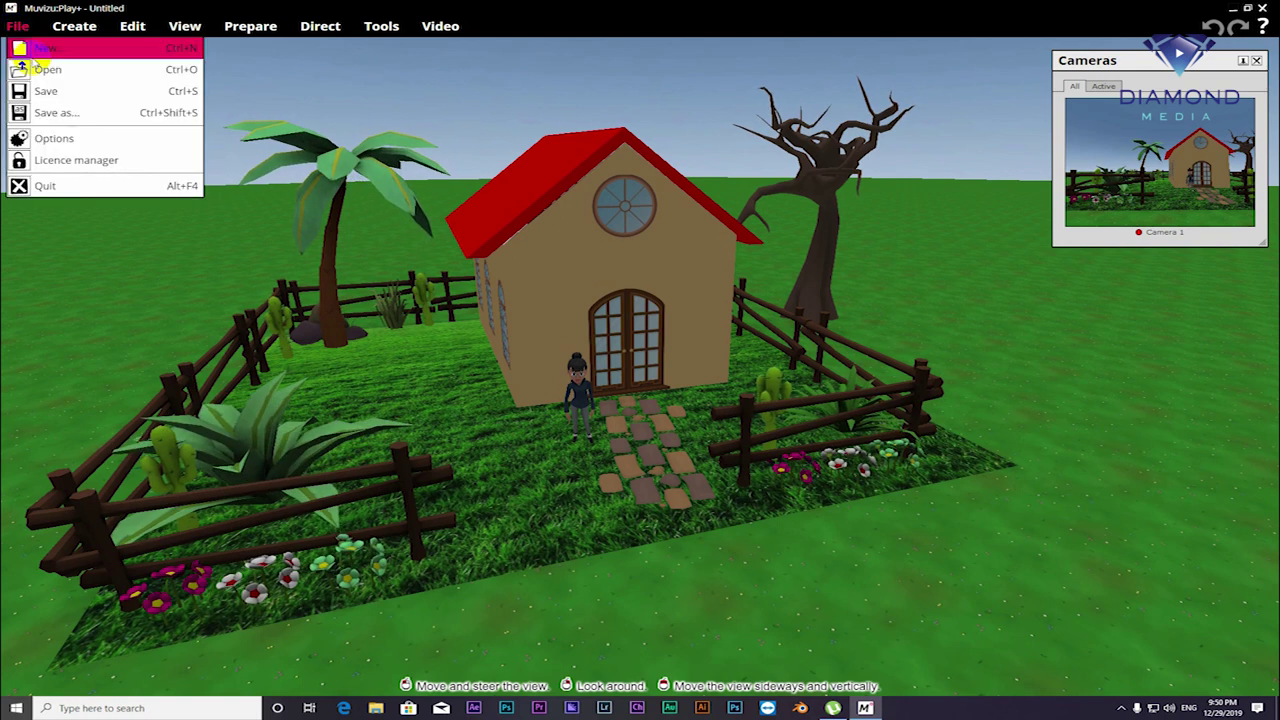
{"action": "left_click", "coordinate": [54, 94]}
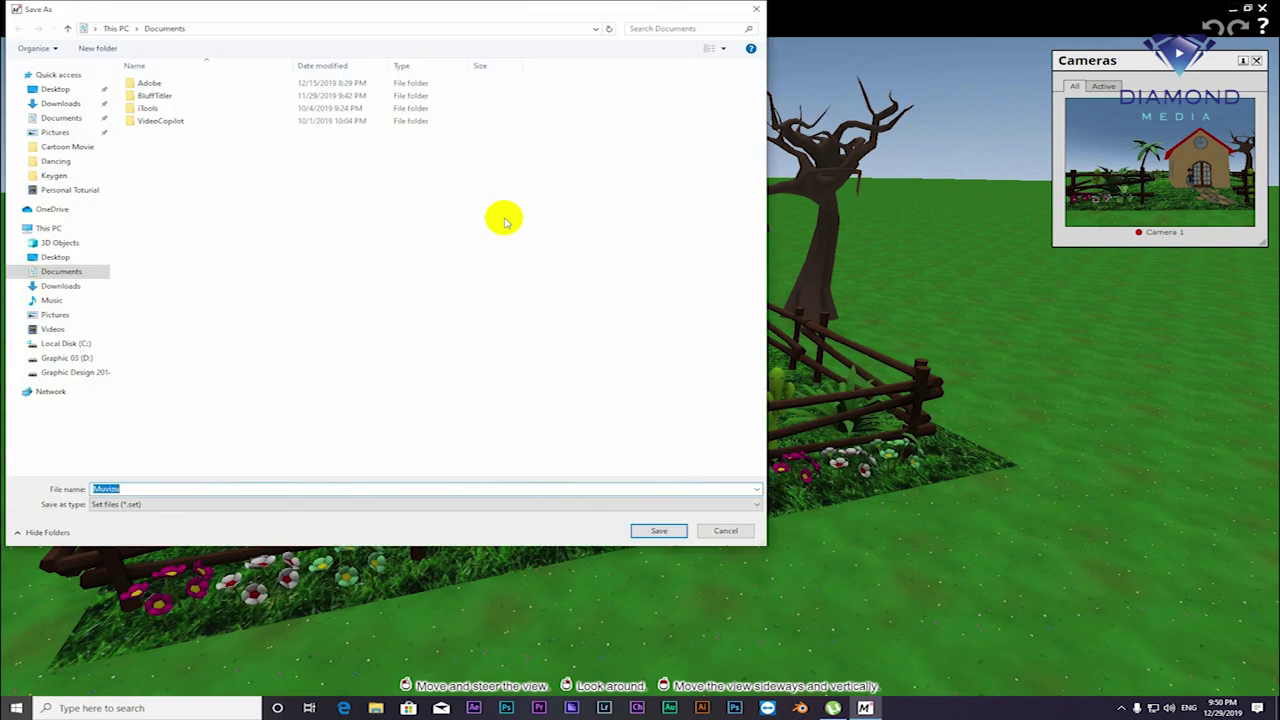
{"action": "left_click", "coordinate": [95, 372]}
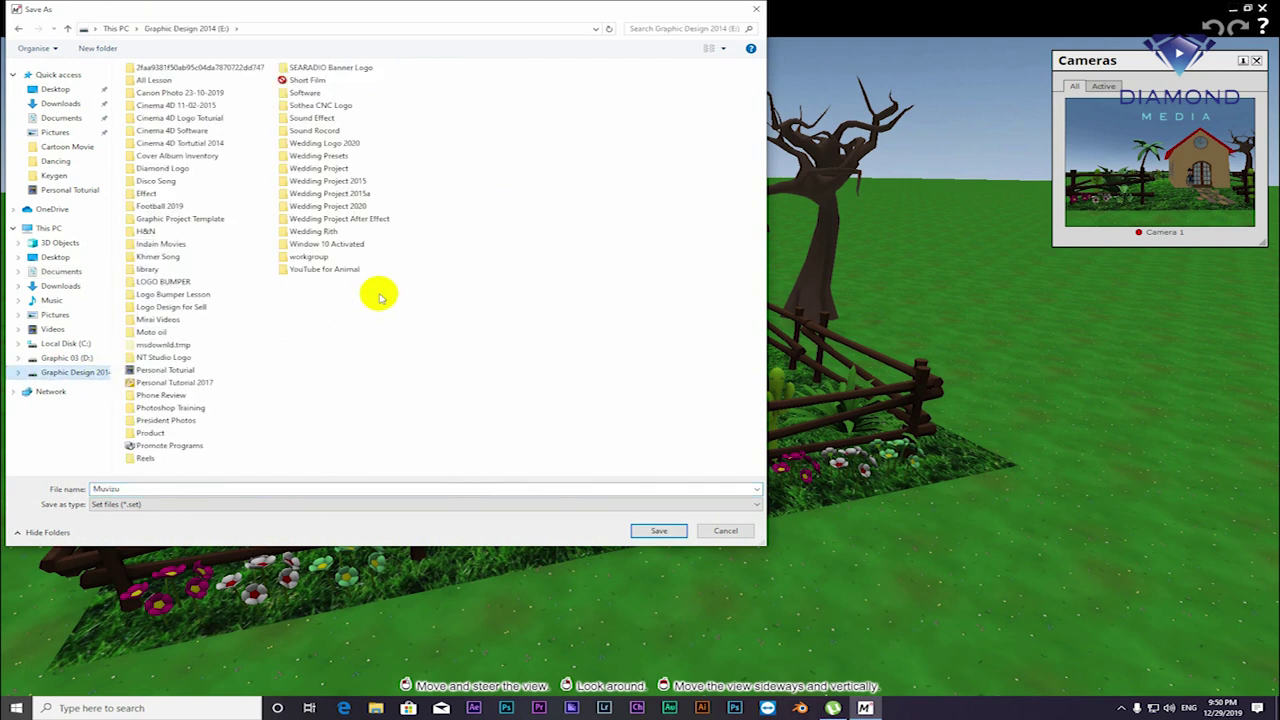
{"action": "left_click", "coordinate": [190, 370]}
{"action": "double_click", "coordinate": [183, 370]}
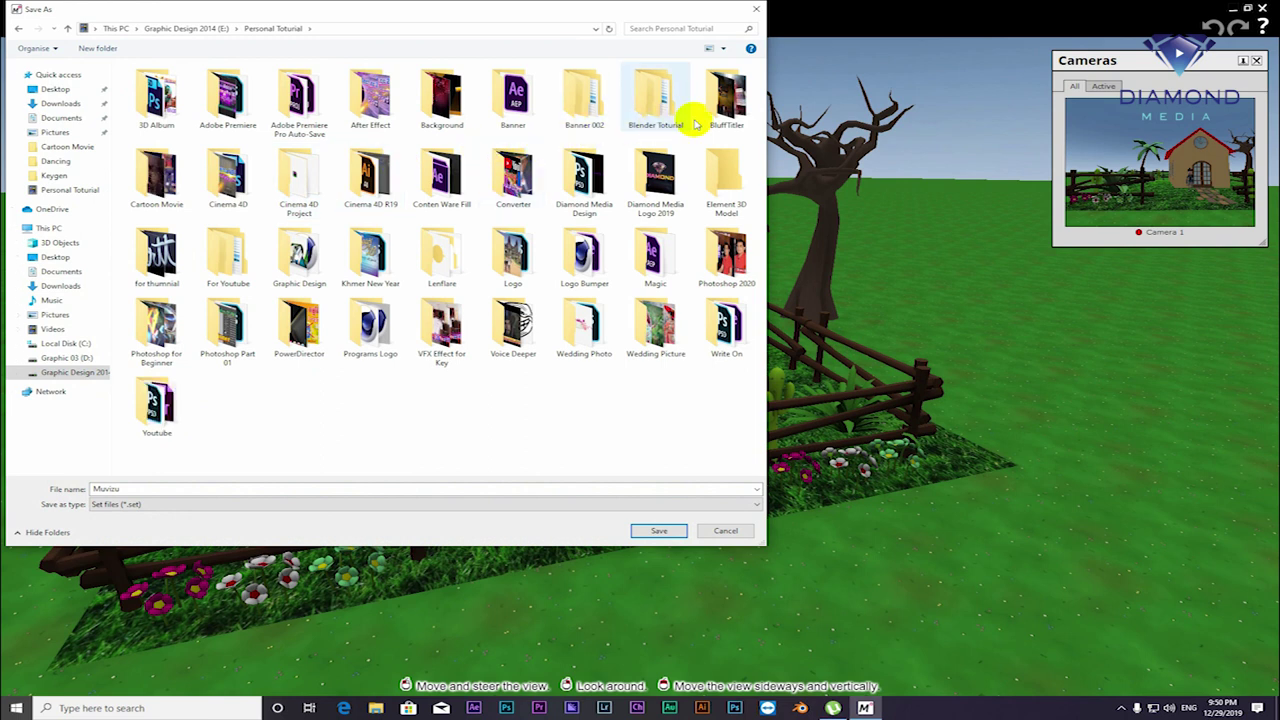
{"action": "double_click", "coordinate": [156, 178]}
{"action": "type", "text": "Cartoon for Beginer"}
{"action": "key", "text": "Return"}
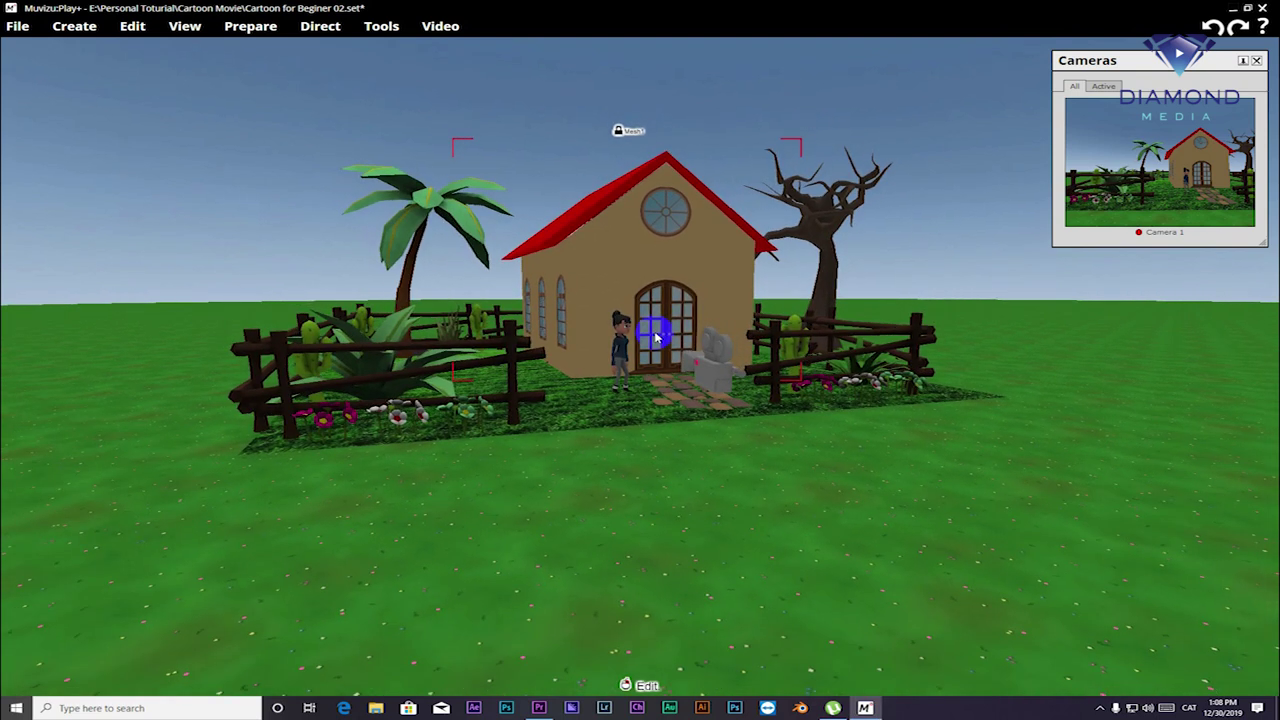
Fly the view in close to face the cottage's front, with Mandy by the path.
{"action": "scroll", "coordinate": [656, 338], "scroll_direction": "up", "scroll_amount": 2}
{"action": "scroll", "coordinate": [656, 338], "scroll_direction": "up", "scroll_amount": 3}
{"action": "scroll", "coordinate": [656, 338], "scroll_direction": "up", "scroll_amount": 2}
{"action": "scroll", "coordinate": [656, 338], "scroll_direction": "up", "scroll_amount": 2}
{"action": "scroll", "coordinate": [656, 338], "scroll_direction": "down", "scroll_amount": 3}
{"action": "scroll", "coordinate": [656, 338], "scroll_direction": "up", "scroll_amount": 3}
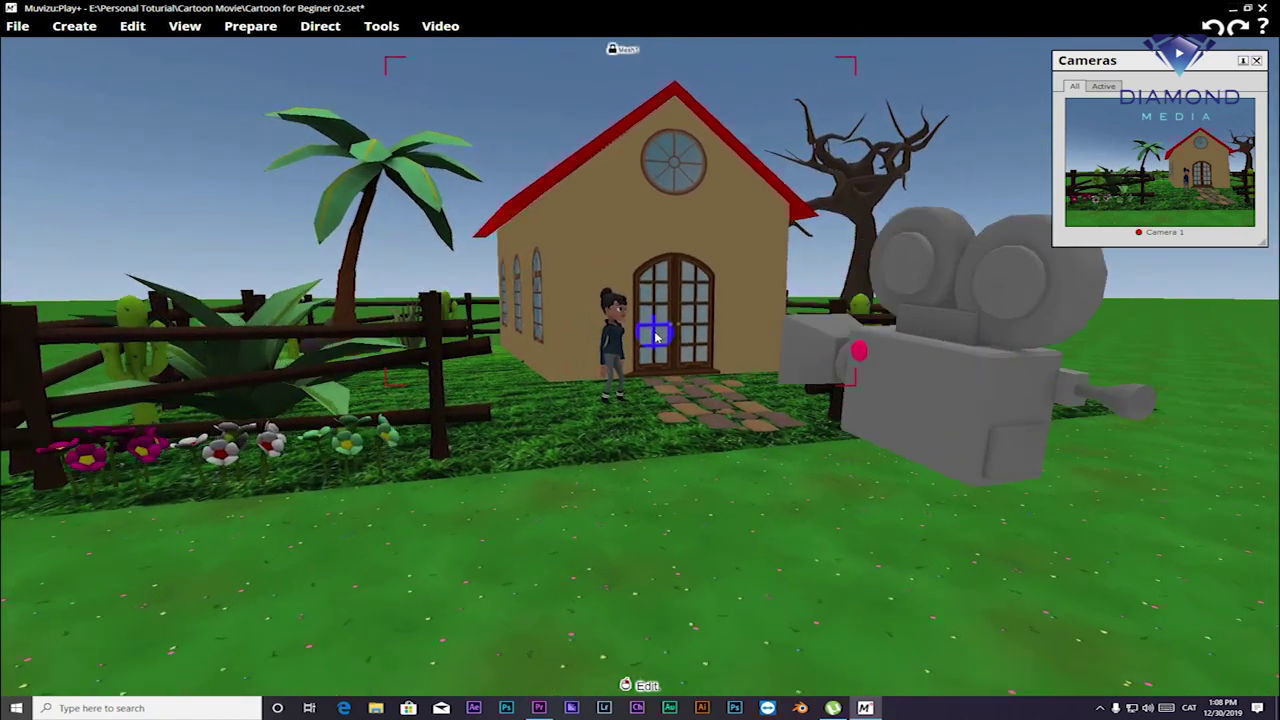
{"action": "scroll", "coordinate": [656, 338], "scroll_direction": "up", "scroll_amount": 1}
{"action": "scroll", "coordinate": [656, 338], "scroll_direction": "up", "scroll_amount": 2}
{"action": "scroll", "coordinate": [656, 338], "scroll_direction": "up", "scroll_amount": 2}
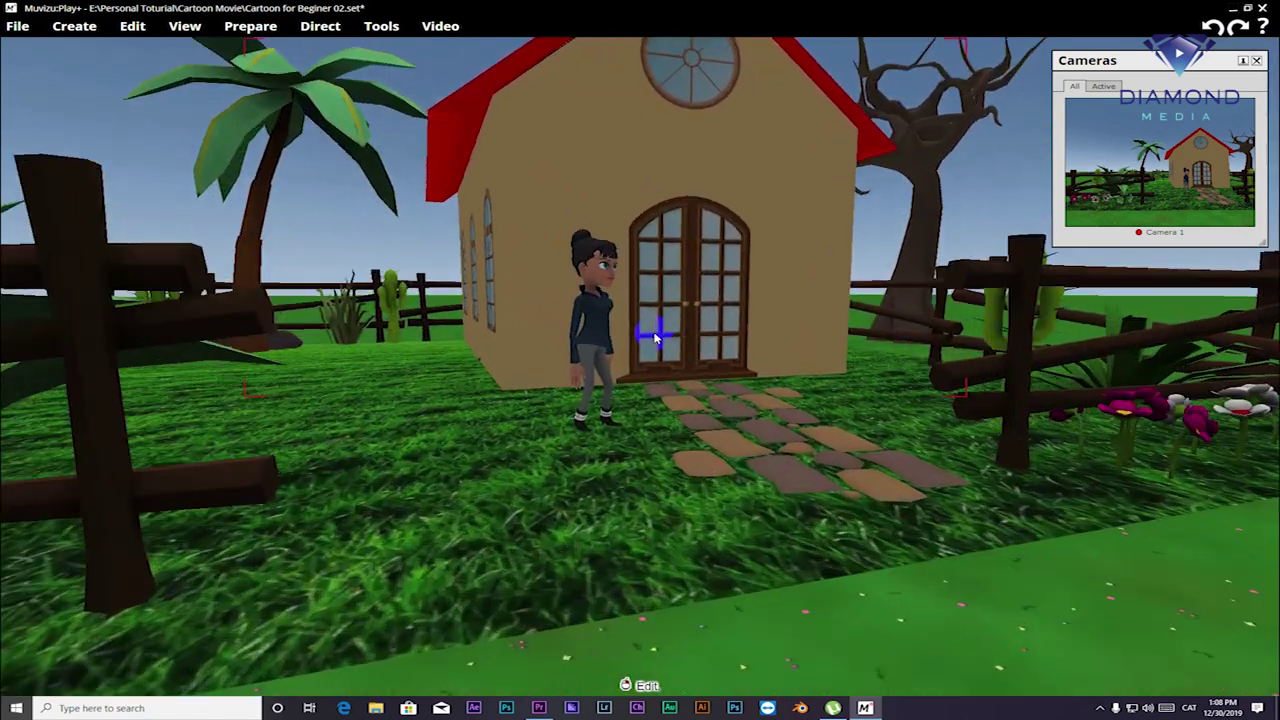
{"action": "scroll", "coordinate": [656, 338], "scroll_direction": "up", "scroll_amount": 2}
{"action": "scroll", "coordinate": [656, 338], "scroll_direction": "down", "scroll_amount": 2}
{"action": "scroll", "coordinate": [656, 338], "scroll_direction": "down", "scroll_amount": 1}
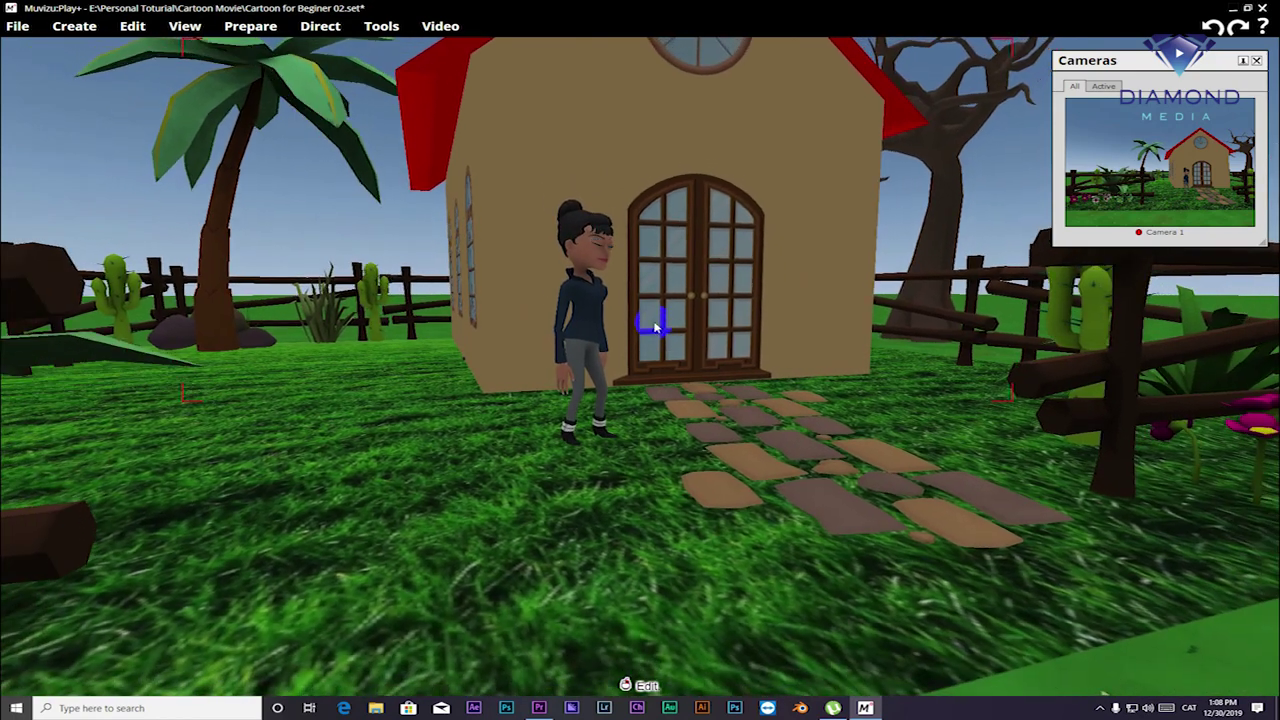
{"action": "scroll", "coordinate": [656, 327], "scroll_direction": "down", "scroll_amount": 2}
{"action": "scroll", "coordinate": [656, 327], "scroll_direction": "down", "scroll_amount": 2}
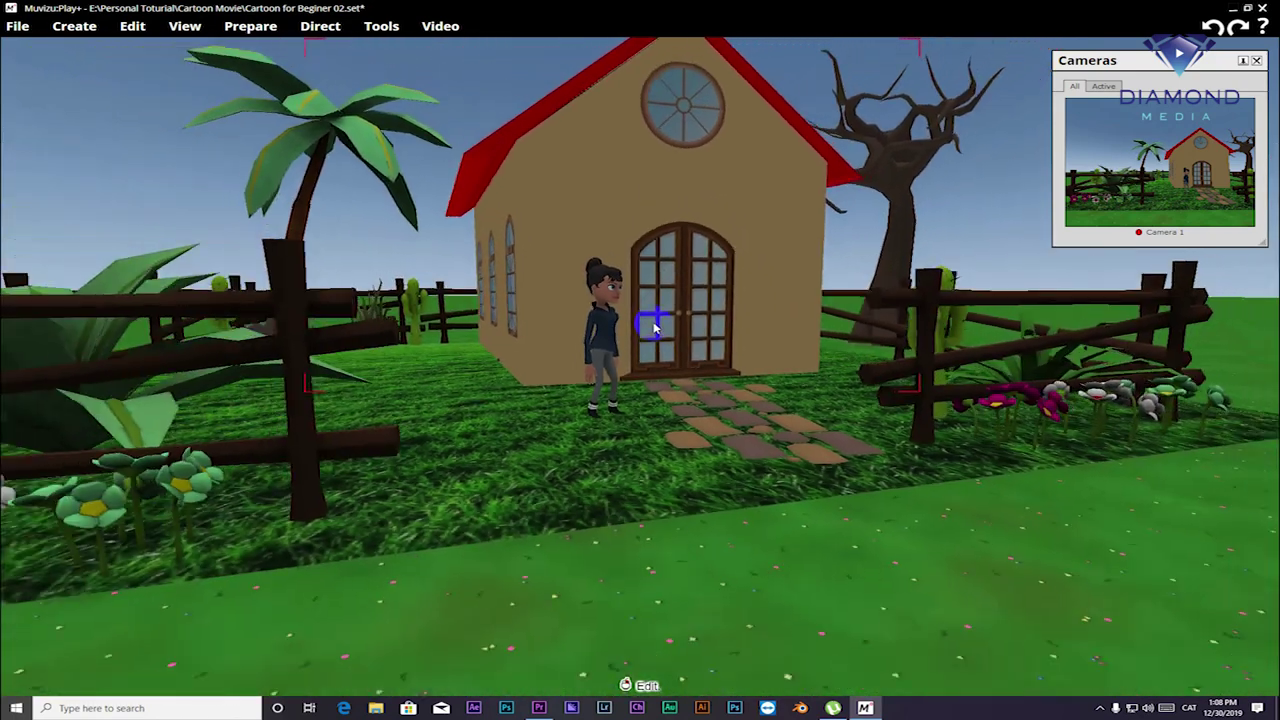
{"action": "scroll", "coordinate": [656, 327], "scroll_direction": "down", "scroll_amount": 1}
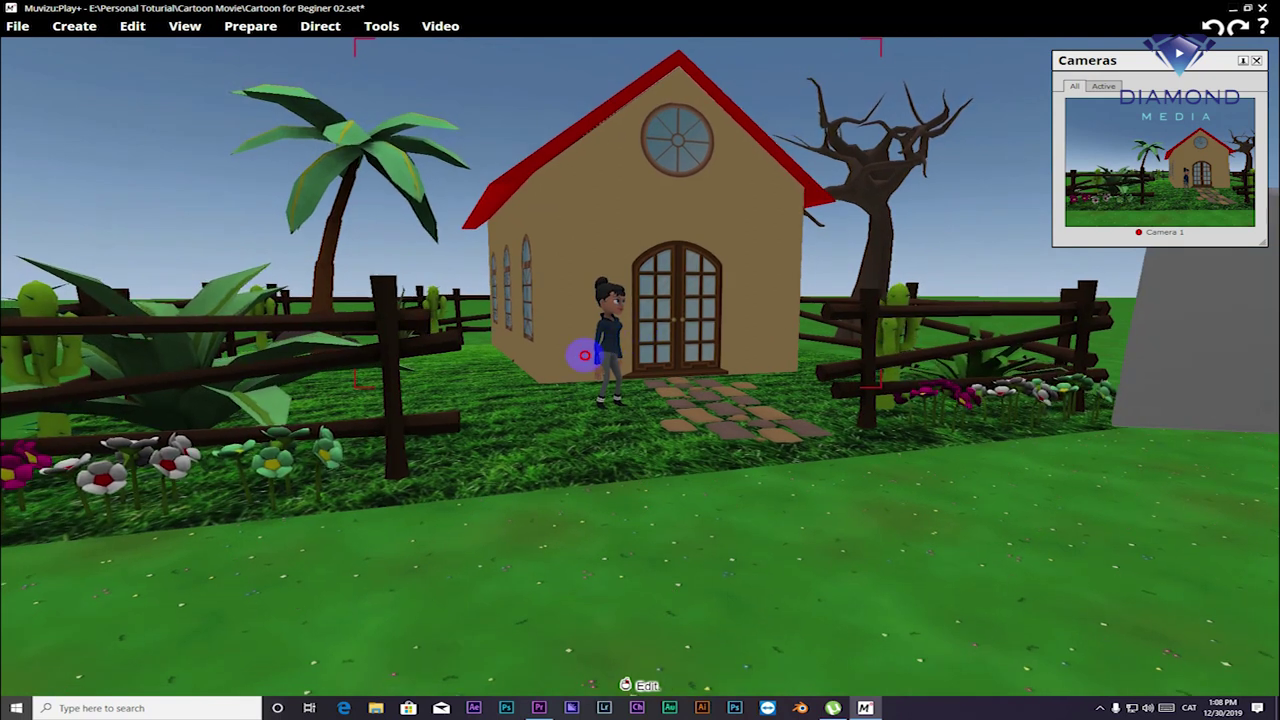
{"action": "middle_click_drag", "start_coordinate": [580, 351], "coordinate": [585, 355]}
{"action": "right_click_drag", "start_coordinate": [585, 355], "coordinate": [579, 357]}
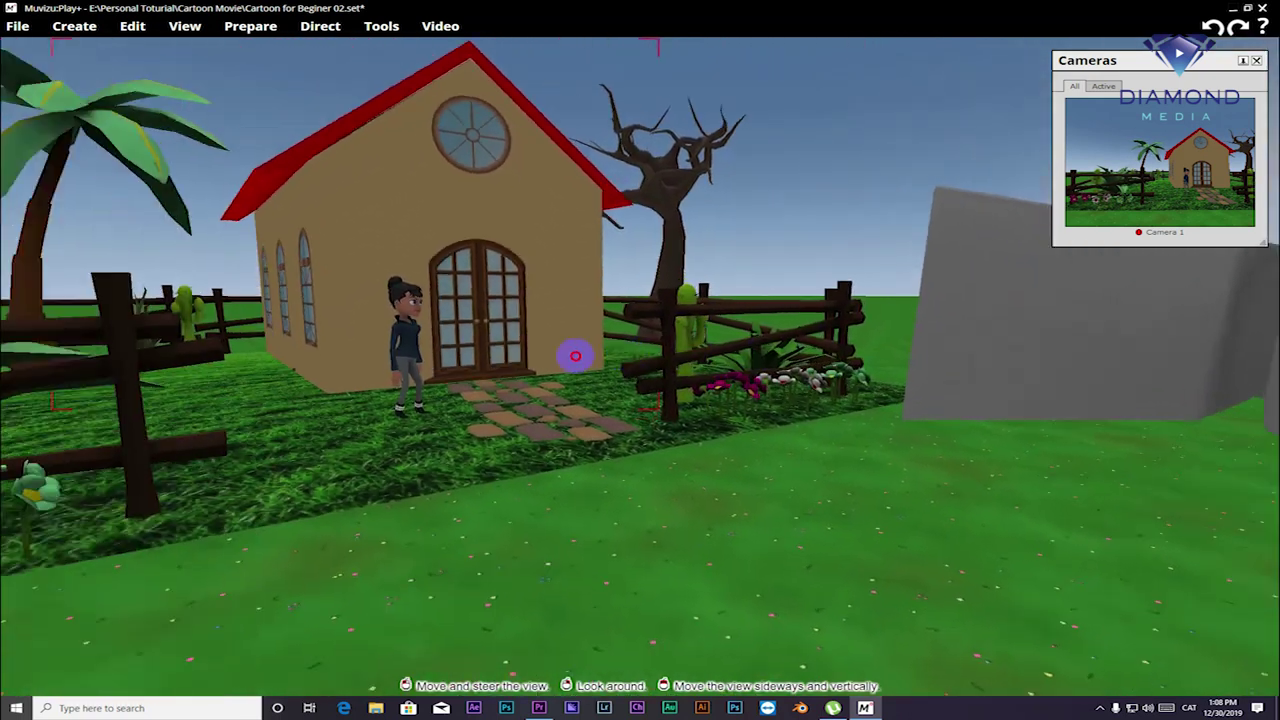
{"action": "scroll", "coordinate": [579, 355], "scroll_direction": "down", "scroll_amount": 2}
{"action": "scroll", "coordinate": [581, 352], "scroll_direction": "down", "scroll_amount": 2}
{"action": "scroll", "coordinate": [584, 348], "scroll_direction": "down", "scroll_amount": 2}
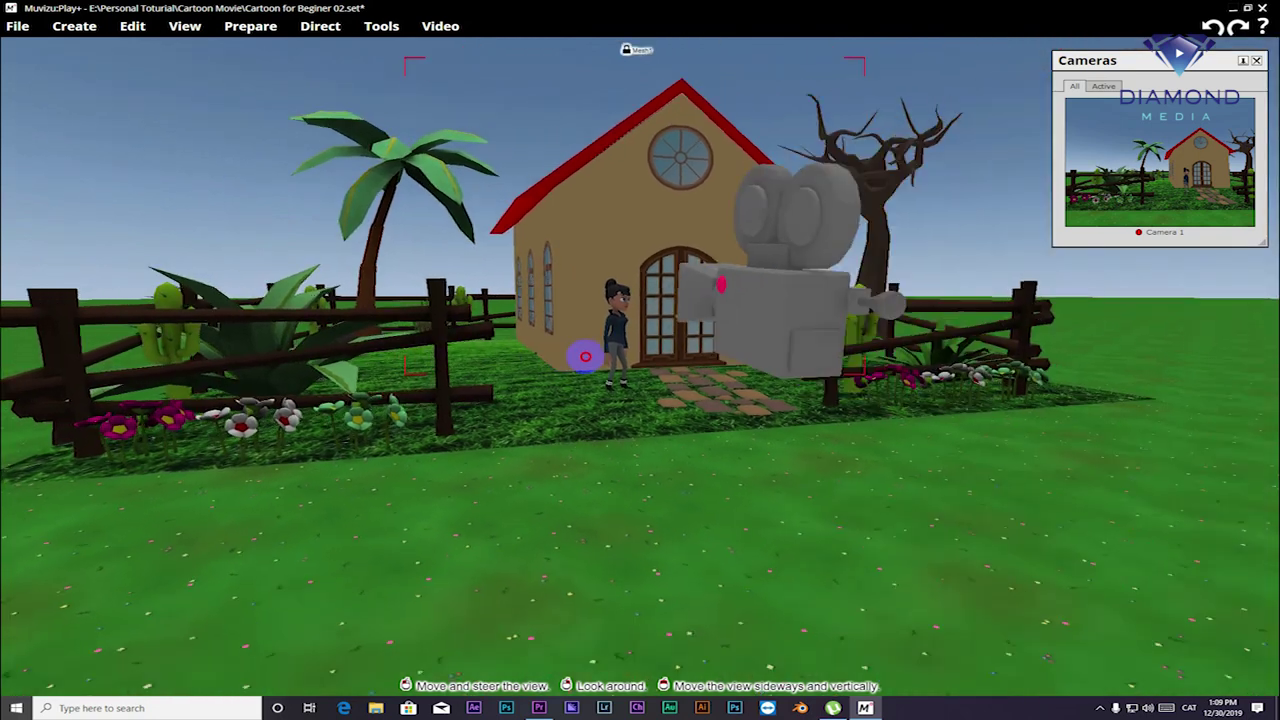
{"action": "scroll", "coordinate": [587, 344], "scroll_direction": "down", "scroll_amount": 1}
{"action": "scroll", "coordinate": [588, 343], "scroll_direction": "up", "scroll_amount": 3}
{"action": "scroll", "coordinate": [588, 345], "scroll_direction": "up", "scroll_amount": 3}
{"action": "right_click_drag", "start_coordinate": [588, 348], "coordinate": [585, 355]}
{"action": "scroll", "coordinate": [588, 356], "scroll_direction": "down", "scroll_amount": 3}
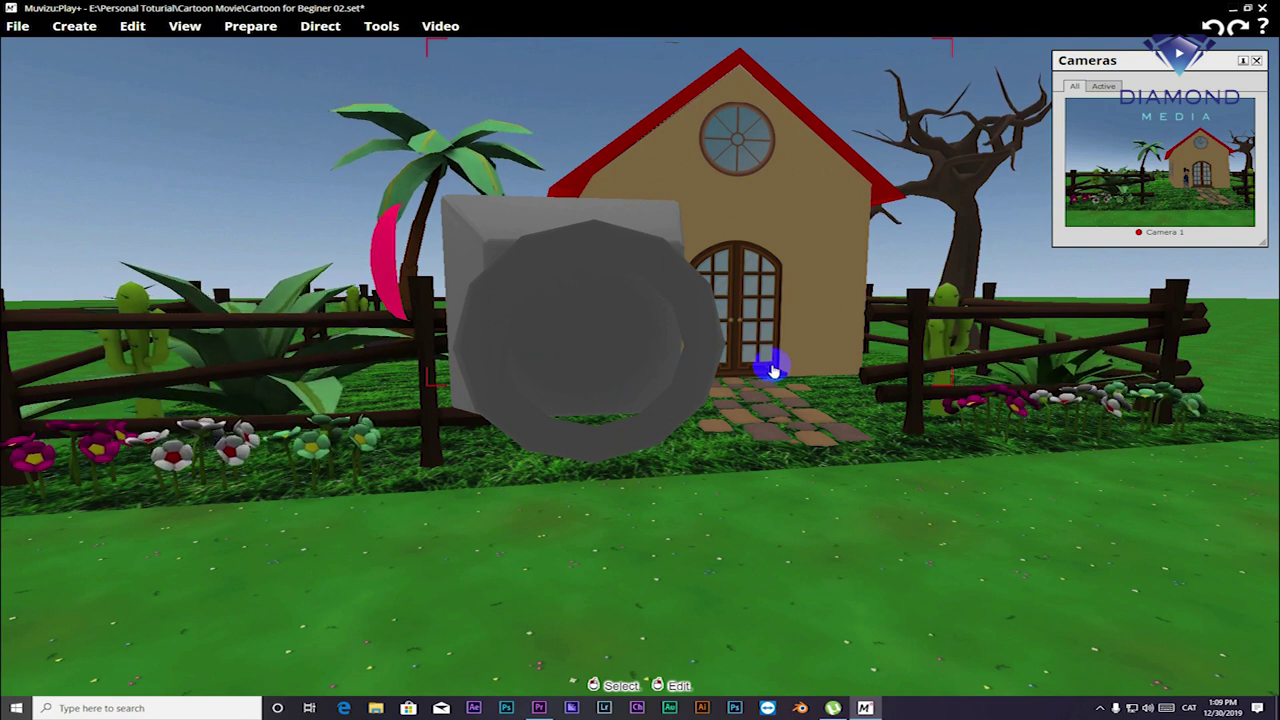
{"action": "scroll", "coordinate": [772, 370], "scroll_direction": "down", "scroll_amount": 5}
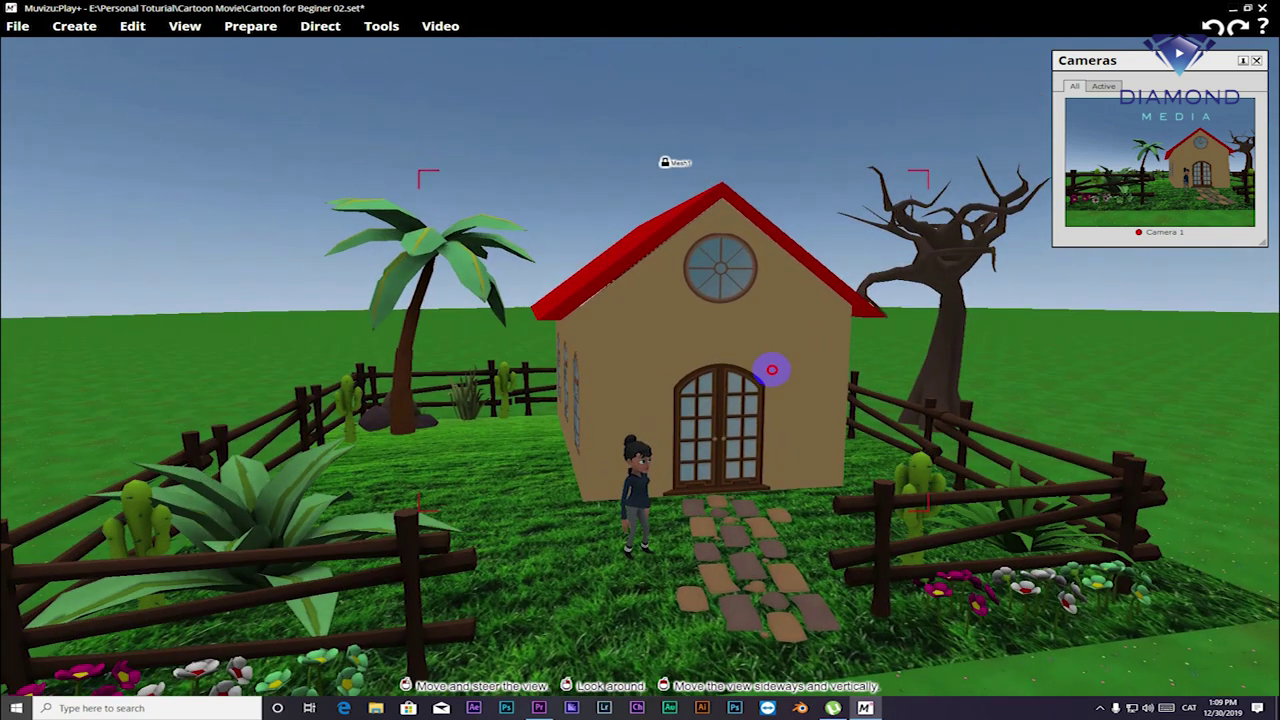
{"action": "scroll", "coordinate": [772, 370], "scroll_direction": "up", "scroll_amount": 5}
{"action": "left_click_drag", "start_coordinate": [775, 367], "coordinate": [772, 365]}
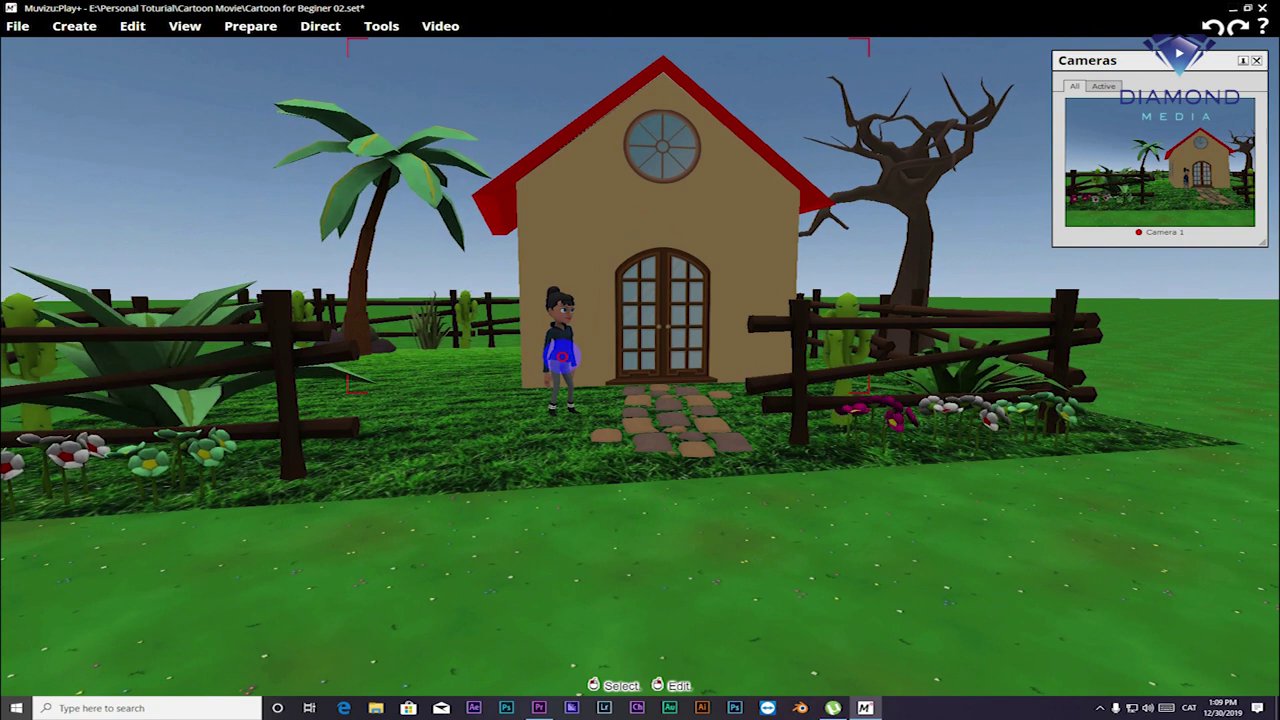
Turn Mandy side-on toward the door and place her left of the house by the fence.
{"action": "left_click", "coordinate": [562, 355]}
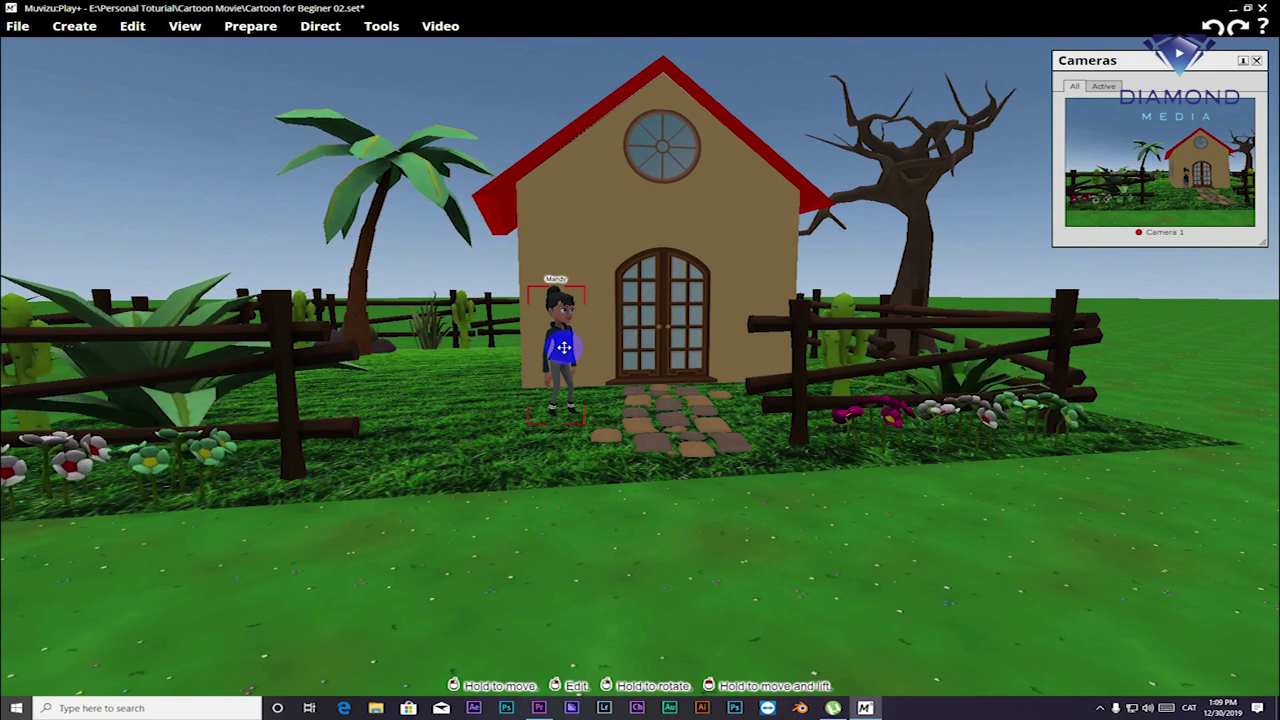
{"action": "right_click_drag", "start_coordinate": [568, 358], "coordinate": [570, 357]}
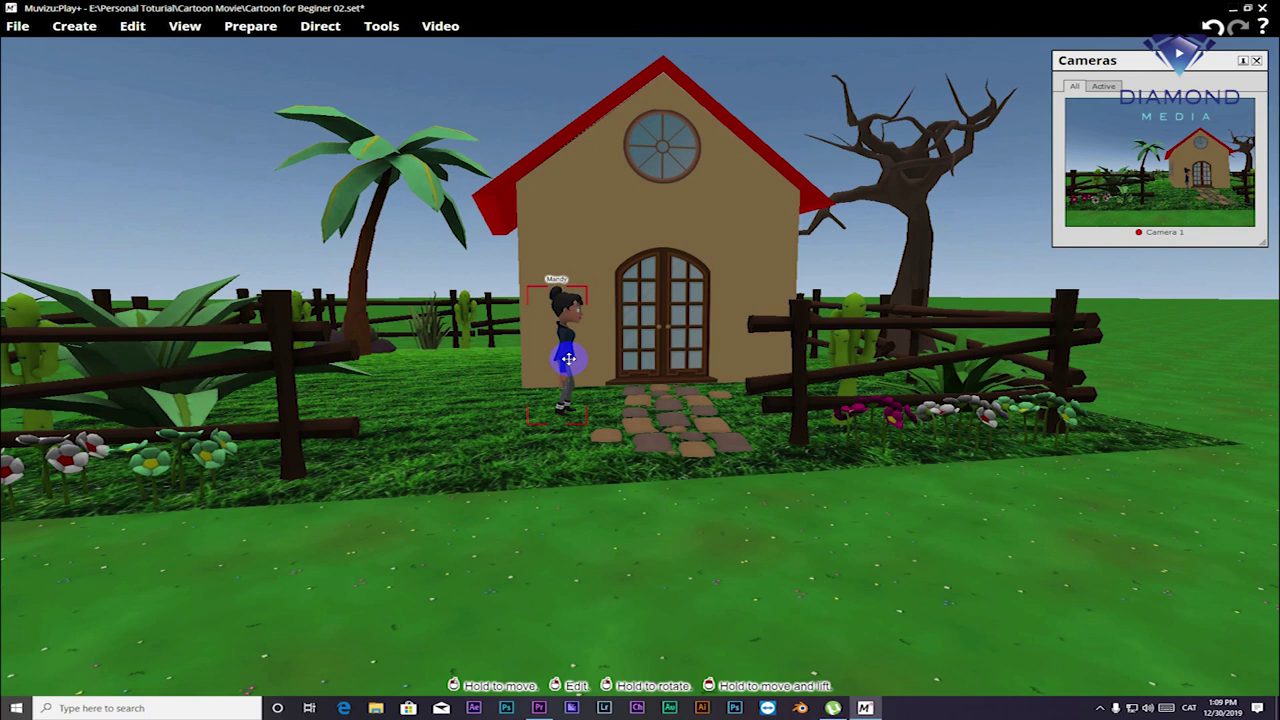
{"action": "left_click_drag", "start_coordinate": [567, 358], "coordinate": [567, 365]}
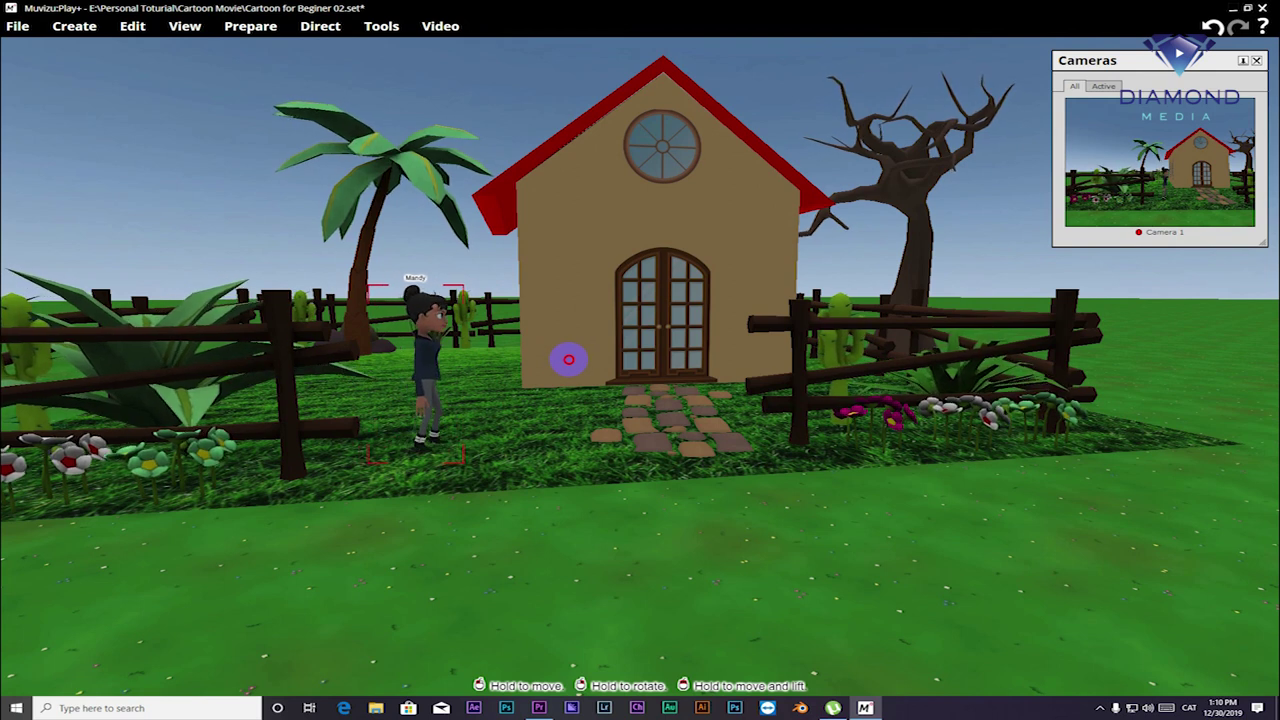
{"action": "left_click_drag", "start_coordinate": [567, 365], "coordinate": [568, 362]}
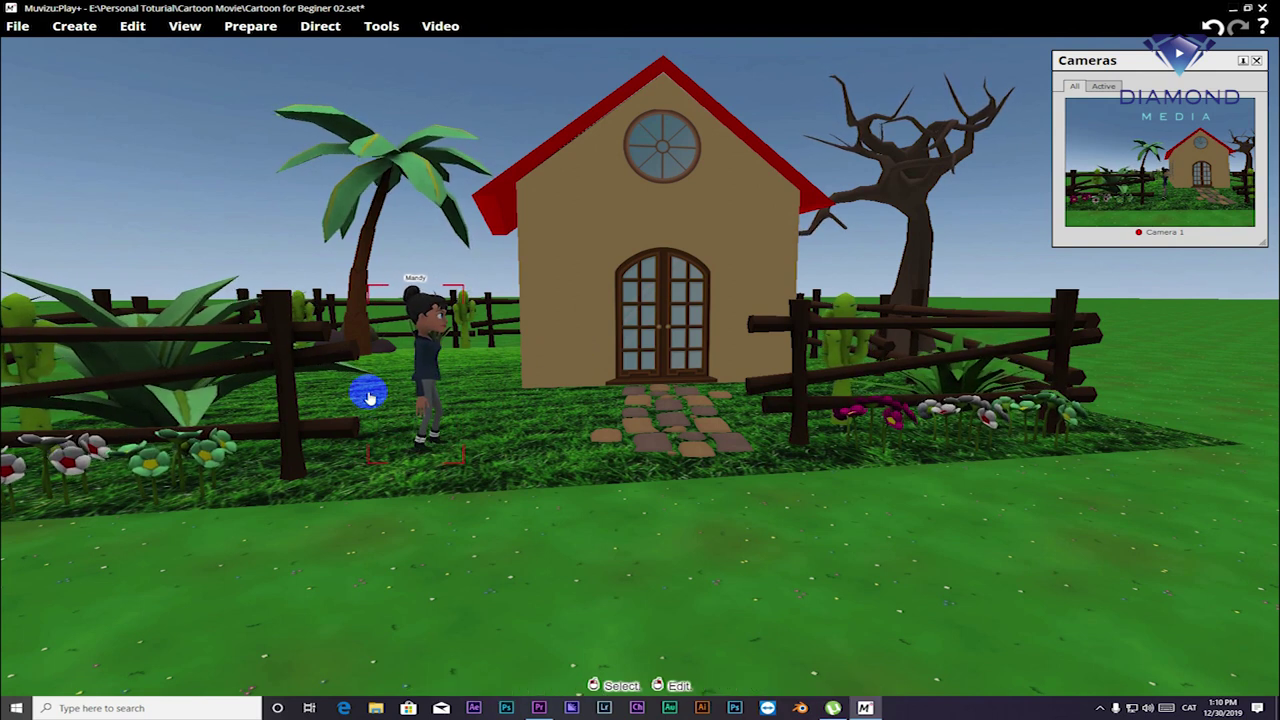
{"action": "left_click_drag", "start_coordinate": [432, 410], "coordinate": [432, 410]}
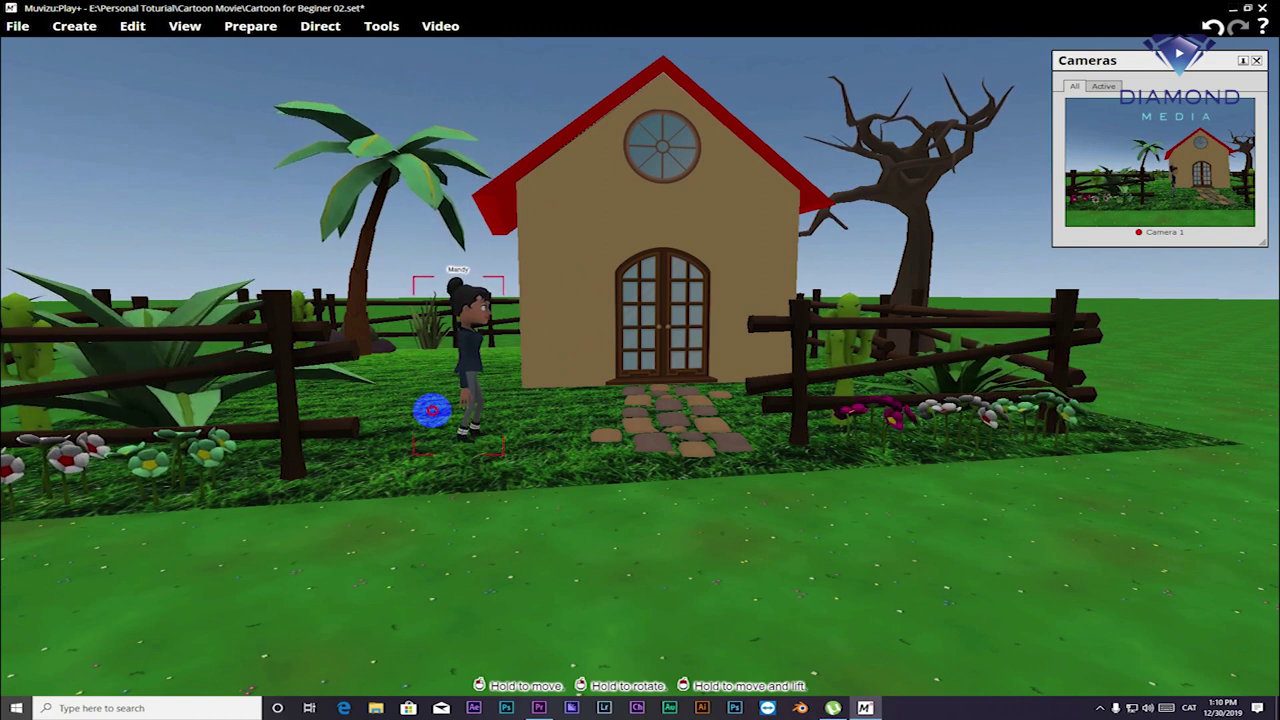
{"action": "left_click_drag", "start_coordinate": [432, 410], "coordinate": [433, 417]}
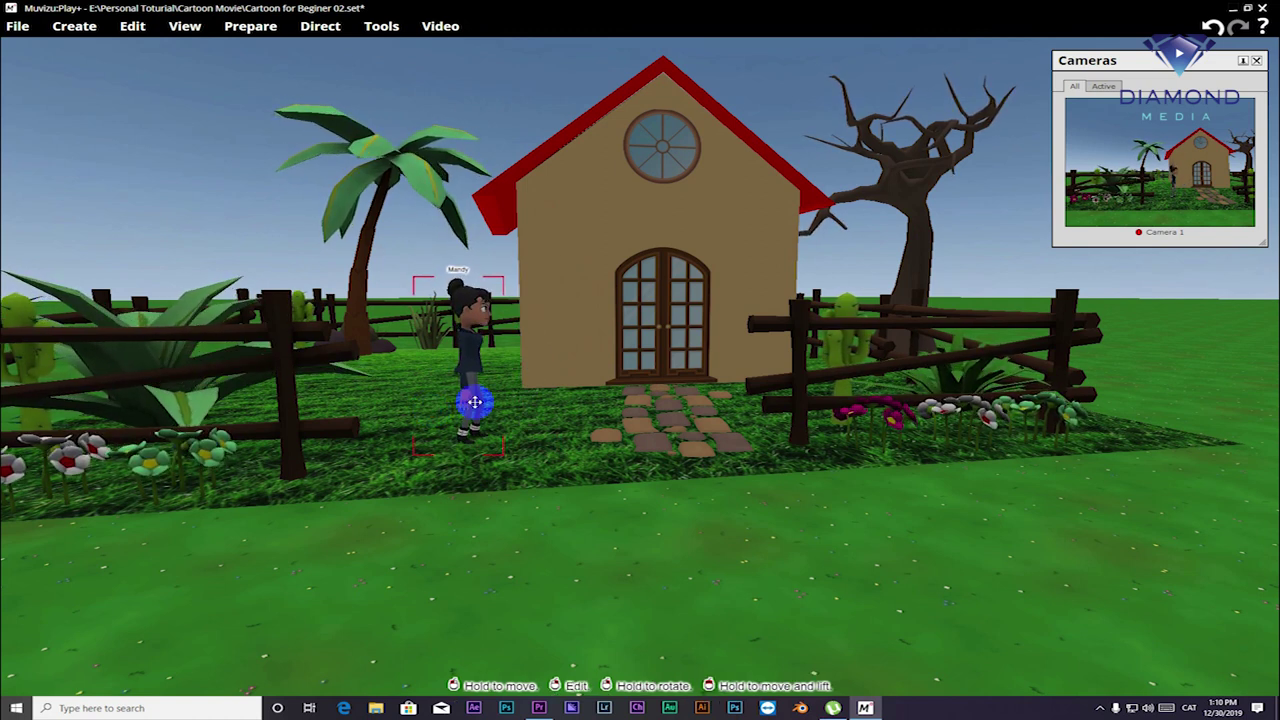
{"action": "left_click_drag", "start_coordinate": [607, 480], "coordinate": [636, 275]}
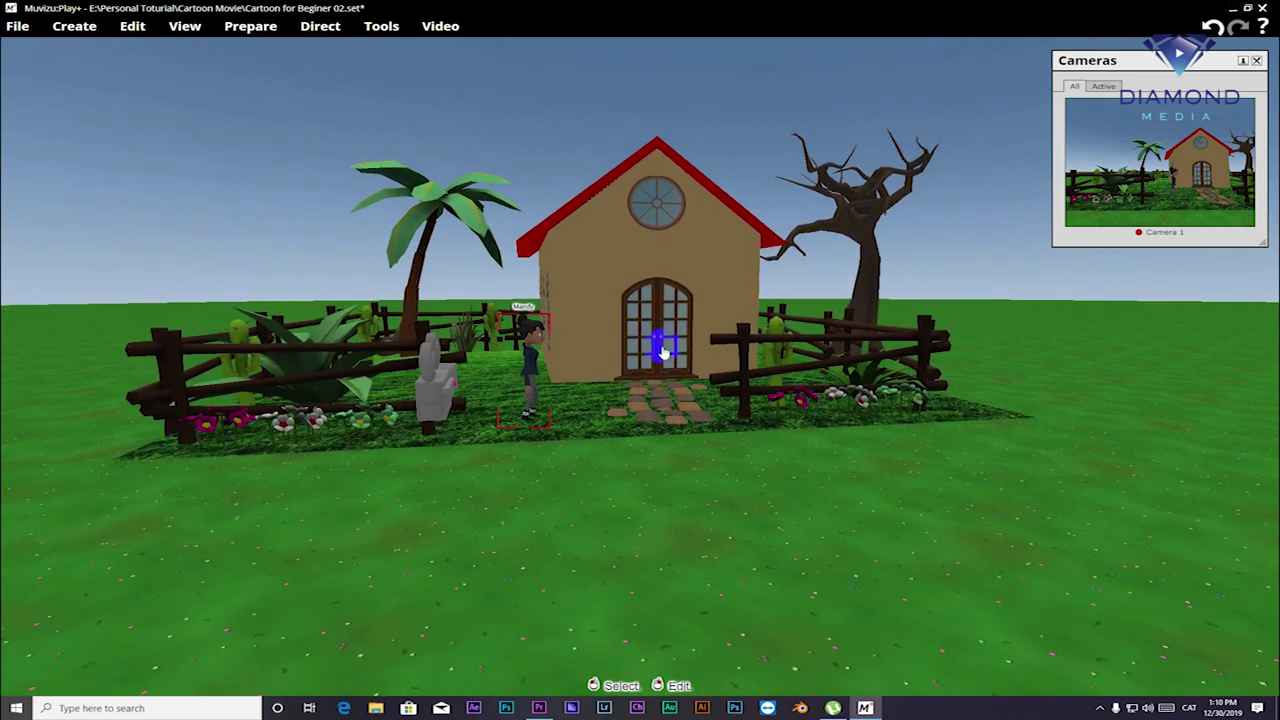
{"action": "scroll", "coordinate": [637, 351], "scroll_direction": "up", "scroll_amount": 5}
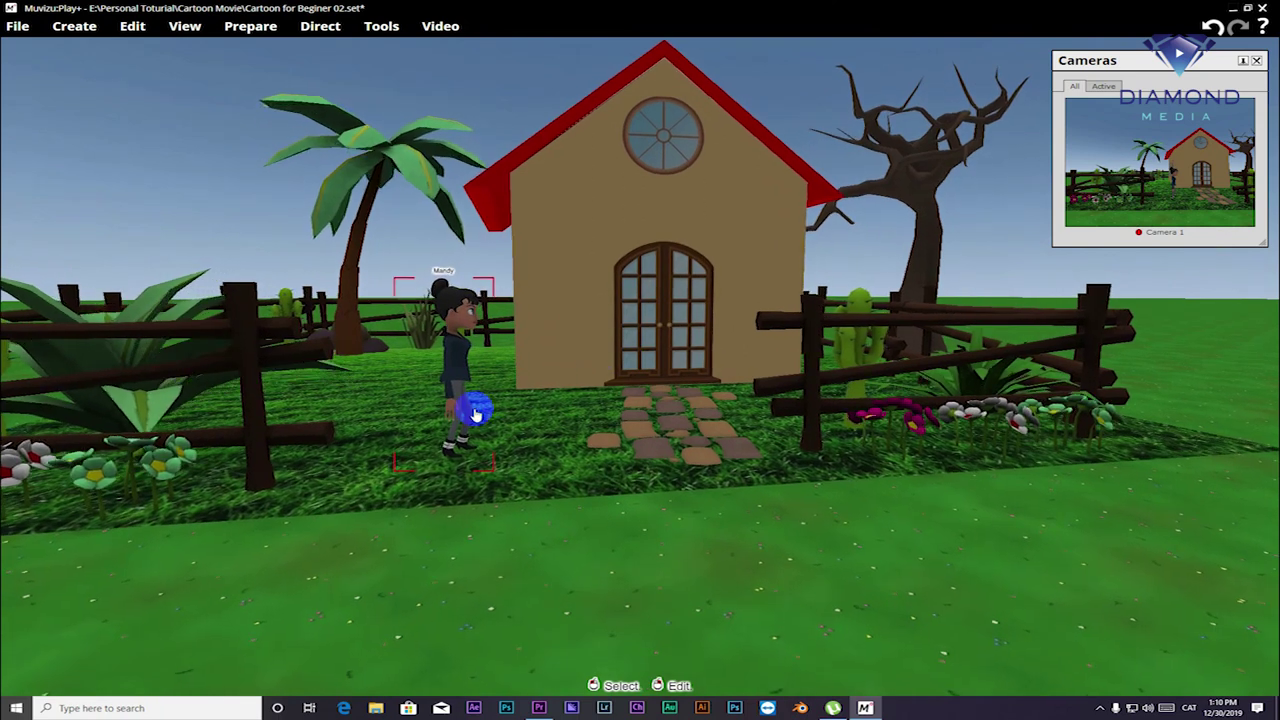
{"action": "scroll", "coordinate": [477, 409], "scroll_direction": "up", "scroll_amount": 2}
{"action": "left_click_drag", "start_coordinate": [477, 409], "coordinate": [482, 416]}
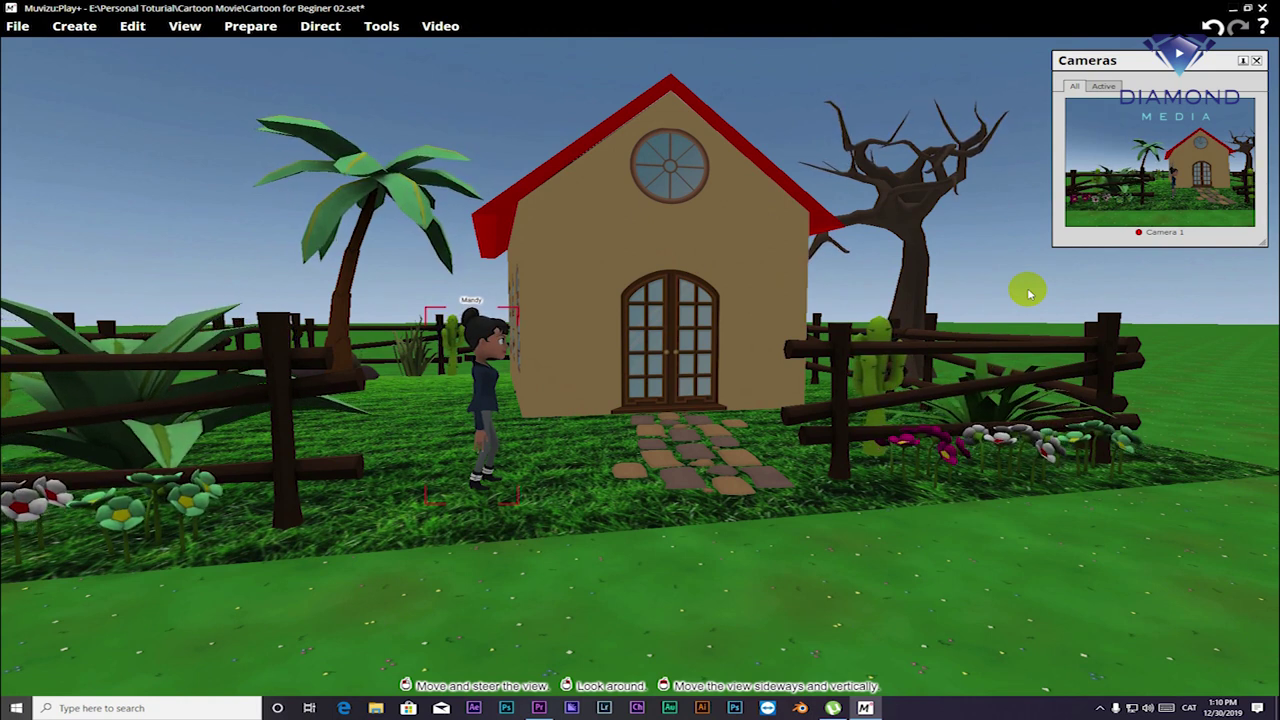
Preview Camera 1, show only Active cameras, and pull back to see the camera beside Mandy.
{"action": "left_click", "coordinate": [1138, 212]}
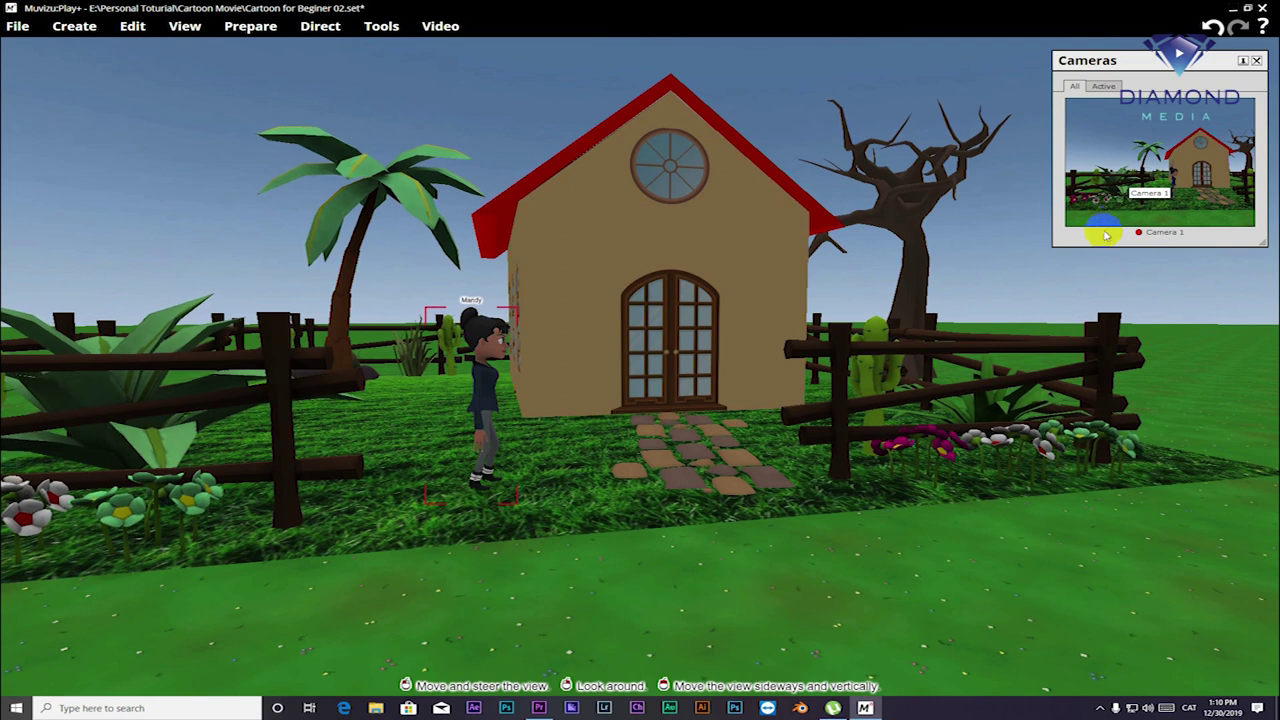
{"action": "left_click", "coordinate": [1165, 190]}
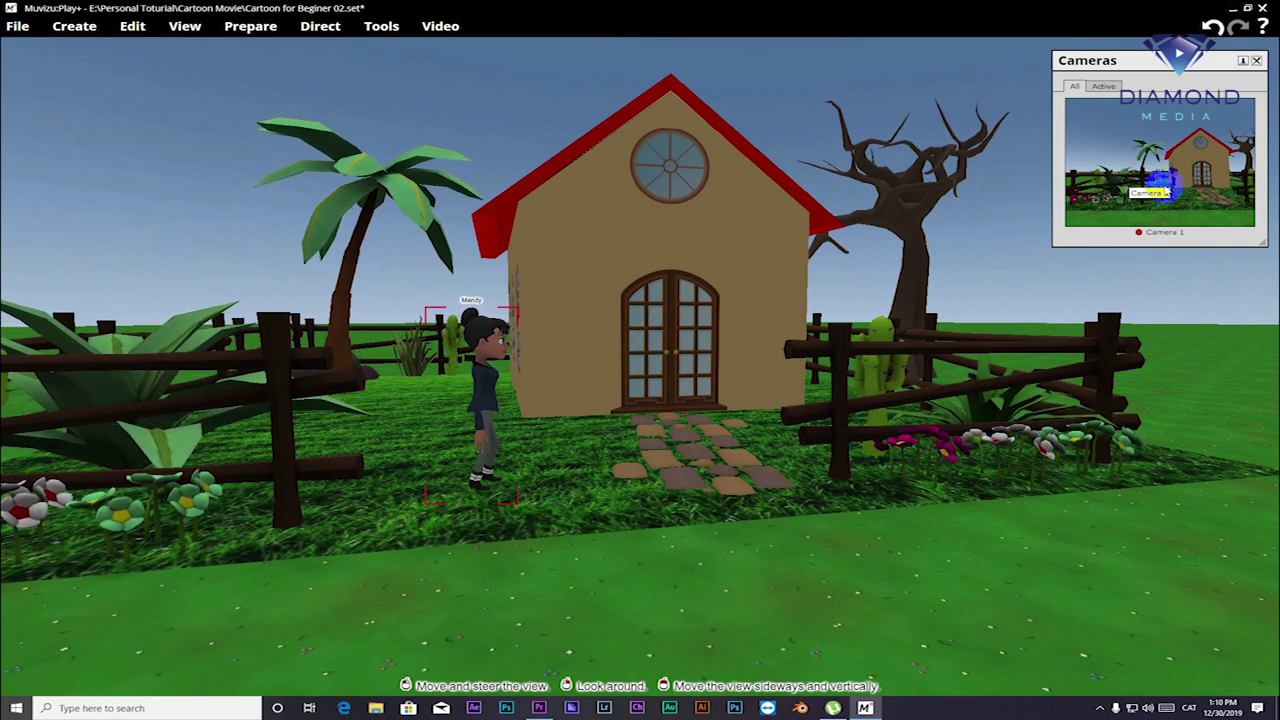
{"action": "mouse_move", "coordinate": [820, 366]}
{"action": "left_mouse_down"}
{"action": "mouse_move", "coordinate": [810, 378]}
{"action": "mouse_move", "coordinate": [471, 414]}
{"action": "mouse_move", "coordinate": [568, 424]}
{"action": "mouse_move", "coordinate": [591, 412]}
{"action": "left_mouse_up"}
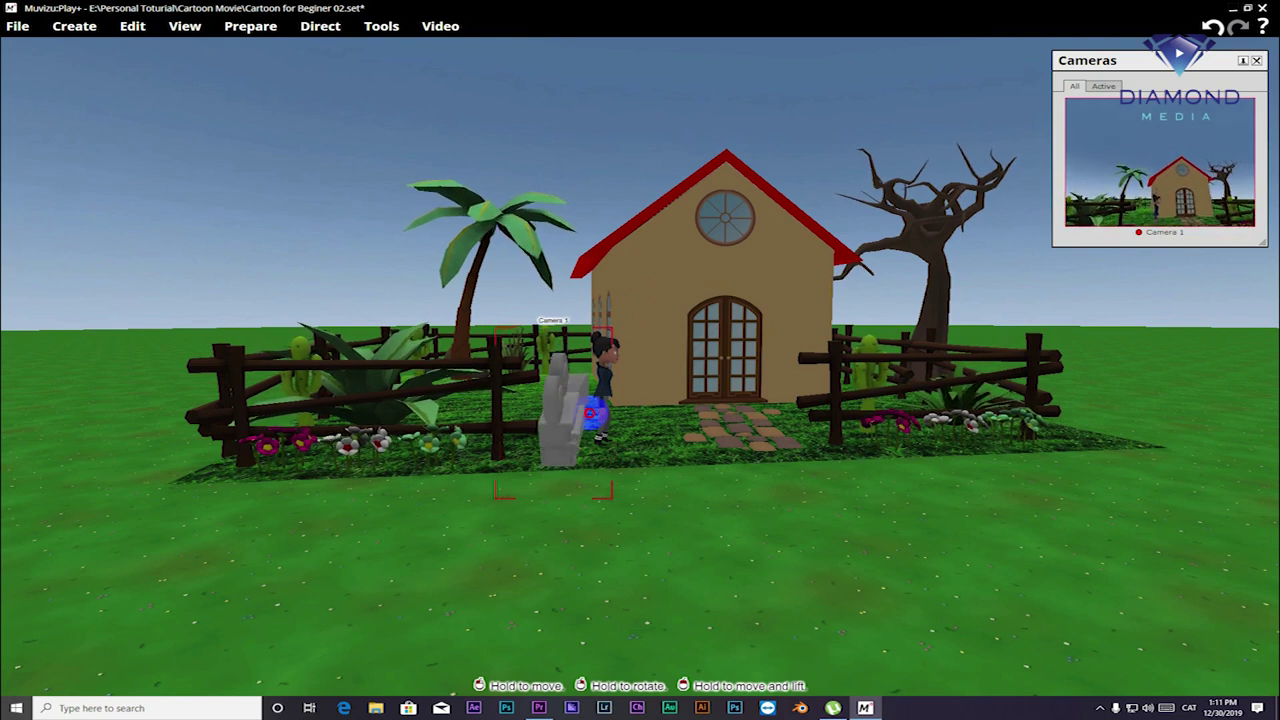
{"action": "left_click", "coordinate": [1105, 87]}
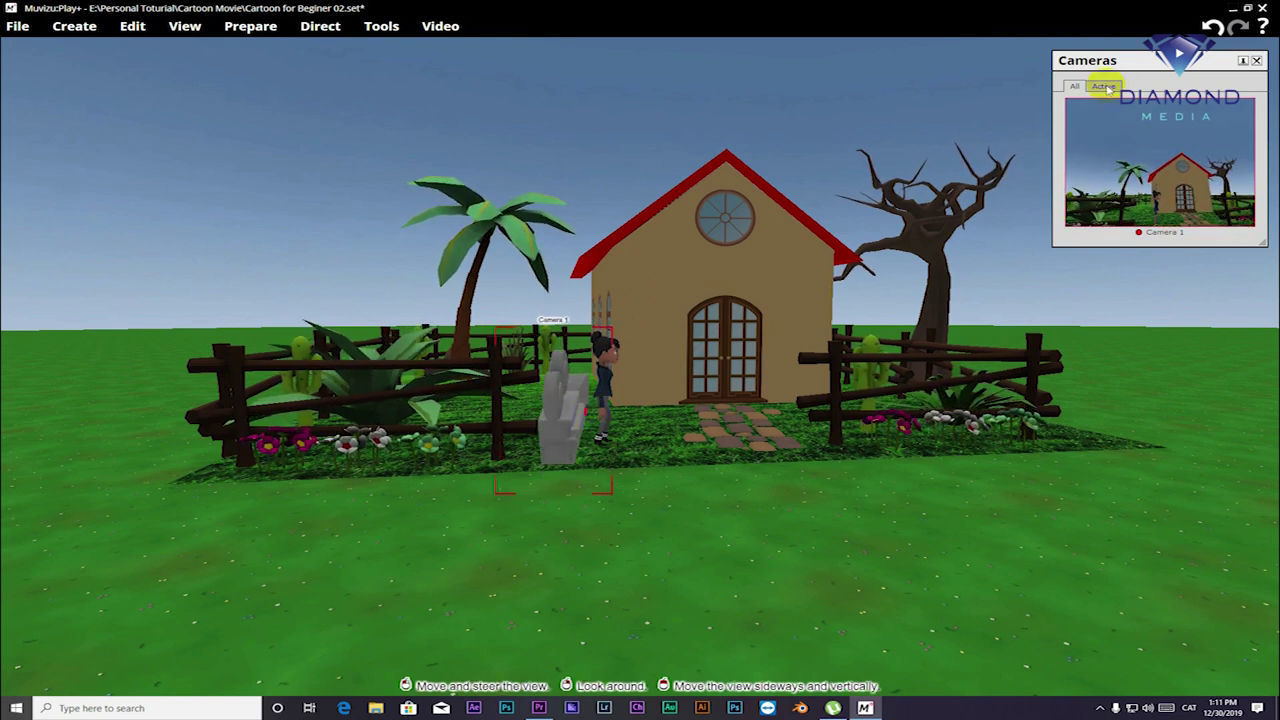
{"action": "left_click_drag", "start_coordinate": [1105, 60], "coordinate": [1085, 60]}
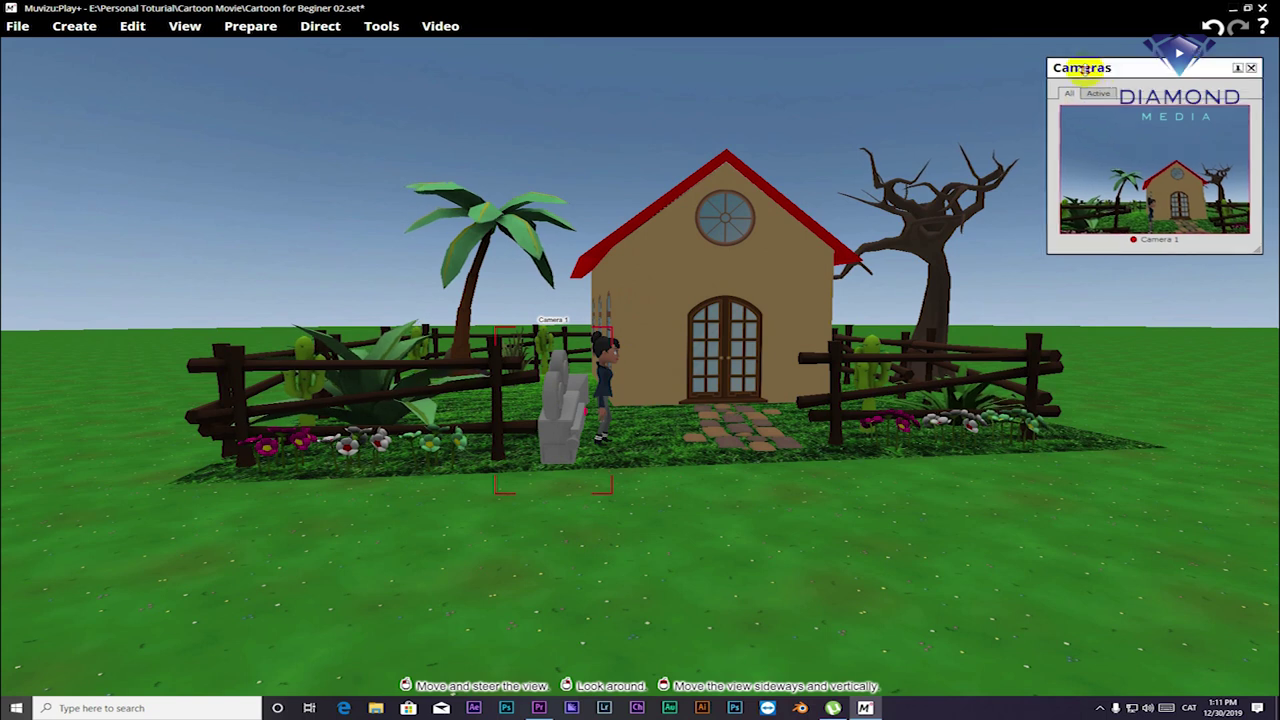
{"action": "mouse_move", "coordinate": [771, 300]}
{"action": "left_mouse_down"}
{"action": "mouse_move", "coordinate": [723, 400]}
{"action": "mouse_move", "coordinate": [745, 447]}
{"action": "mouse_move", "coordinate": [925, 407]}
{"action": "left_mouse_up"}
{"action": "middle_click_drag", "start_coordinate": [925, 407], "coordinate": [651, 363]}
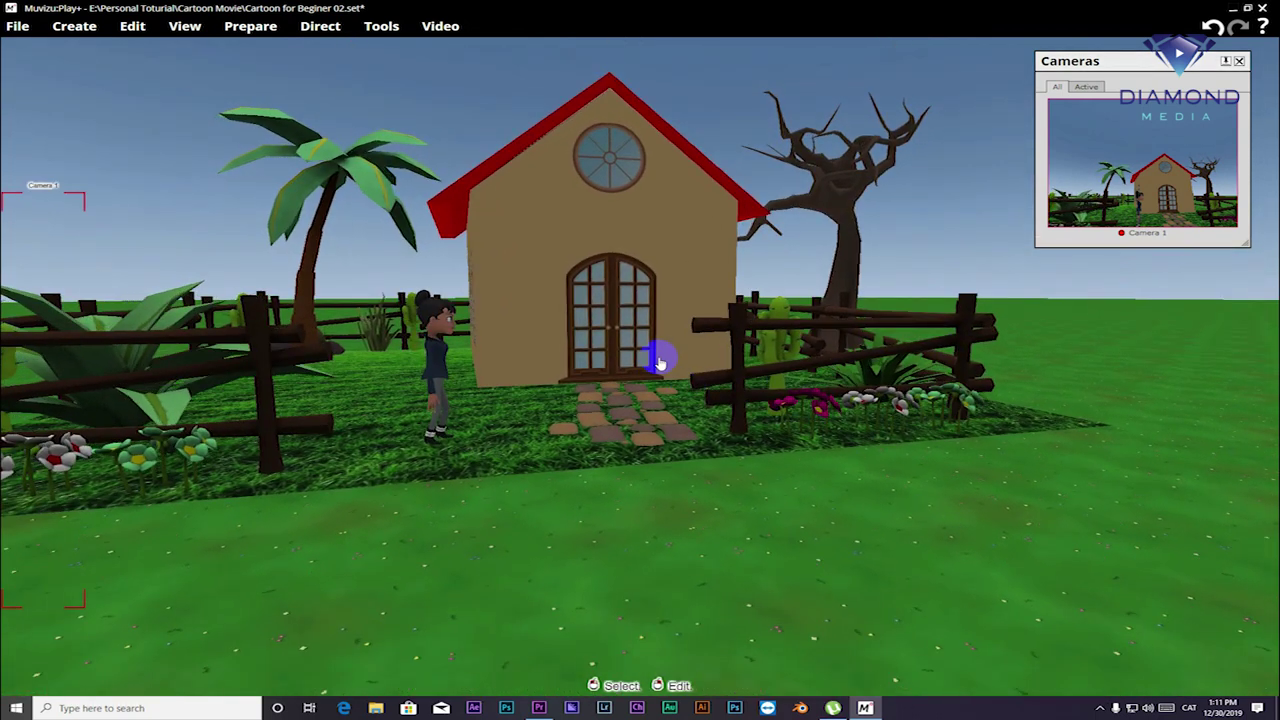
{"action": "scroll", "coordinate": [658, 362], "scroll_direction": "down", "scroll_amount": 3}
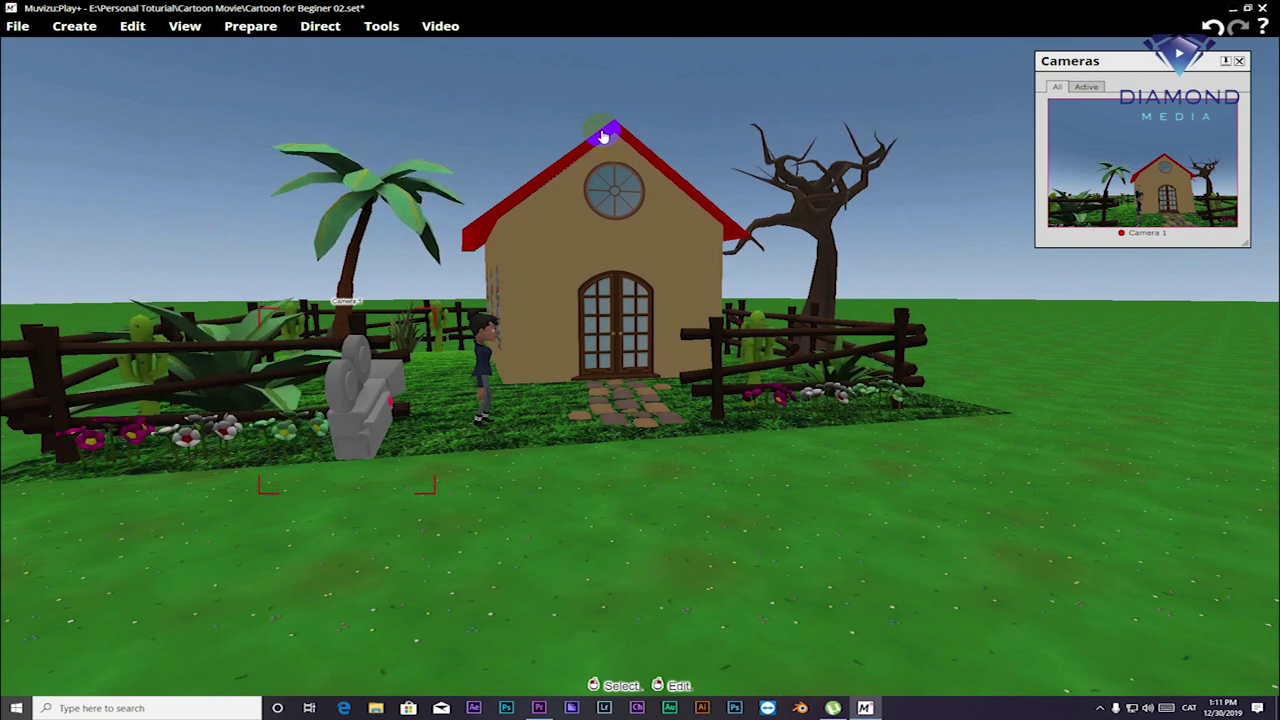
Open the character library and move and enlarge it near the screen centre.
{"action": "left_click", "coordinate": [77, 28]}
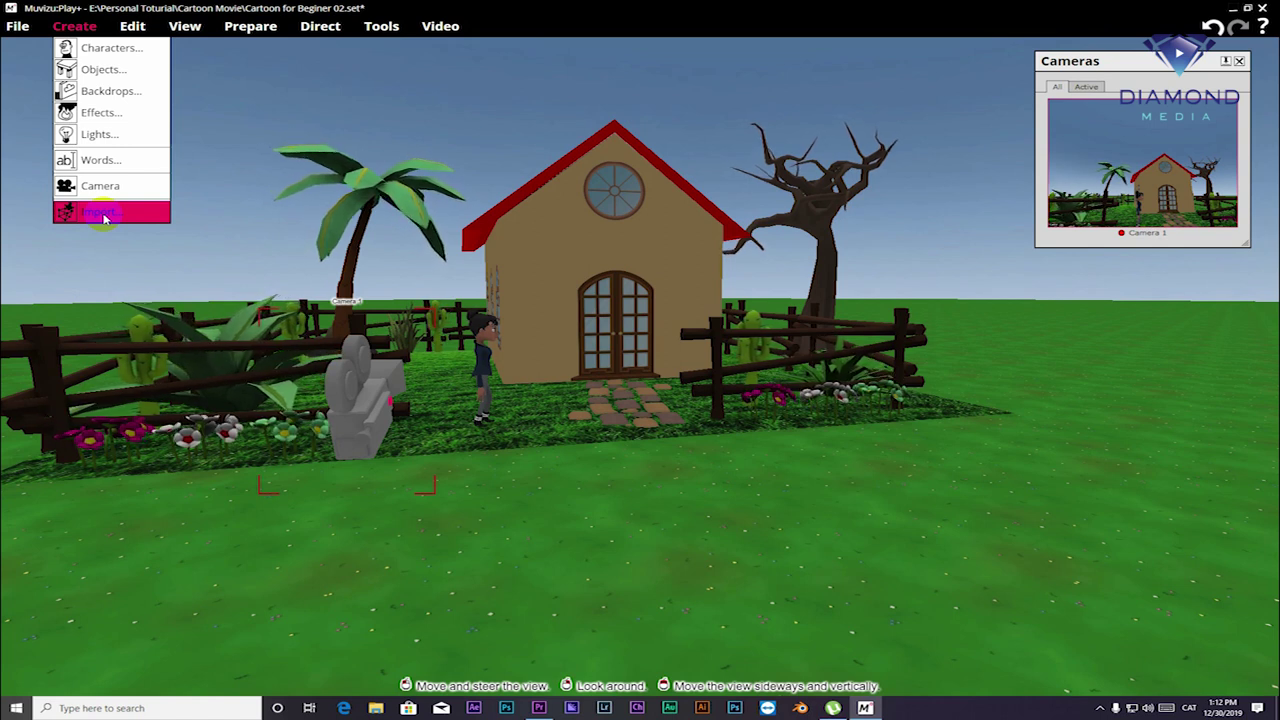
{"action": "left_click", "coordinate": [110, 50]}
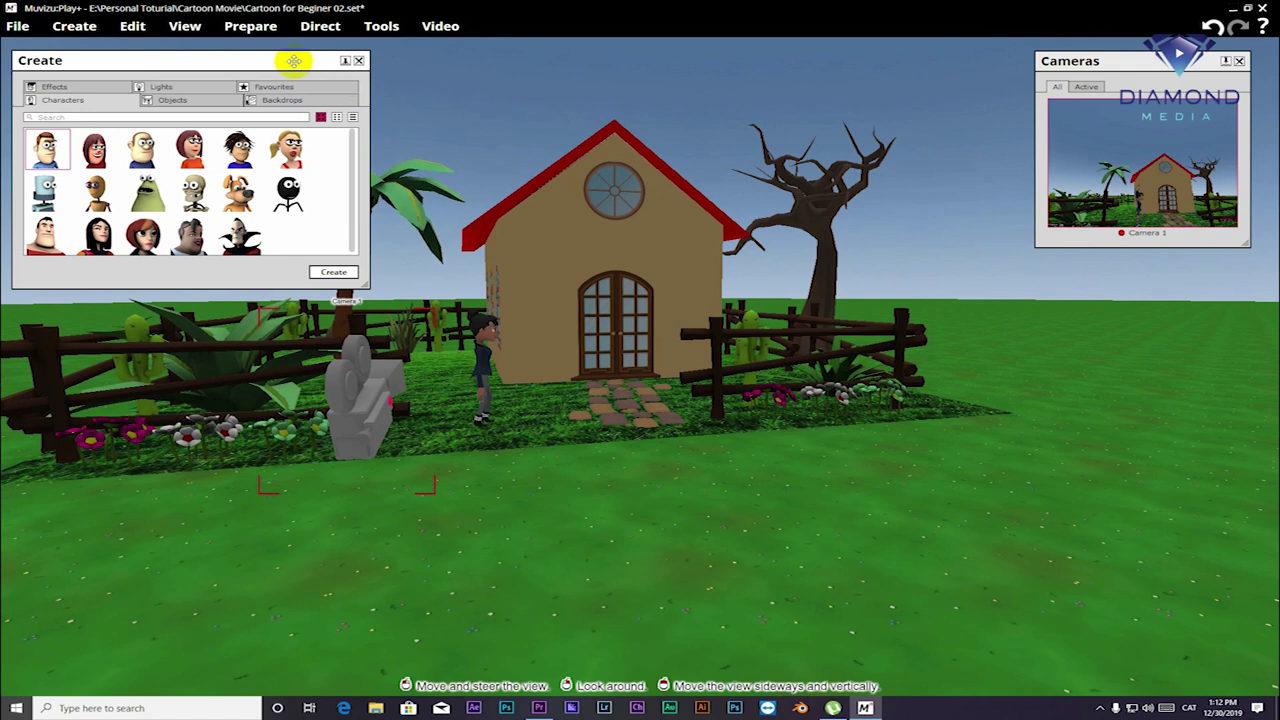
{"action": "left_click_drag", "start_coordinate": [294, 61], "coordinate": [453, 68]}
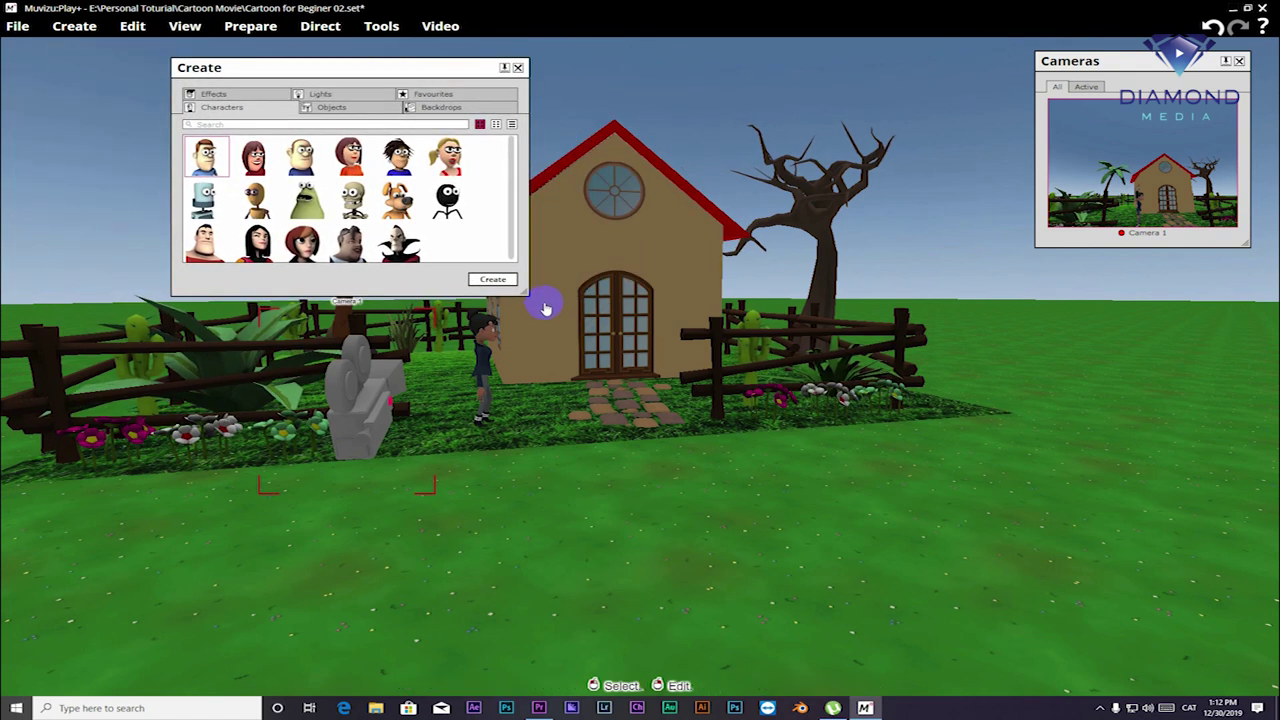
{"action": "left_click_drag", "start_coordinate": [526, 292], "coordinate": [650, 333]}
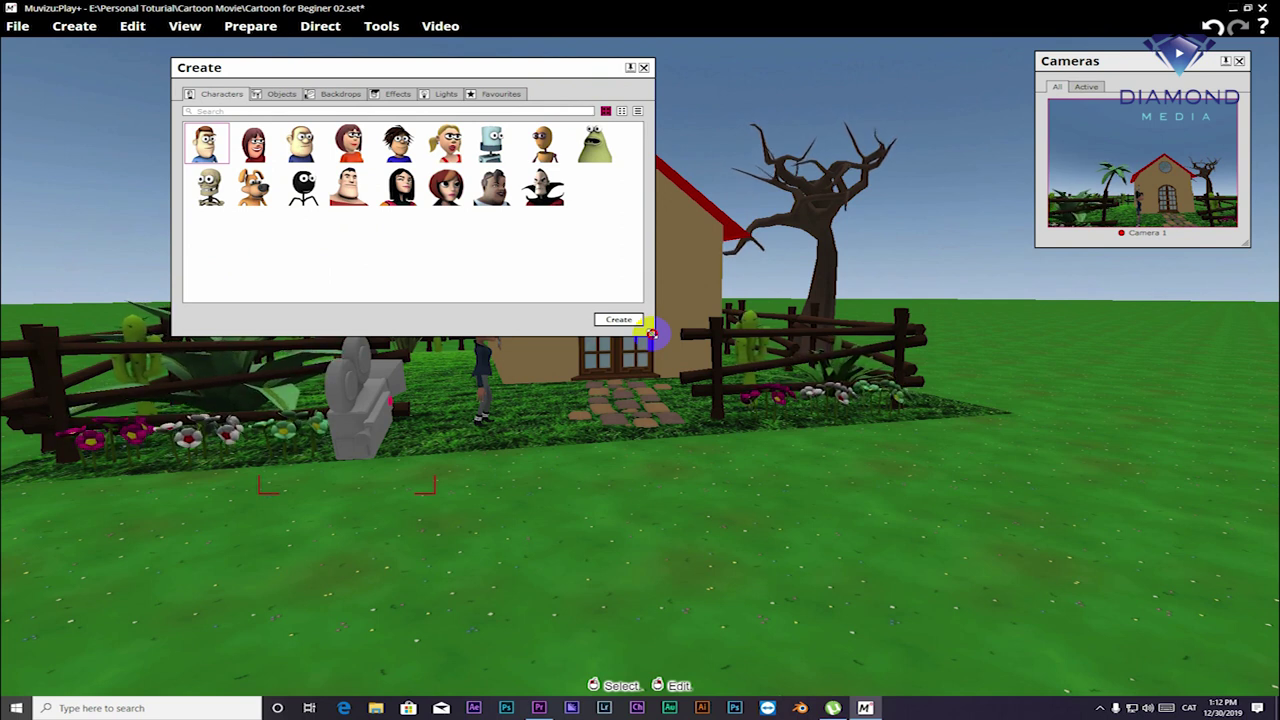
{"action": "left_click_drag", "start_coordinate": [650, 333], "coordinate": [796, 321]}
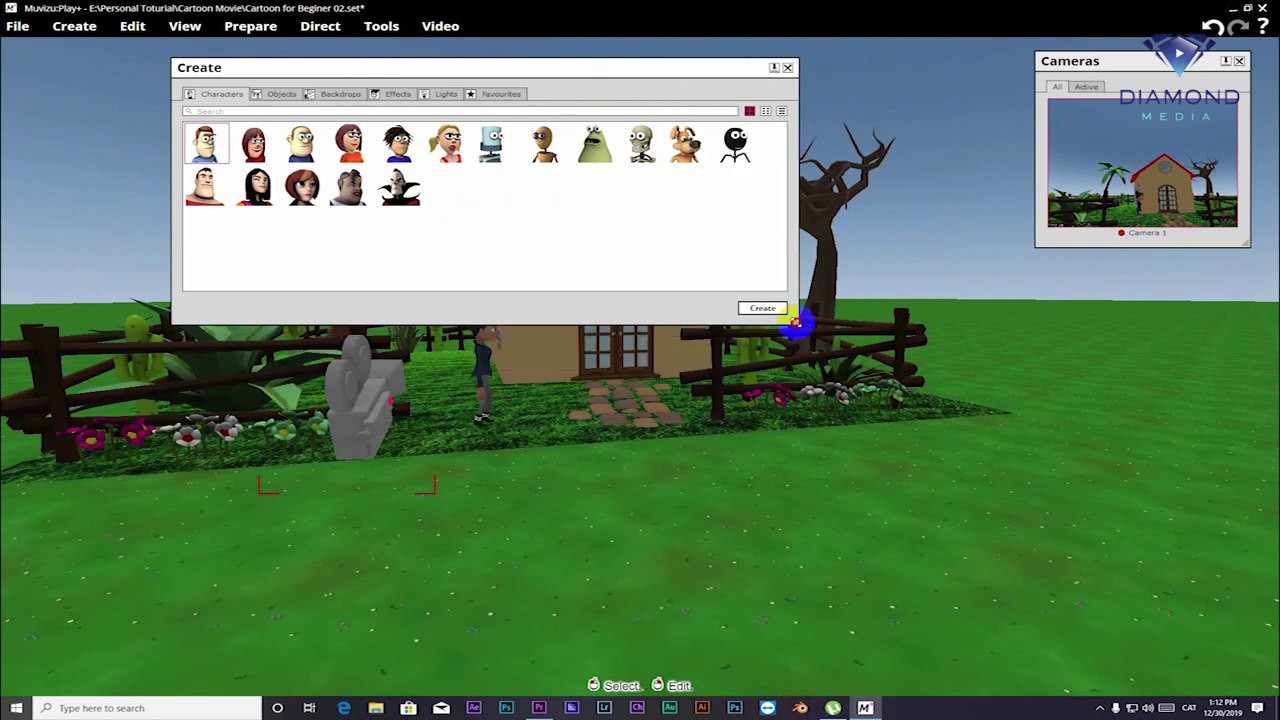
{"action": "left_click_drag", "start_coordinate": [795, 323], "coordinate": [737, 365]}
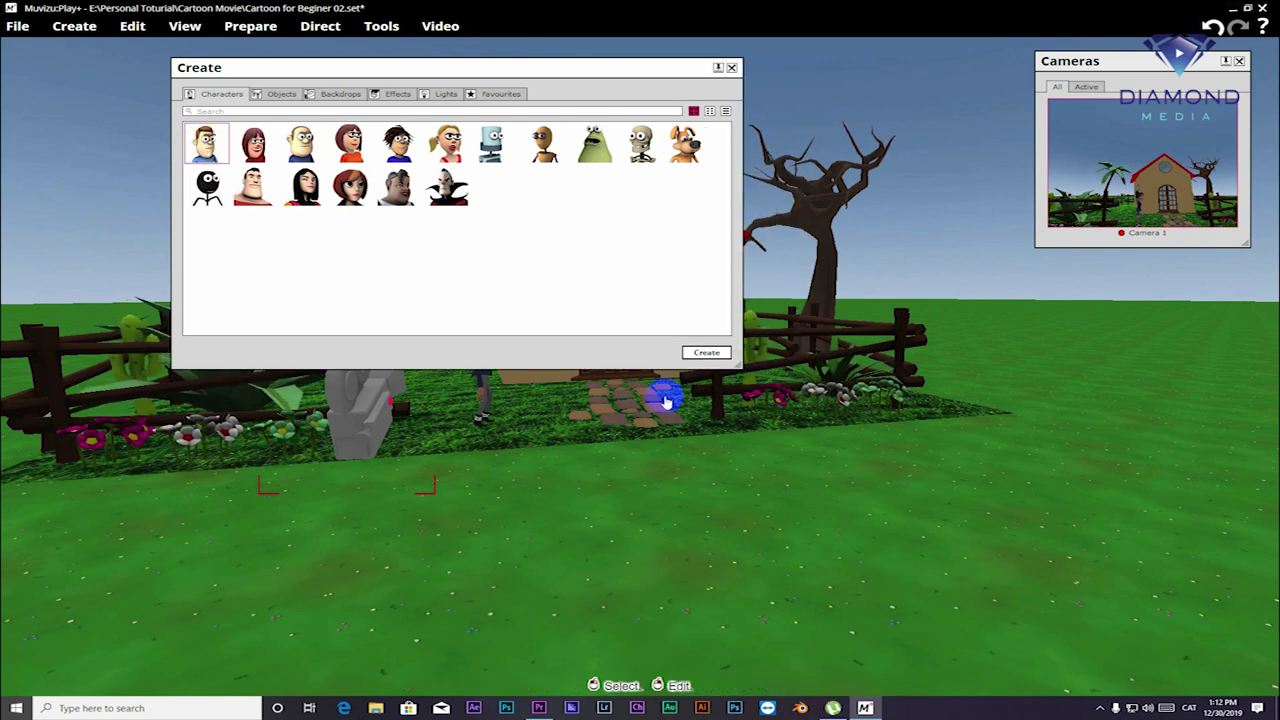
Place the first bald character in grey shirt and blue trousers on the lawn, then close the library.
{"action": "left_click", "coordinate": [706, 352]}
{"action": "left_click", "coordinate": [776, 516]}
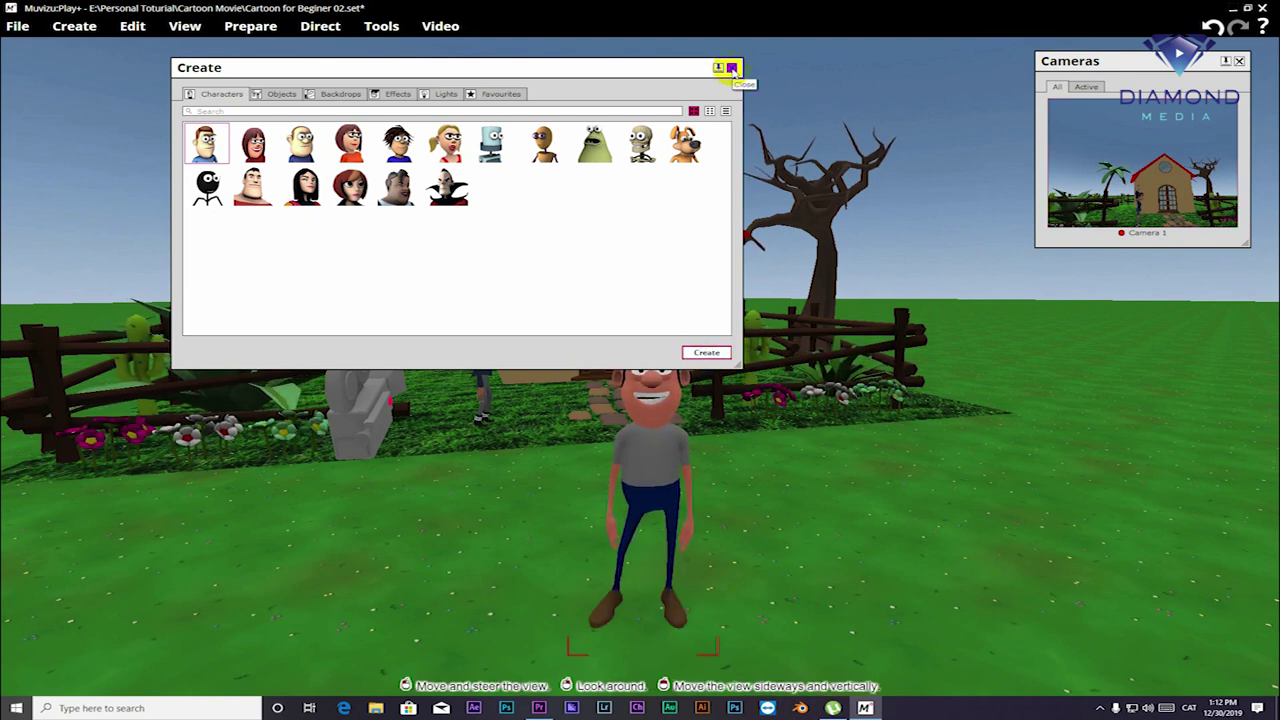
{"action": "left_click", "coordinate": [732, 68]}
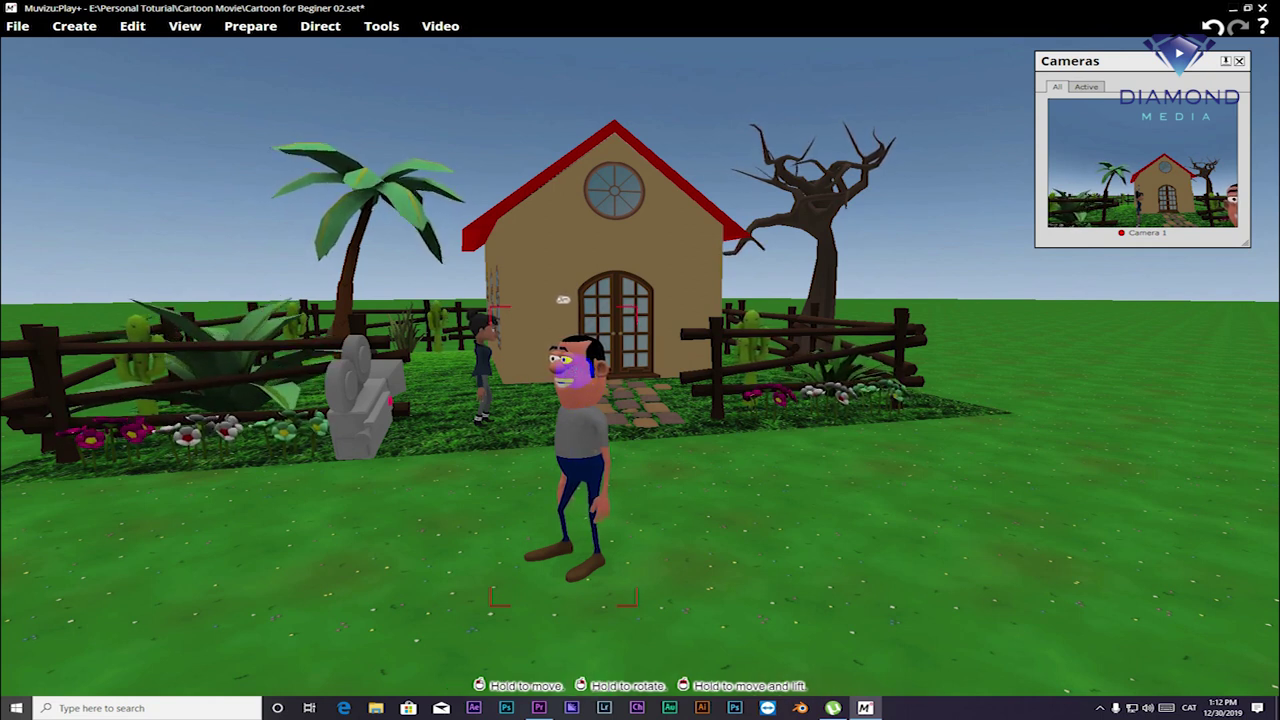
Open the new character Jim's appearance editor on his body settings.
{"action": "right_click", "coordinate": [580, 380]}
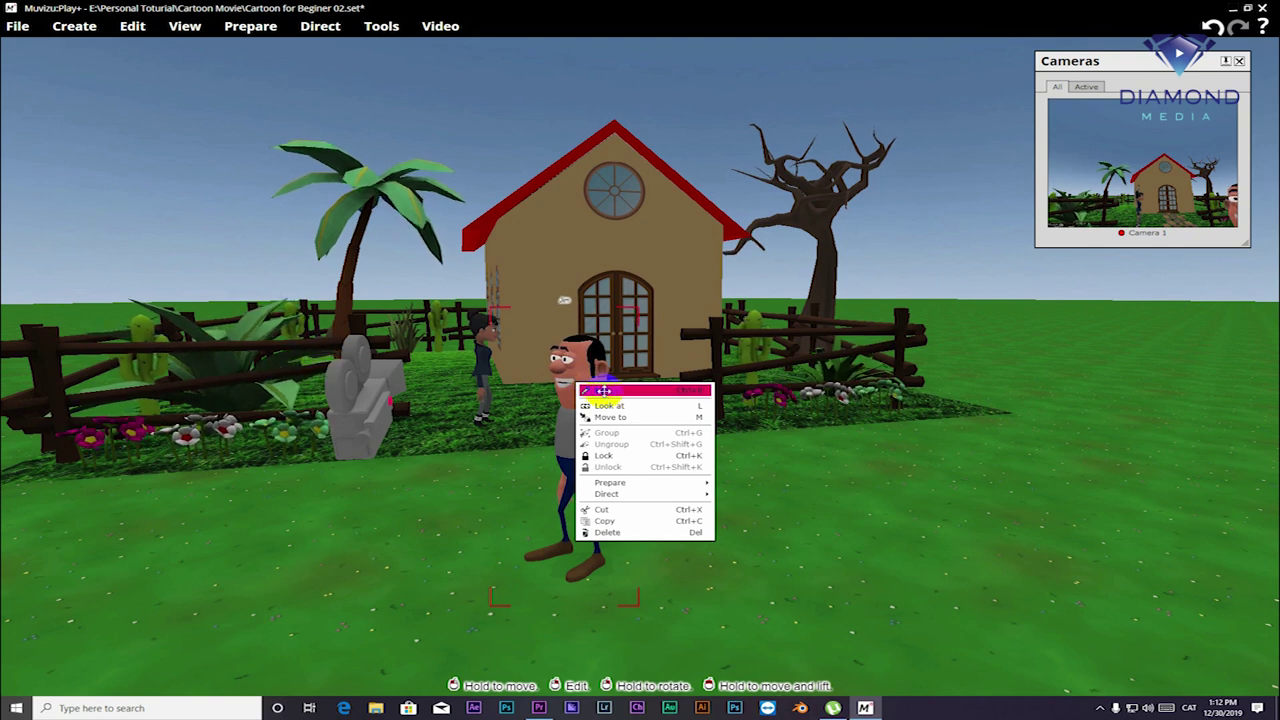
{"action": "left_click", "coordinate": [604, 390]}
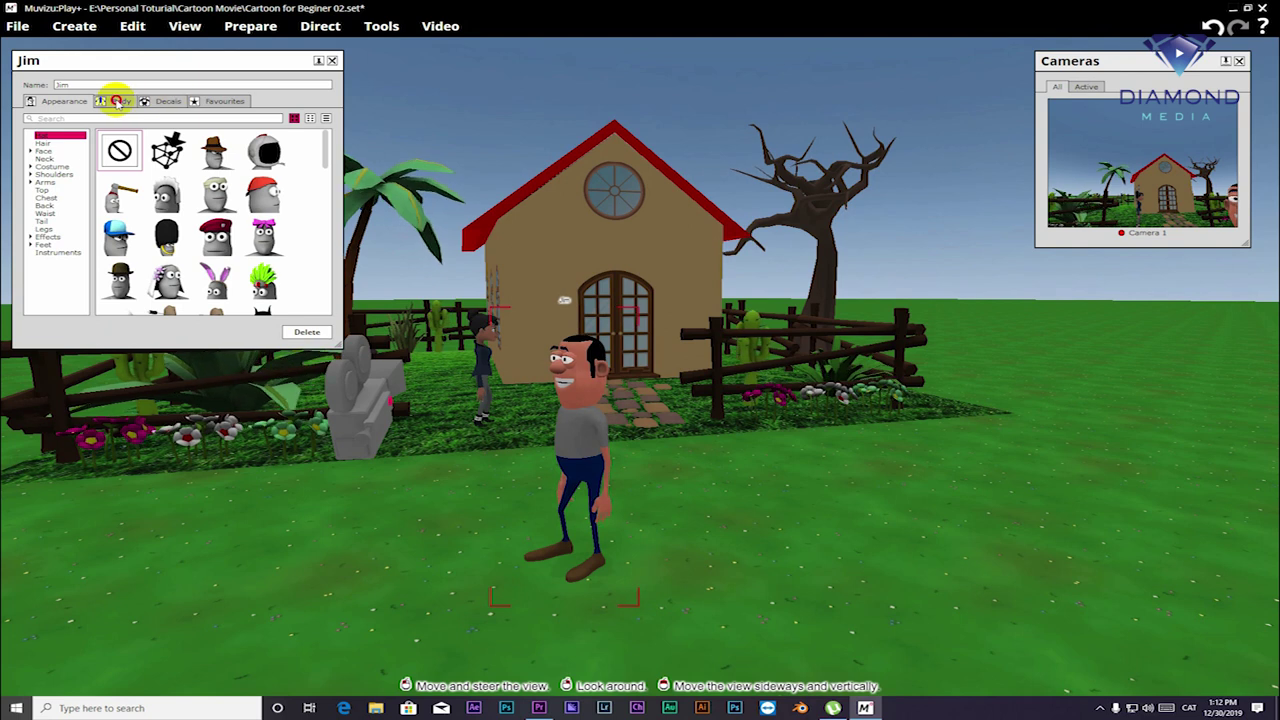
{"action": "left_click", "coordinate": [120, 102]}
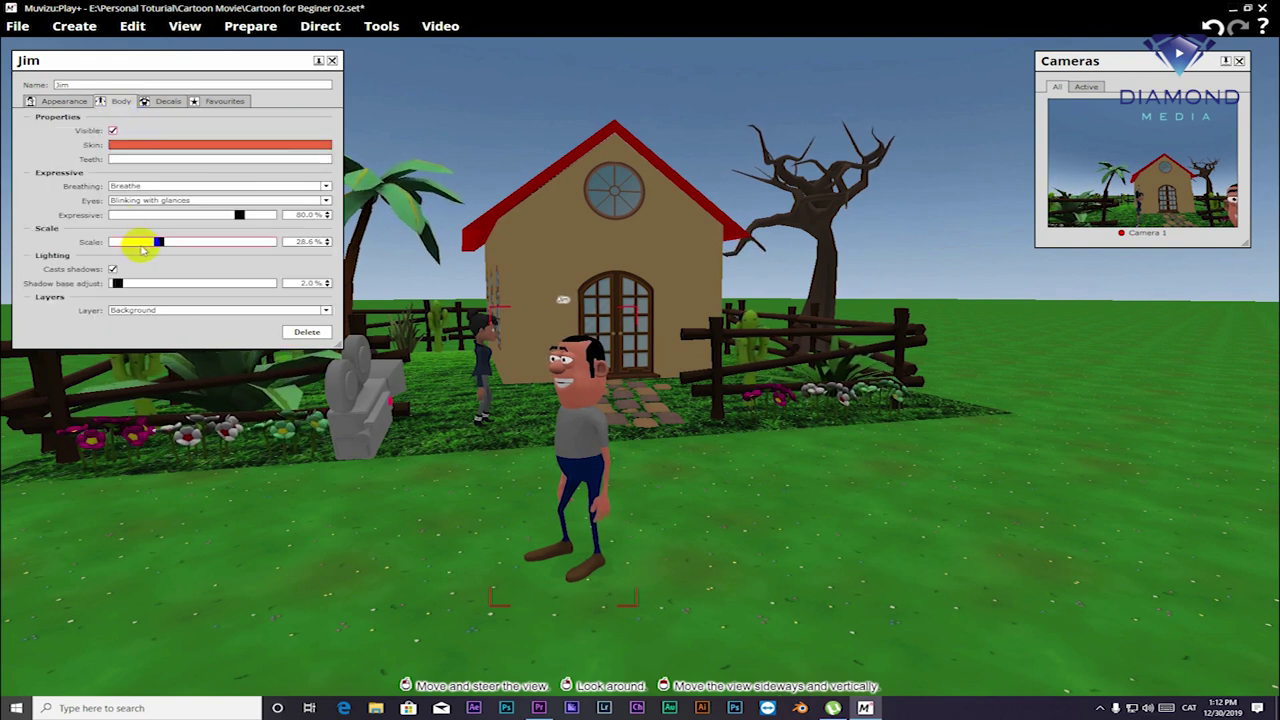
{"action": "mouse_move", "coordinate": [190, 146]}
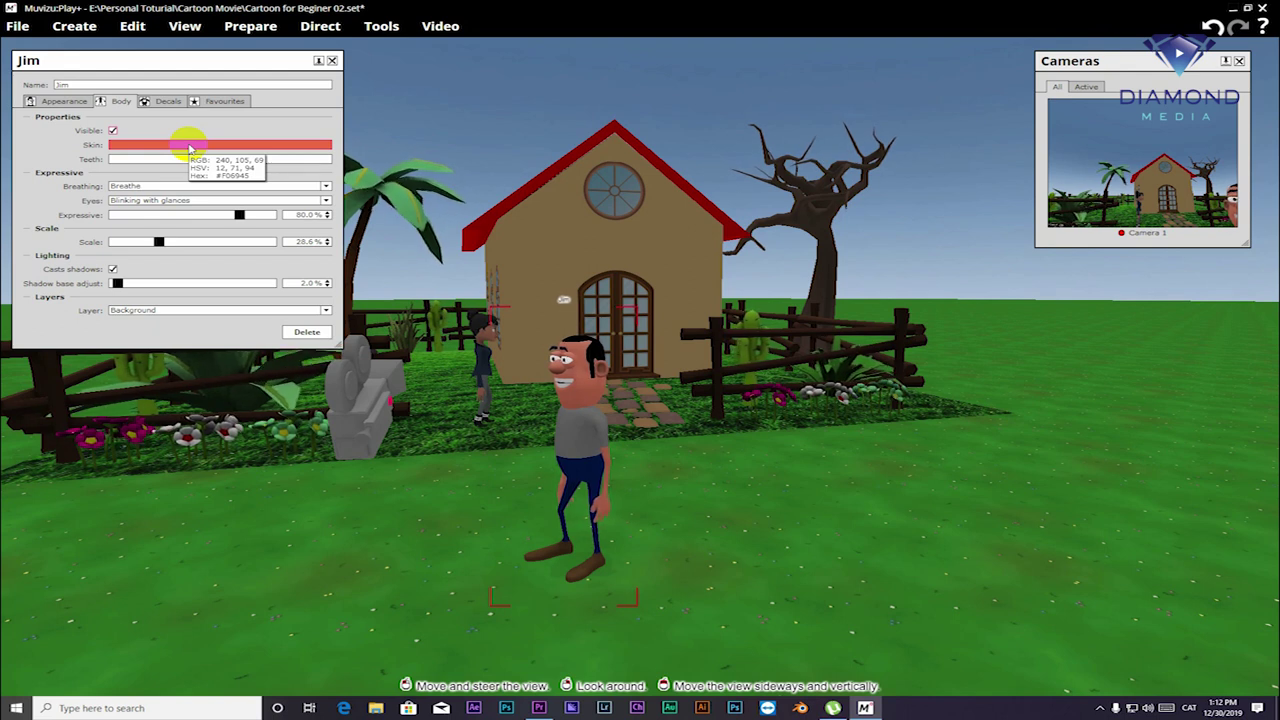
Try several skin colours, settle on orange FF6F38, and scale Jim up larger.
{"action": "left_click", "coordinate": [190, 146]}
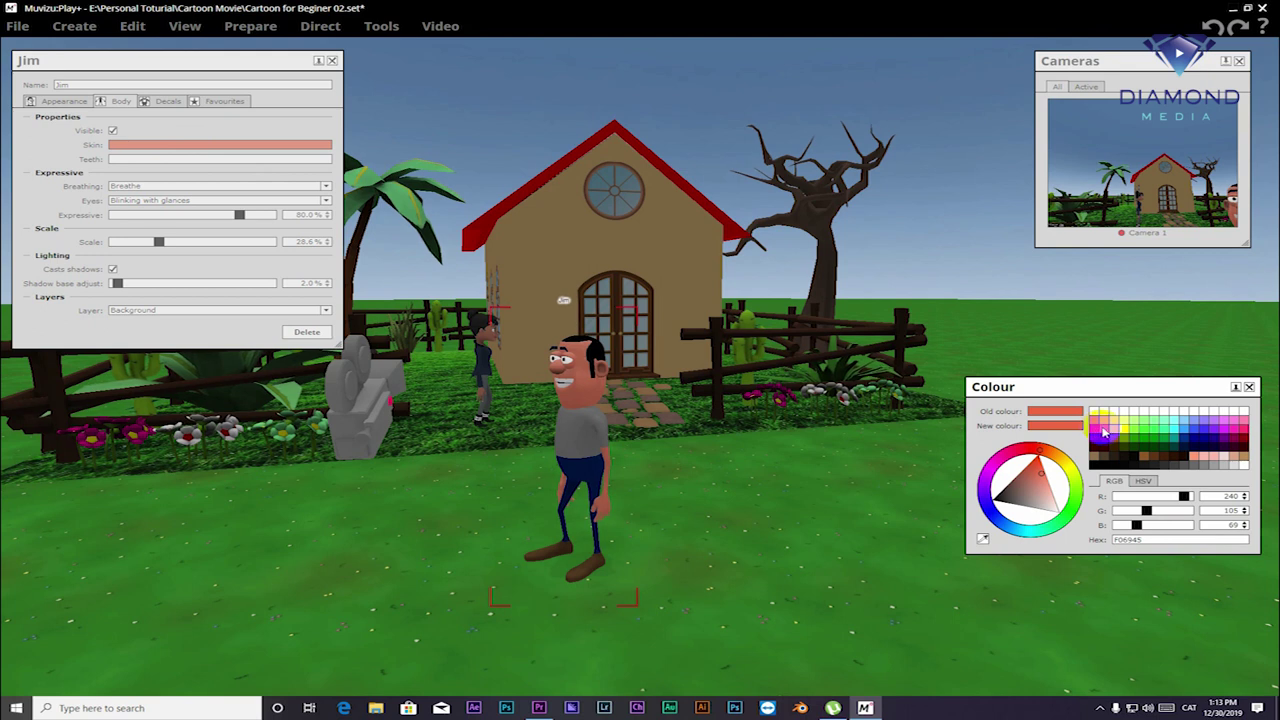
{"action": "left_click", "coordinate": [1102, 434]}
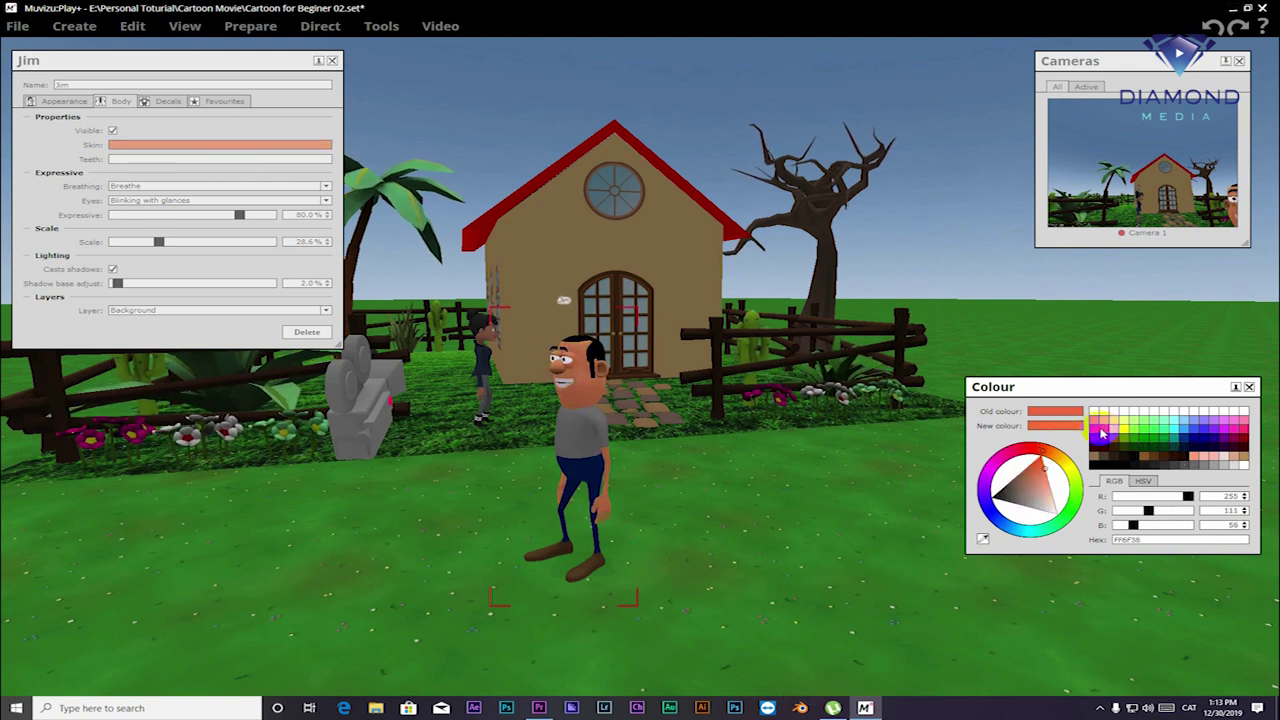
{"action": "left_click", "coordinate": [1175, 445]}
{"action": "left_click", "coordinate": [1205, 437]}
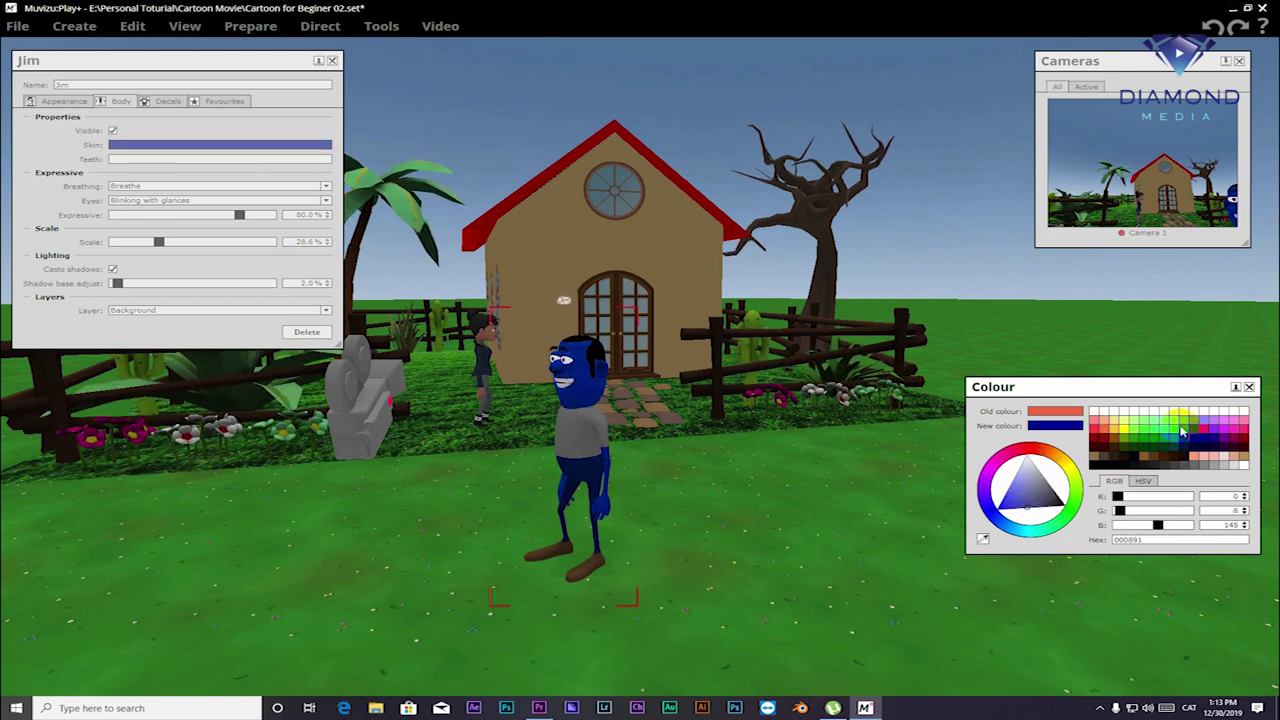
{"action": "left_click", "coordinate": [1183, 432]}
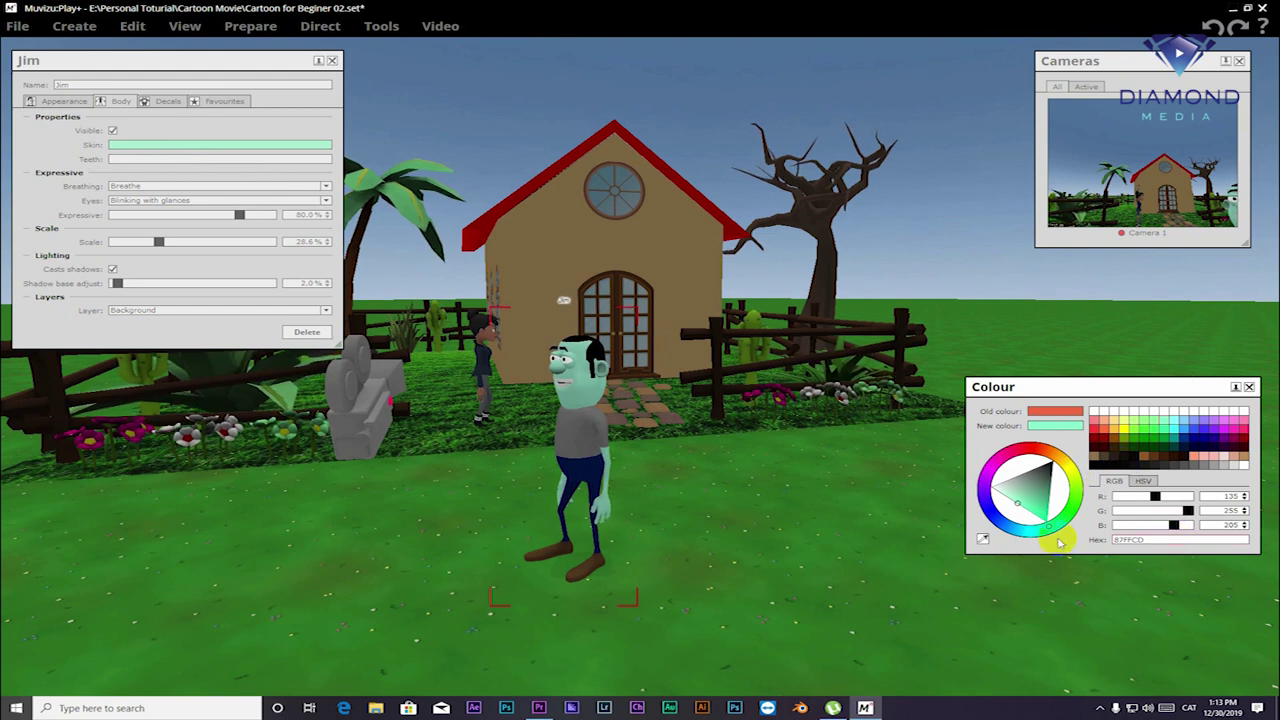
{"action": "left_click", "coordinate": [1105, 427]}
{"action": "left_click", "coordinate": [1100, 424]}
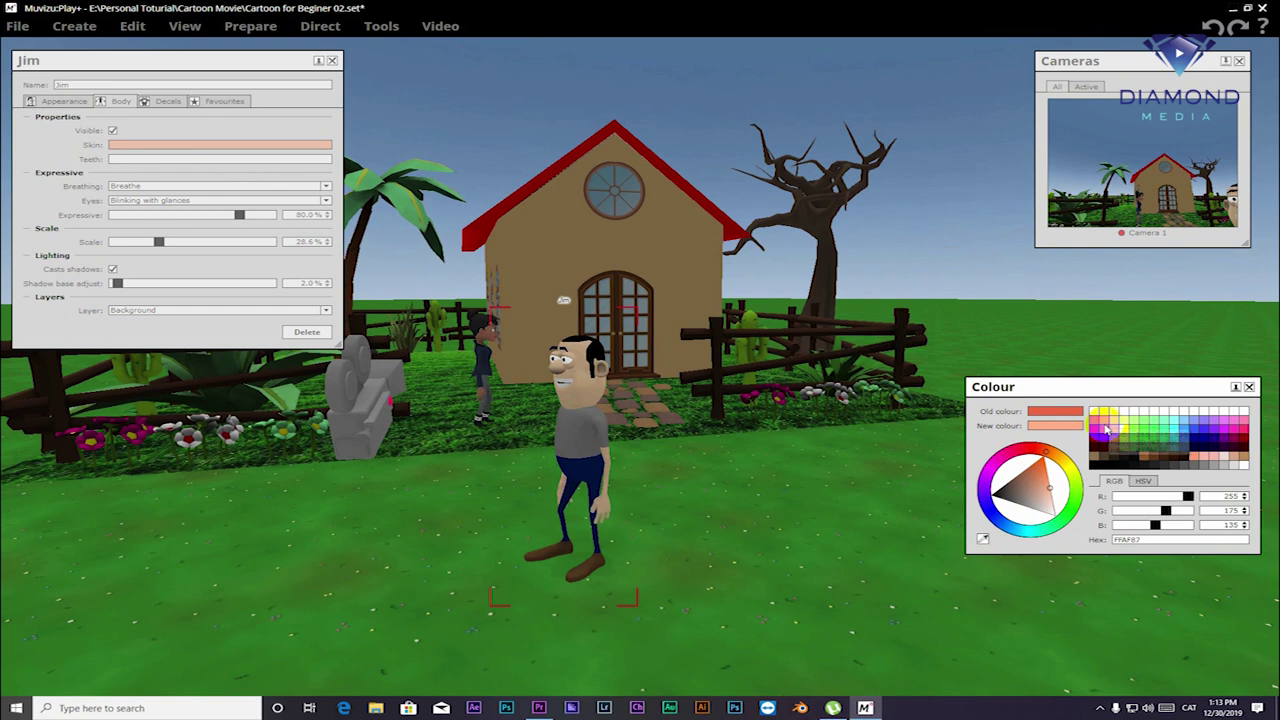
{"action": "left_click", "coordinate": [1098, 426]}
{"action": "left_click", "coordinate": [1250, 387]}
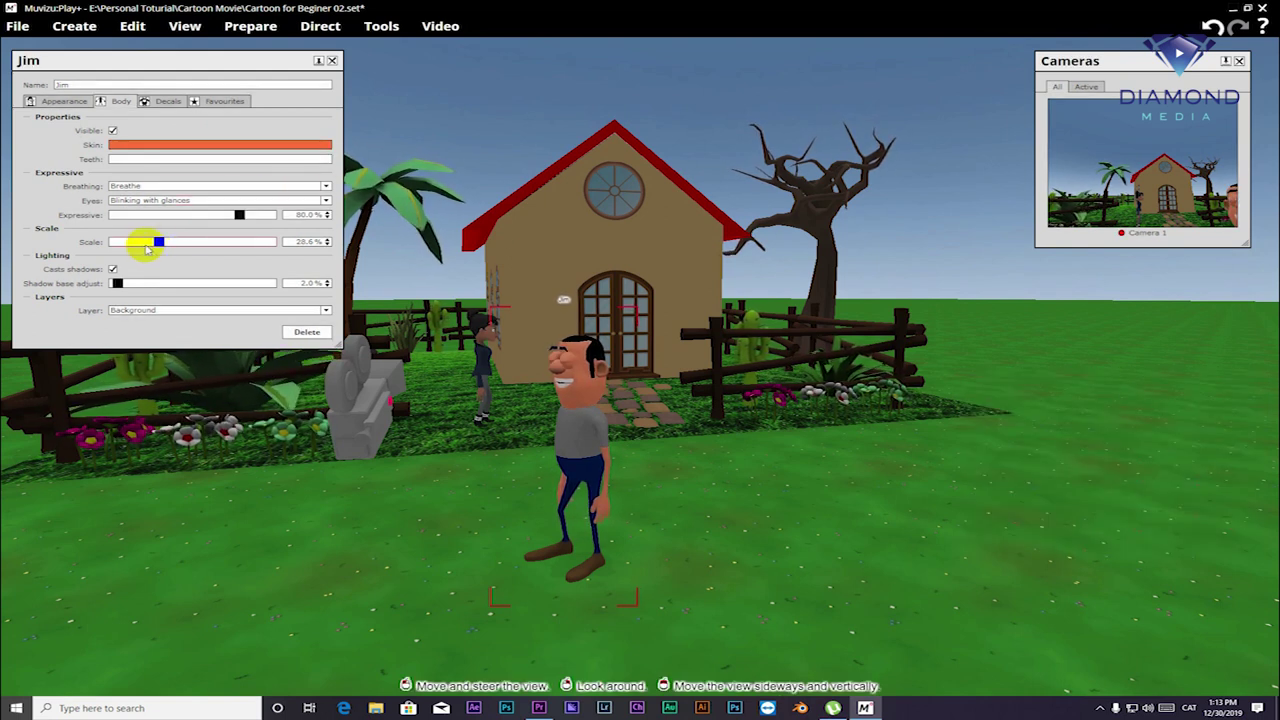
{"action": "mouse_move", "coordinate": [158, 244]}
{"action": "left_mouse_down"}
{"action": "mouse_move", "coordinate": [229, 243]}
{"action": "mouse_move", "coordinate": [166, 243]}
{"action": "mouse_move", "coordinate": [214, 243]}
{"action": "mouse_move", "coordinate": [199, 250]}
{"action": "left_mouse_up"}
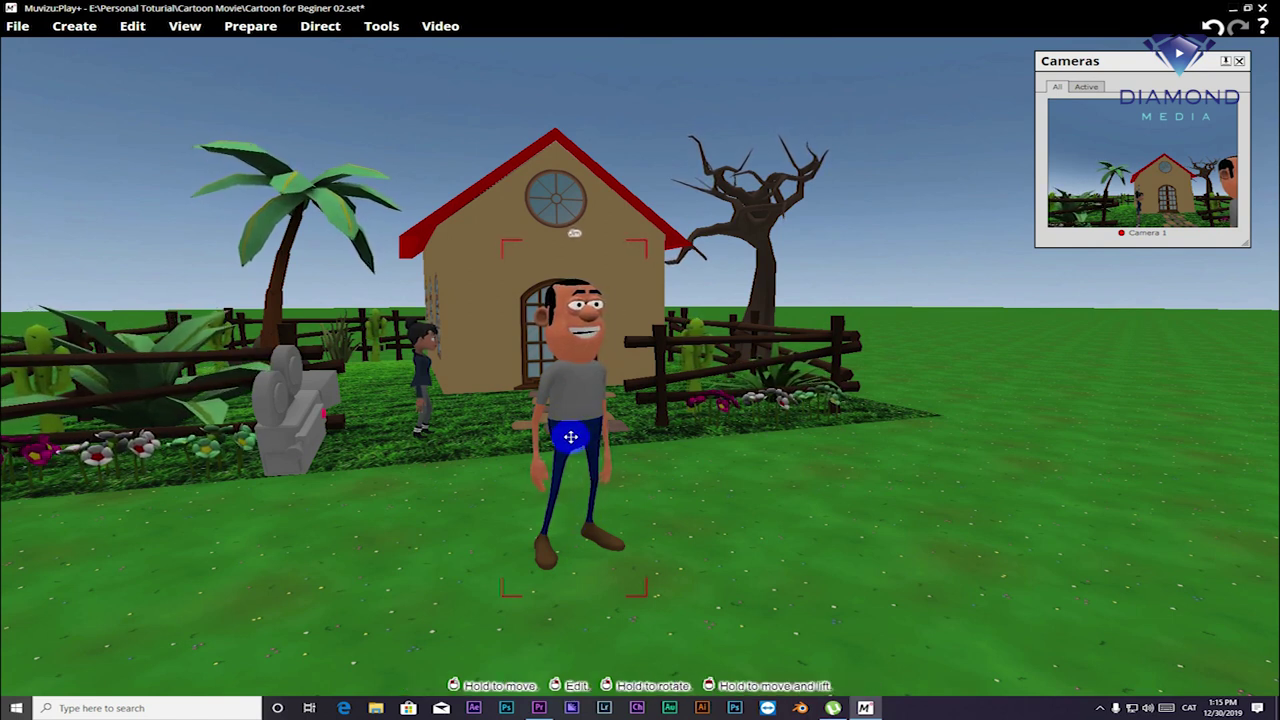
Check Jim's character properties, then open his appearance editor through the right-click Edit action.
{"action": "double_click", "coordinate": [585, 389]}
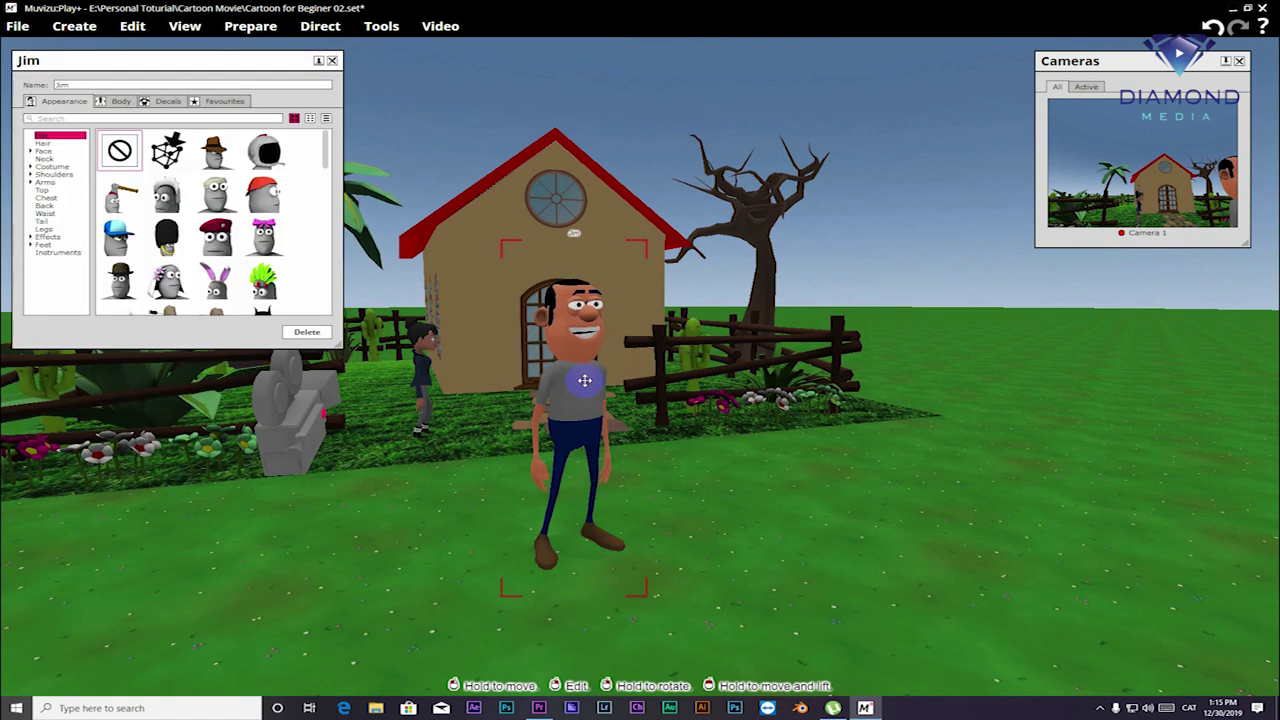
{"action": "left_click", "coordinate": [332, 61]}
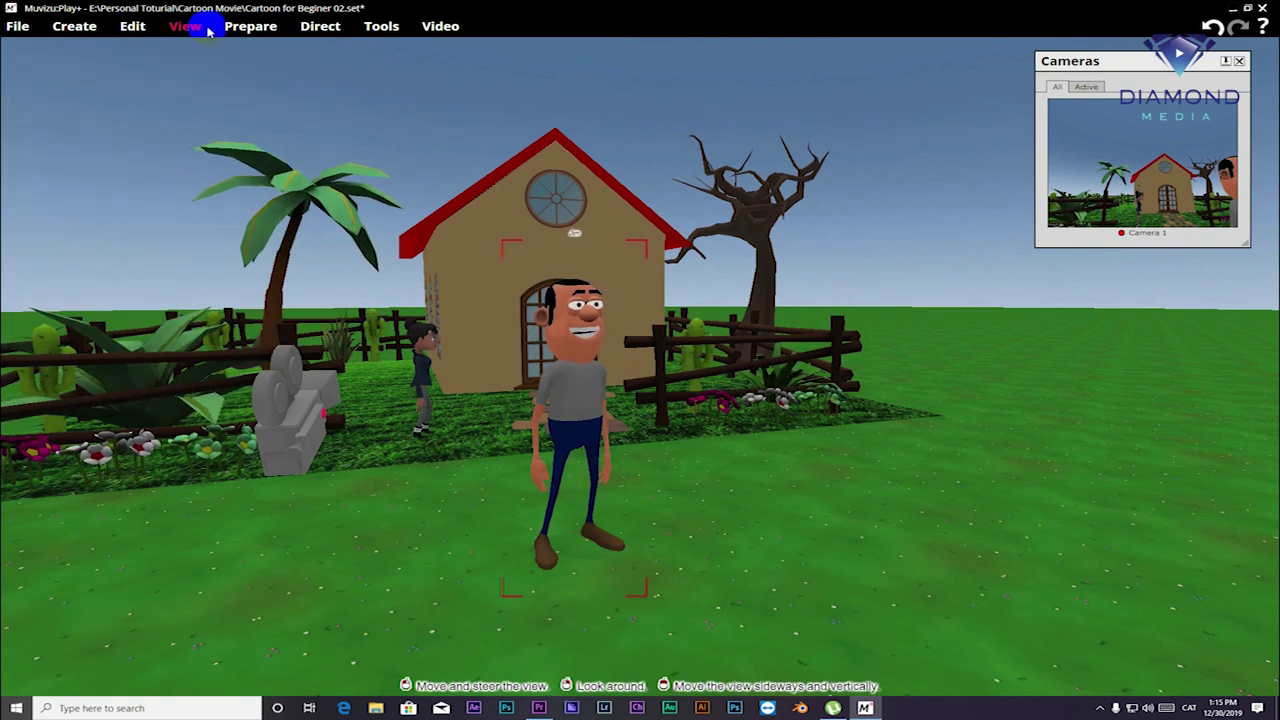
{"action": "right_click", "coordinate": [581, 345]}
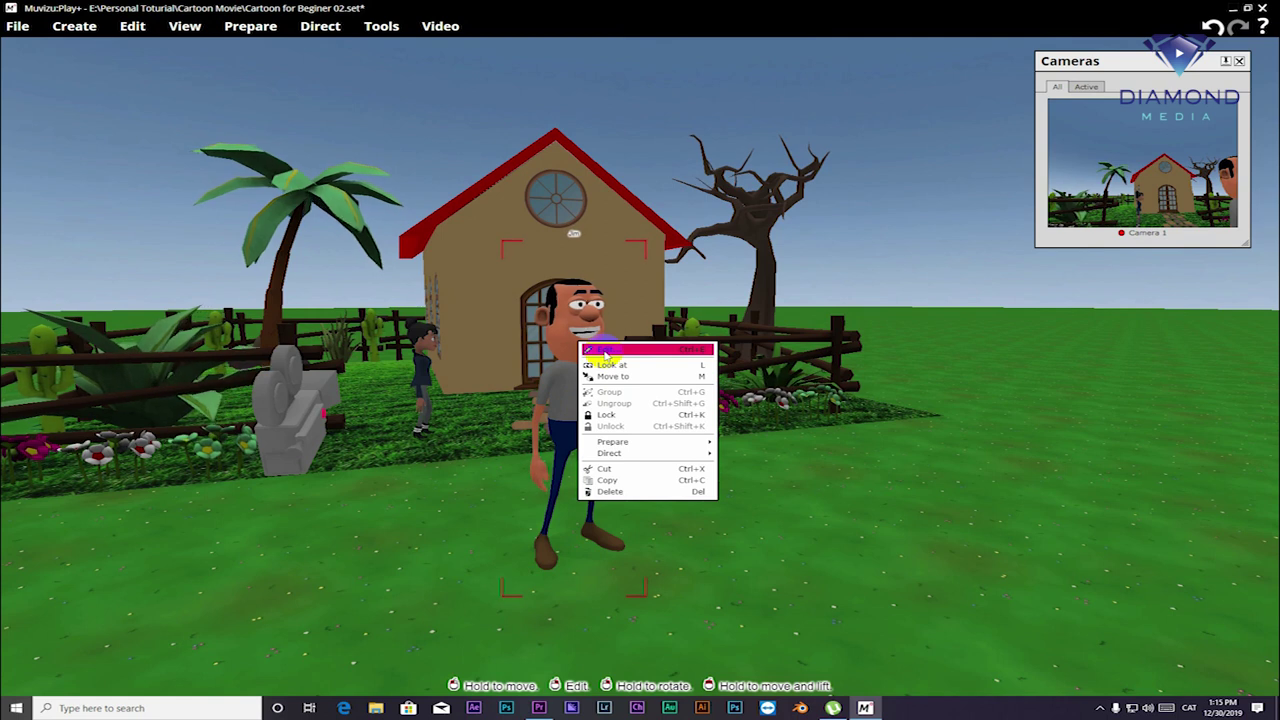
{"action": "left_click", "coordinate": [605, 350]}
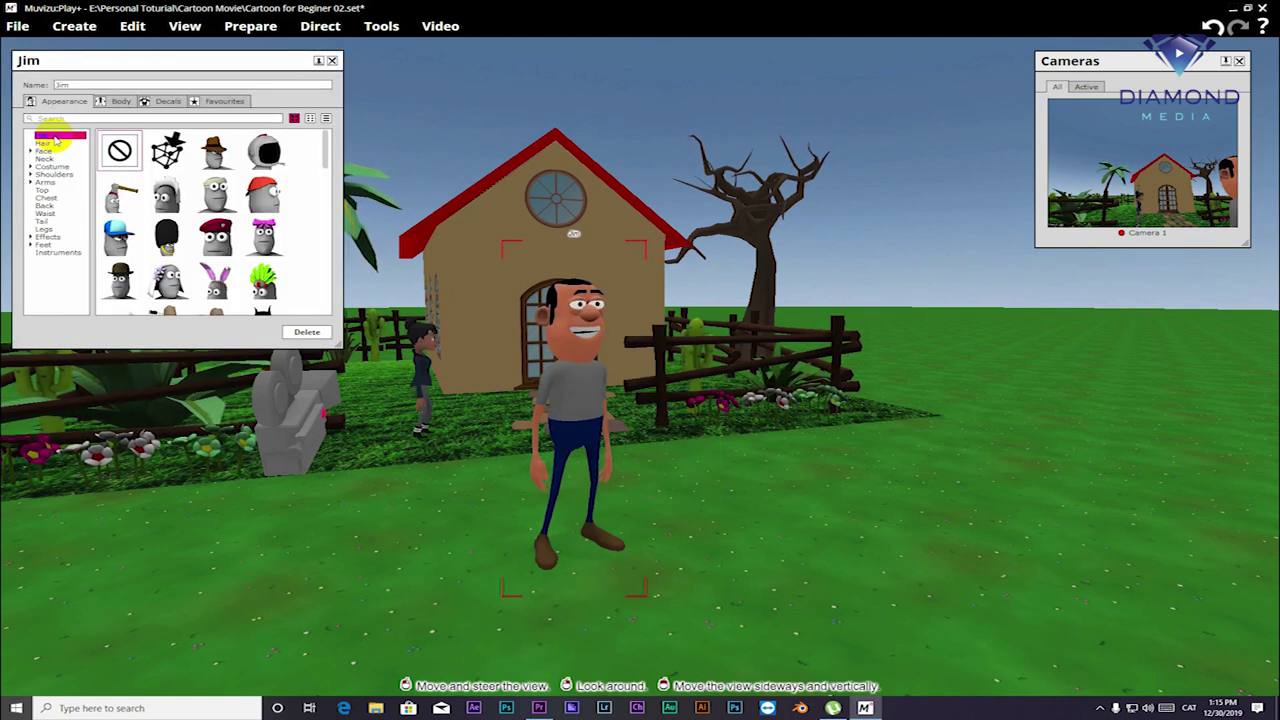
Try the astronaut helmet, adventurer hat, red beret, bridal headdress, bunny ears and green carnival hat on Jim.
{"action": "left_click", "coordinate": [264, 152]}
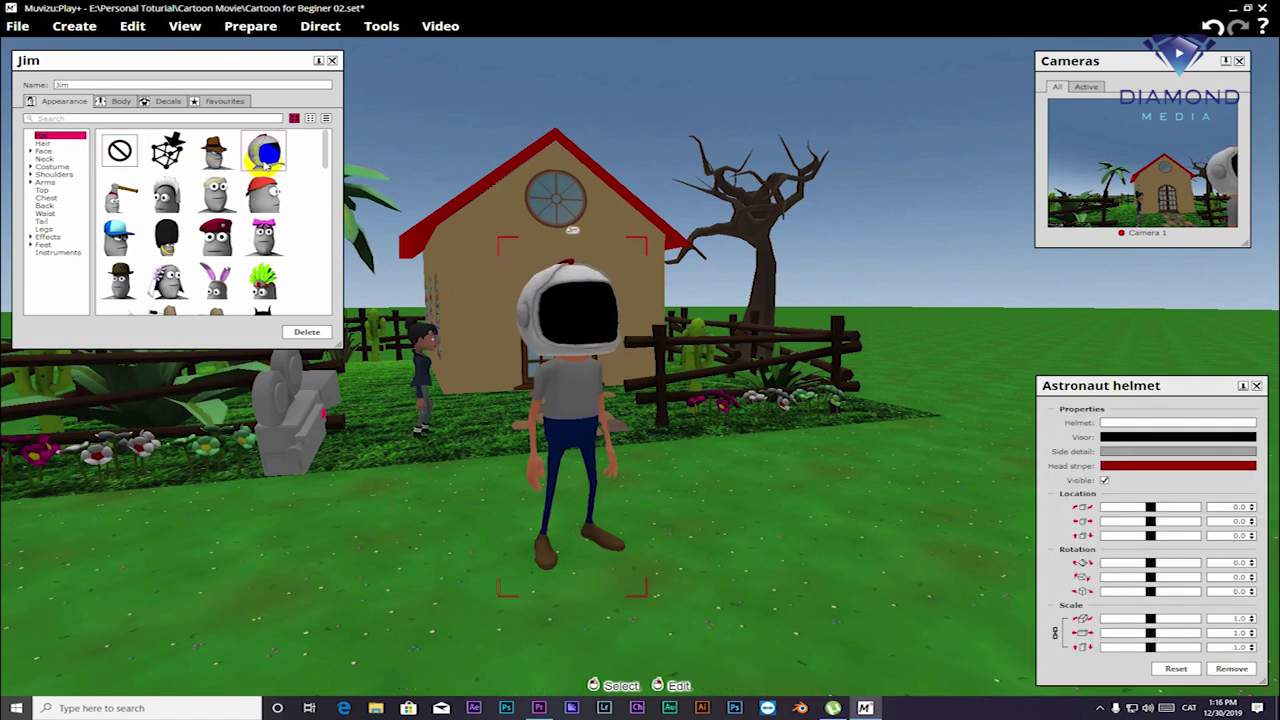
{"action": "left_click", "coordinate": [214, 152]}
{"action": "left_click", "coordinate": [215, 237]}
{"action": "scroll", "coordinate": [262, 240], "scroll_direction": "down", "scroll_amount": 1}
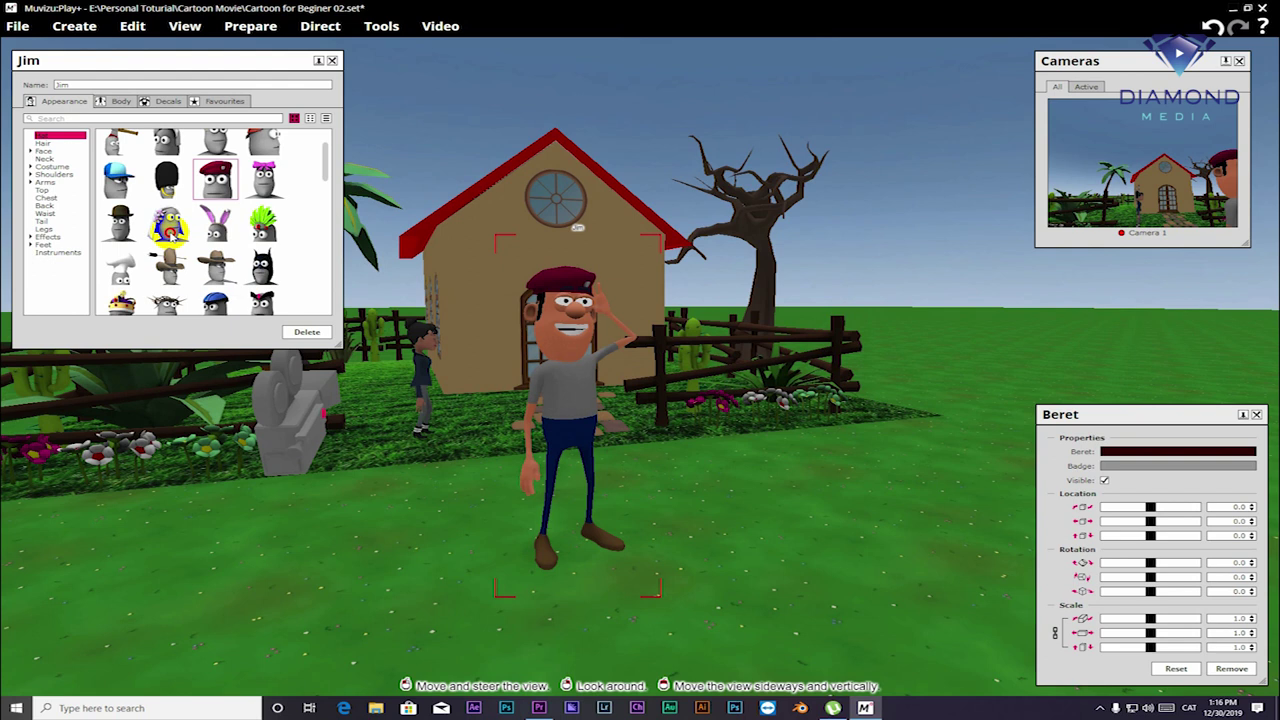
{"action": "left_click", "coordinate": [166, 222]}
{"action": "left_click", "coordinate": [215, 222]}
{"action": "left_click", "coordinate": [262, 222]}
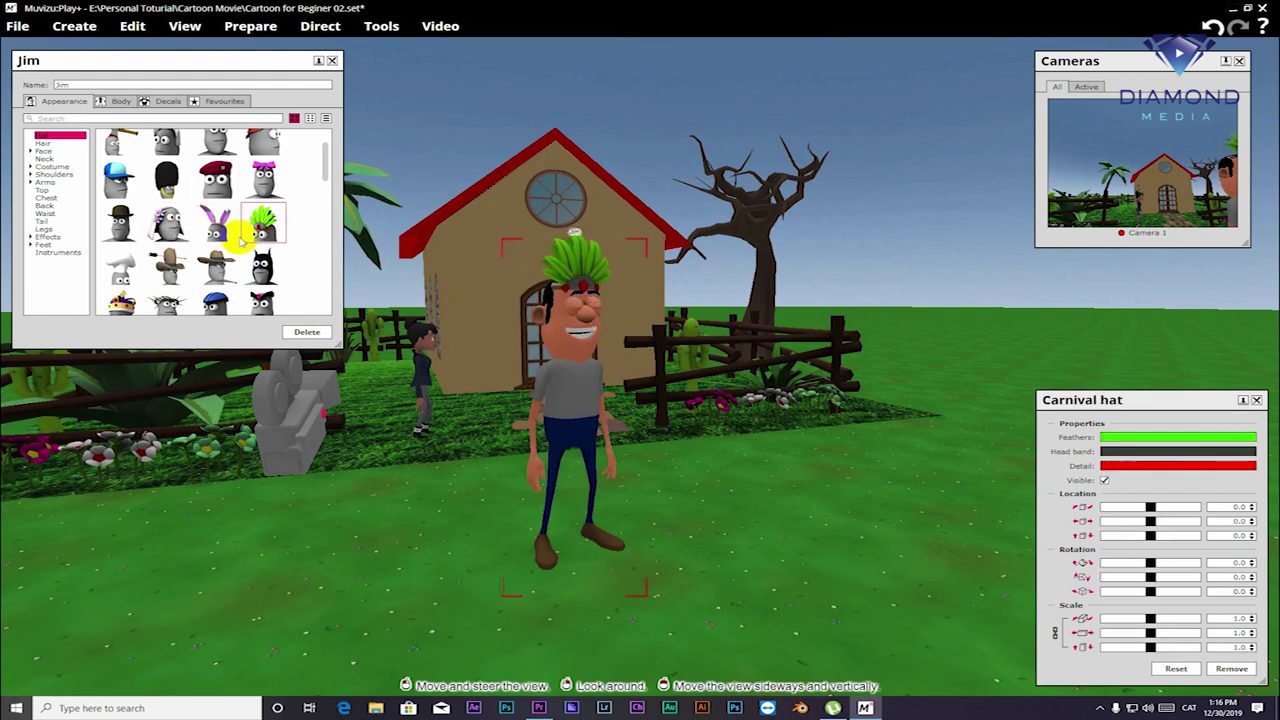
Try the cycle helmet, crown, crown of thorns and red Flash helmet on Jim.
{"action": "scroll", "coordinate": [255, 235], "scroll_direction": "down", "scroll_amount": 1}
{"action": "left_click", "coordinate": [215, 258]}
{"action": "left_click", "coordinate": [130, 252]}
{"action": "left_click", "coordinate": [166, 252]}
{"action": "scroll", "coordinate": [220, 235], "scroll_direction": "down", "scroll_amount": 3}
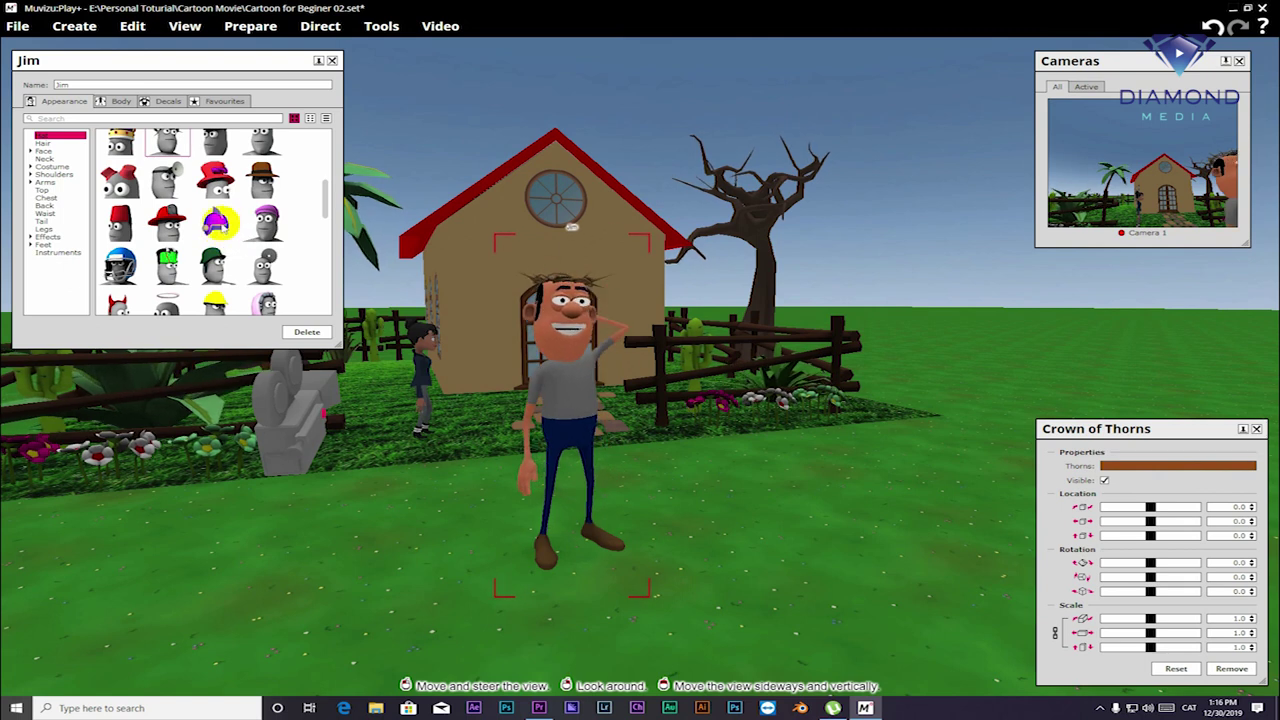
{"action": "left_click", "coordinate": [218, 226]}
{"action": "scroll", "coordinate": [188, 236], "scroll_direction": "down", "scroll_amount": 2}
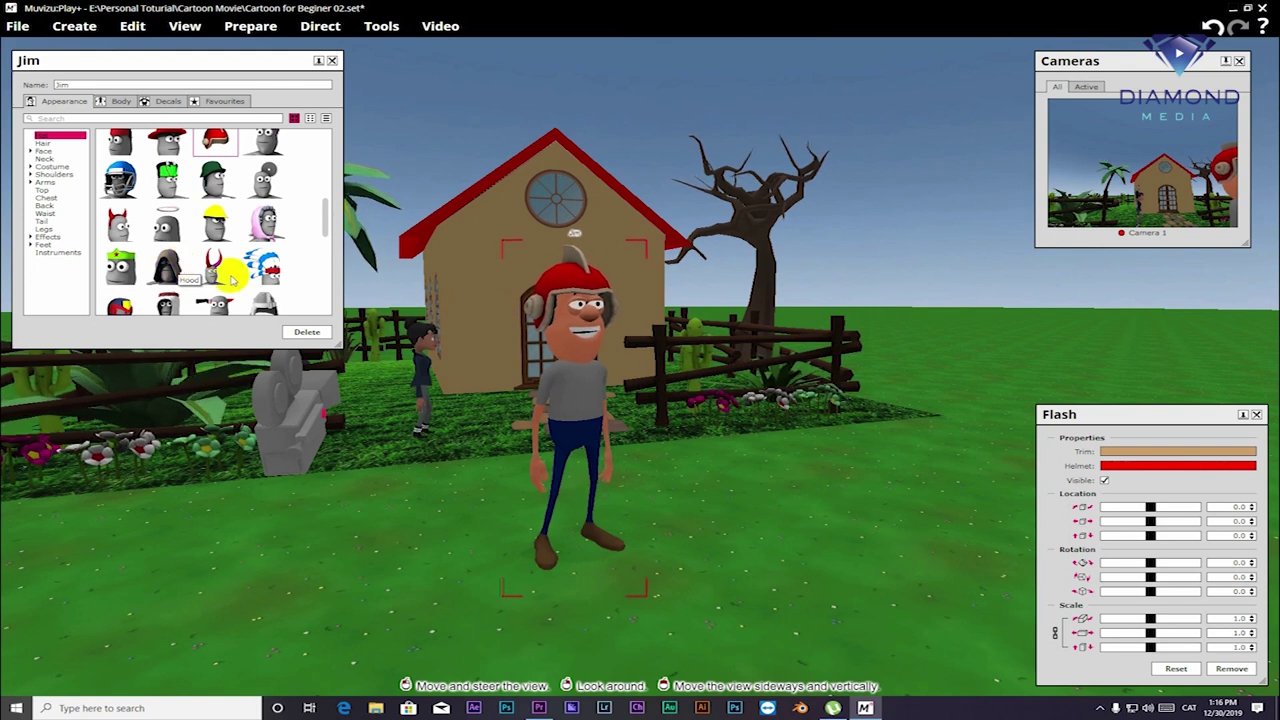
Put the Indian chief headdress on Jim, then shift it sideways and undo the move.
{"action": "left_click", "coordinate": [262, 266]}
{"action": "scroll", "coordinate": [237, 205], "scroll_direction": "down", "scroll_amount": 3}
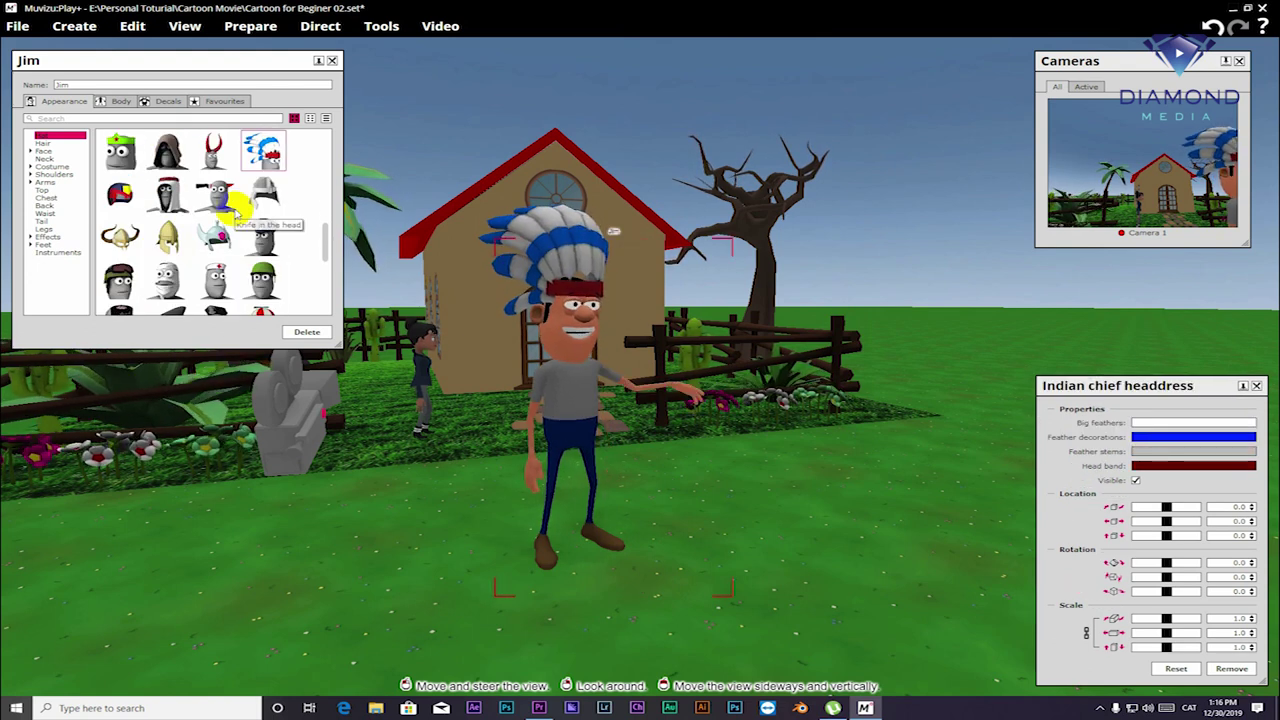
{"action": "scroll", "coordinate": [237, 206], "scroll_direction": "down", "scroll_amount": 2}
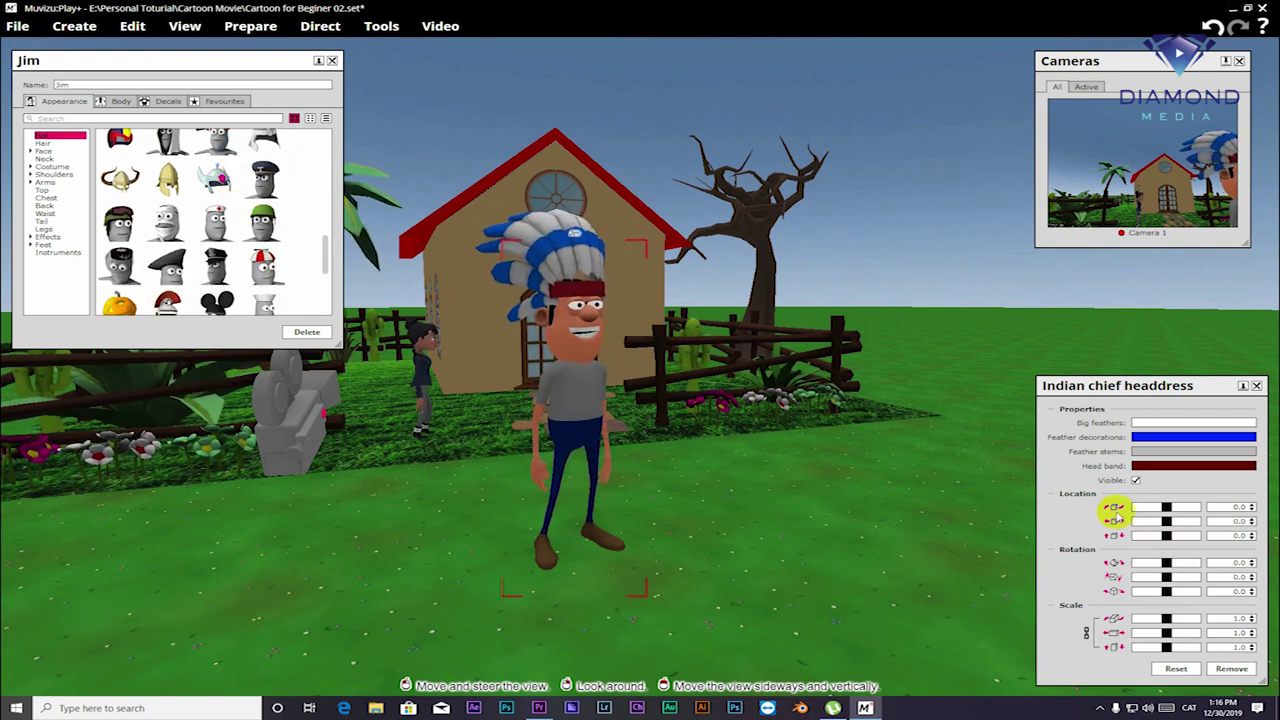
{"action": "left_click_drag", "start_coordinate": [1166, 507], "coordinate": [1178, 507]}
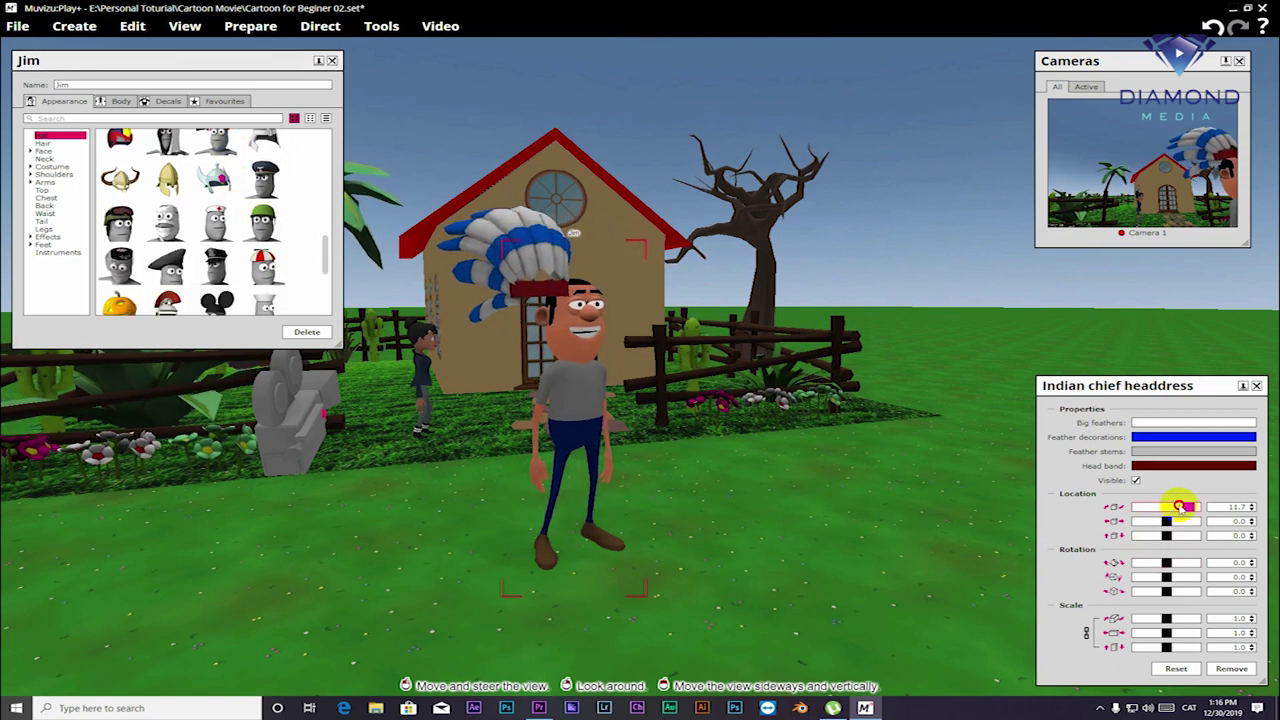
{"action": "key", "text": "ctrl+z"}
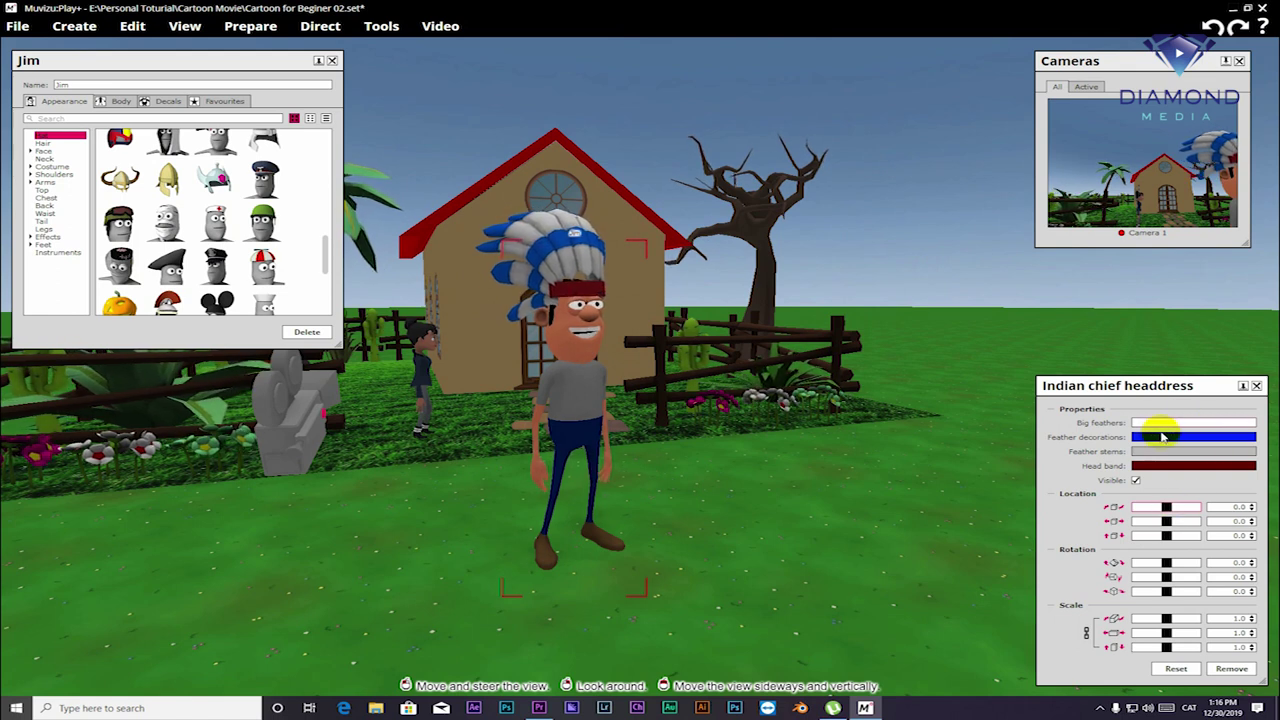
Try a police hat on Jim, then set his hat back to None.
{"action": "left_click", "coordinate": [222, 262]}
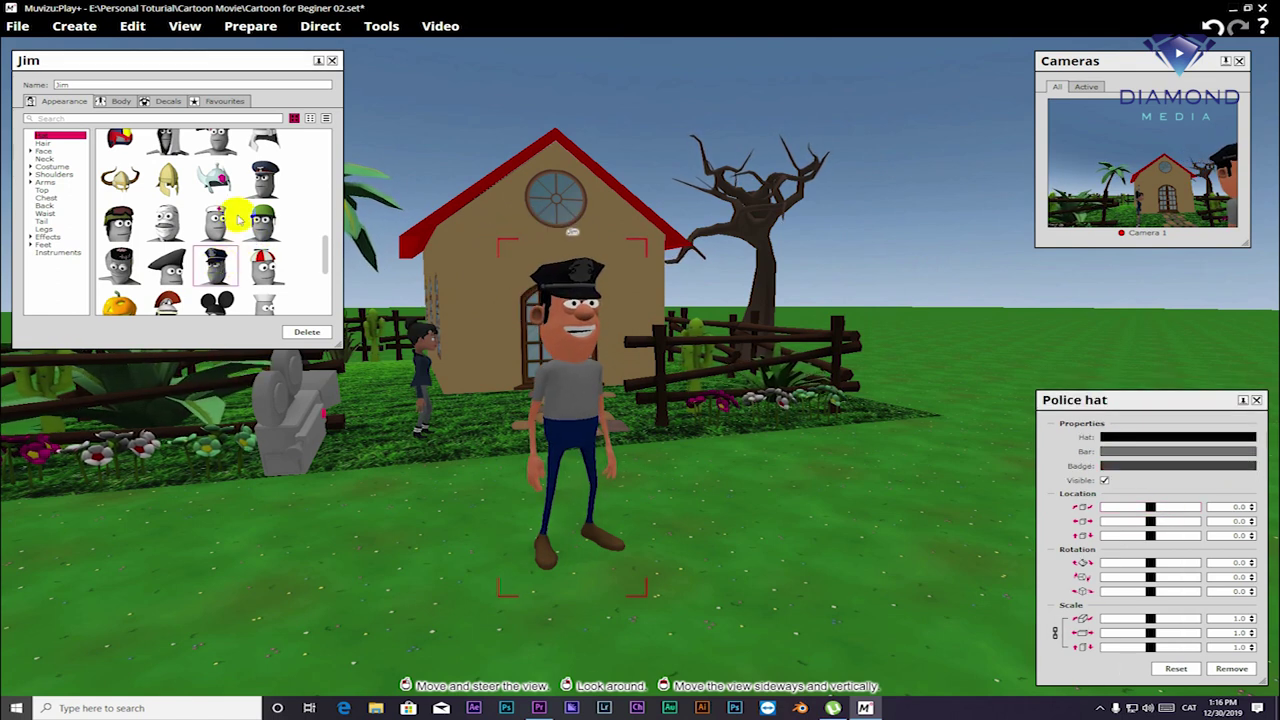
{"action": "scroll", "coordinate": [224, 215], "scroll_direction": "down", "scroll_amount": 5}
{"action": "scroll", "coordinate": [236, 228], "scroll_direction": "up", "scroll_amount": 2}
{"action": "scroll", "coordinate": [235, 228], "scroll_direction": "up", "scroll_amount": 2}
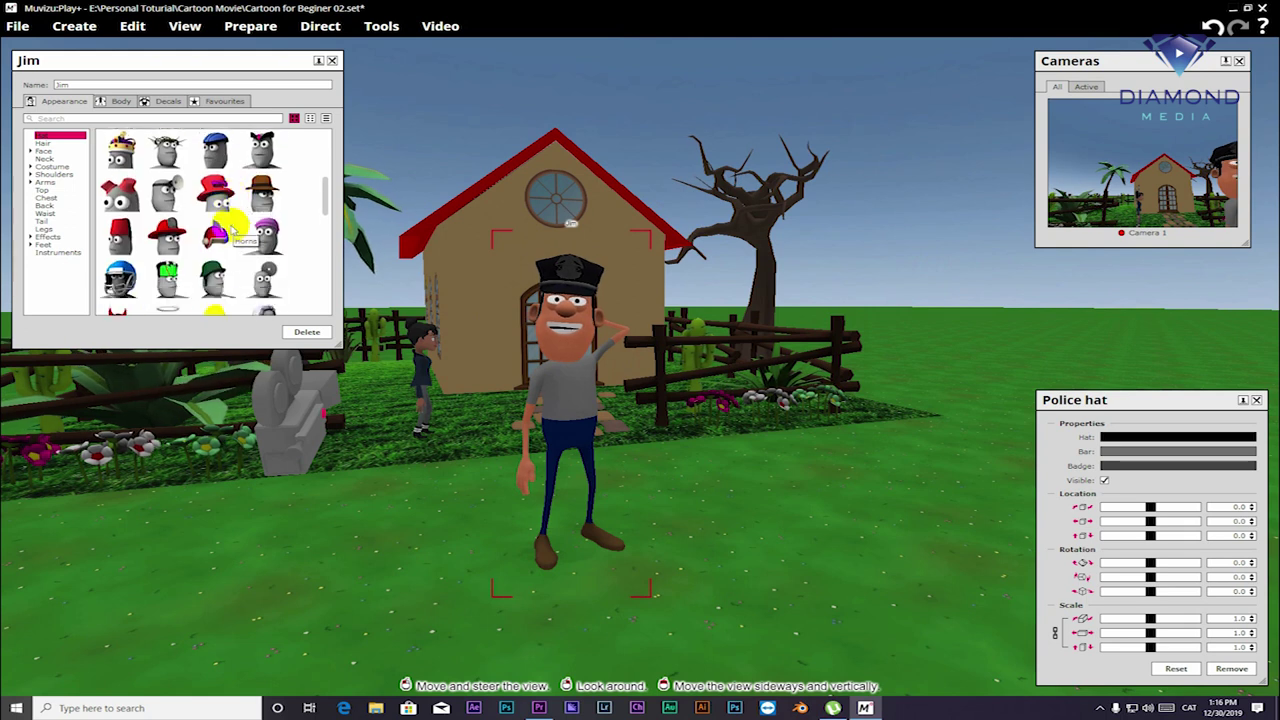
{"action": "scroll", "coordinate": [234, 229], "scroll_direction": "up", "scroll_amount": 2}
{"action": "scroll", "coordinate": [232, 230], "scroll_direction": "up", "scroll_amount": 2}
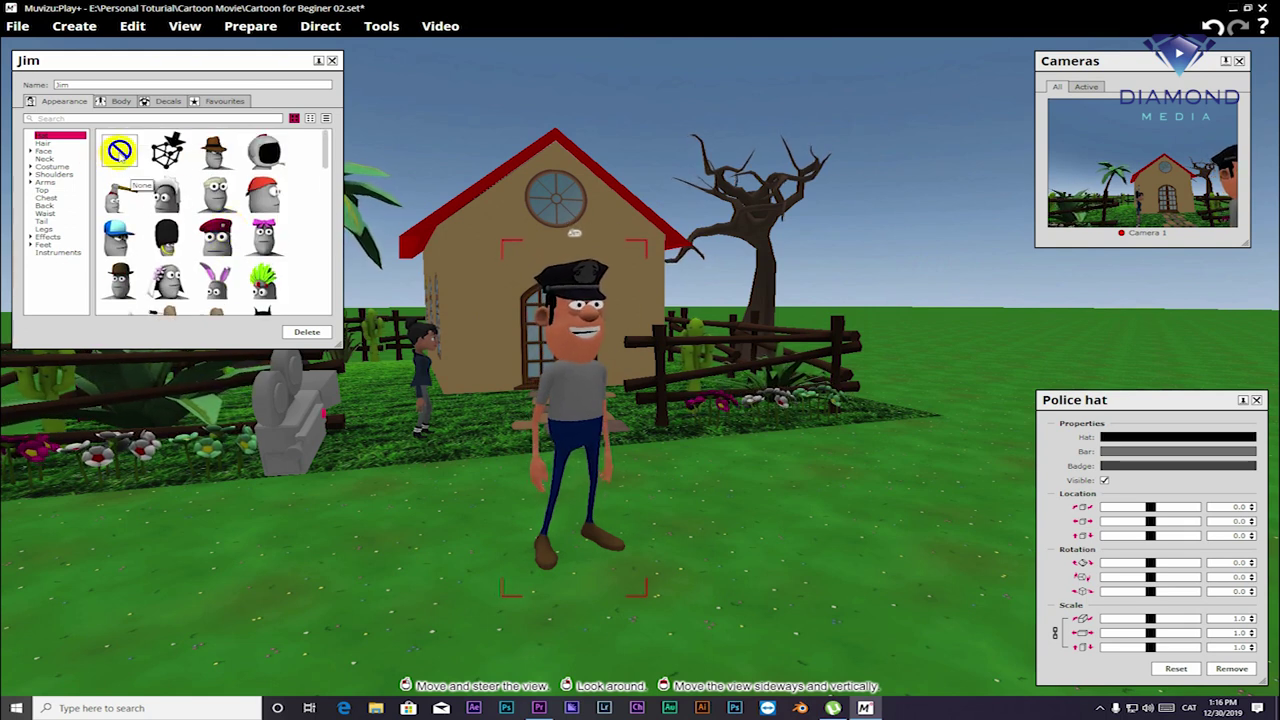
{"action": "left_click", "coordinate": [119, 152]}
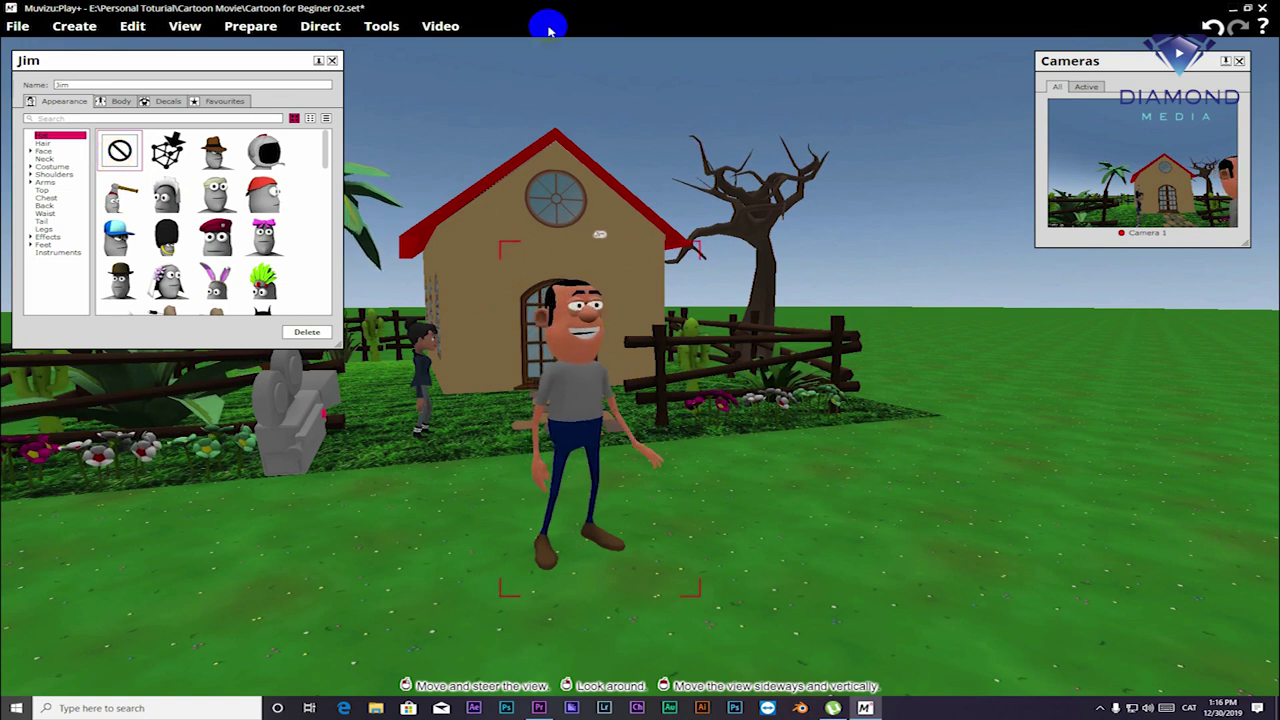
Try bowl cut, Afro, Bald on top and comb over hairstyles on Jim.
{"action": "left_click", "coordinate": [52, 143]}
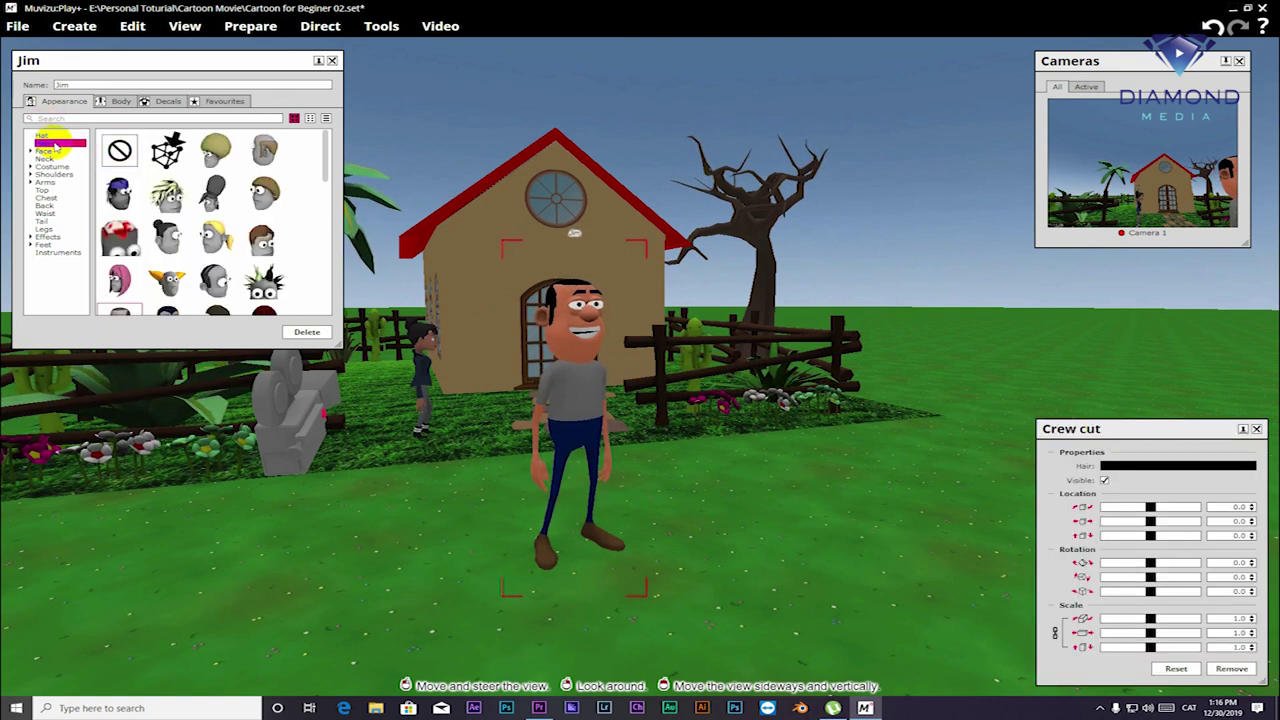
{"action": "left_click", "coordinate": [262, 192]}
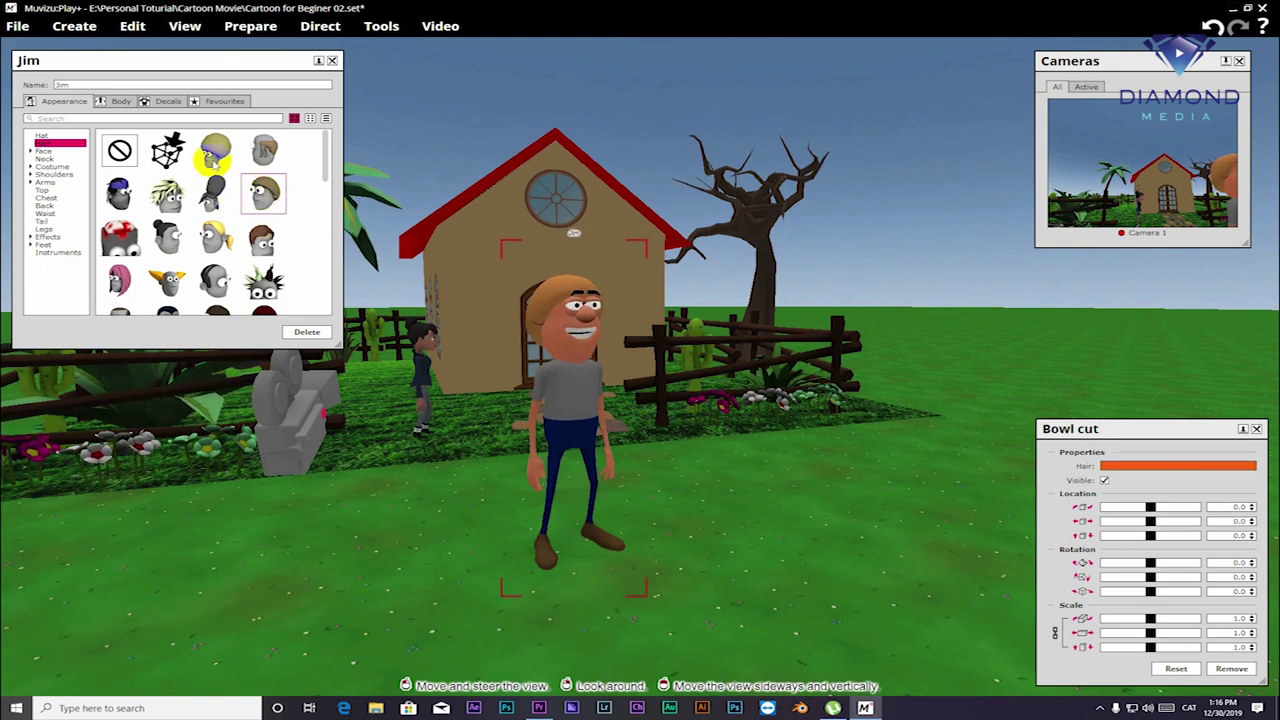
{"action": "left_click", "coordinate": [215, 150]}
{"action": "left_click", "coordinate": [266, 152]}
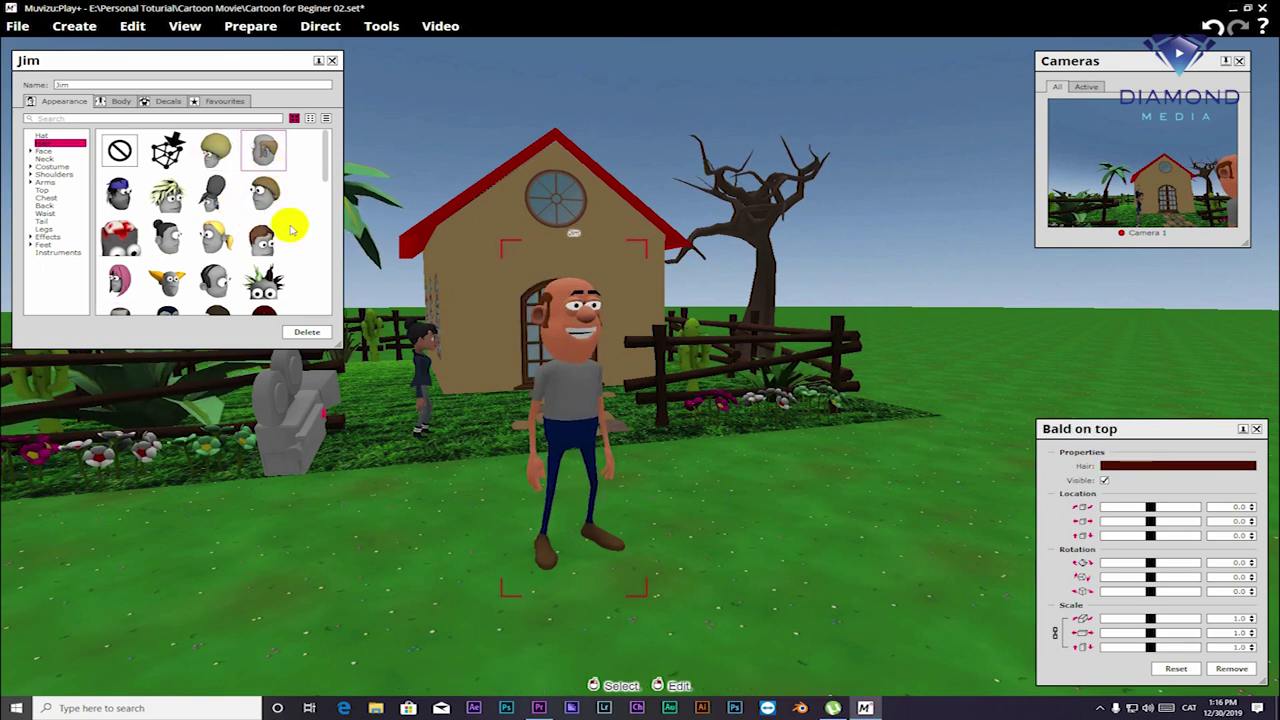
{"action": "left_click", "coordinate": [218, 281]}
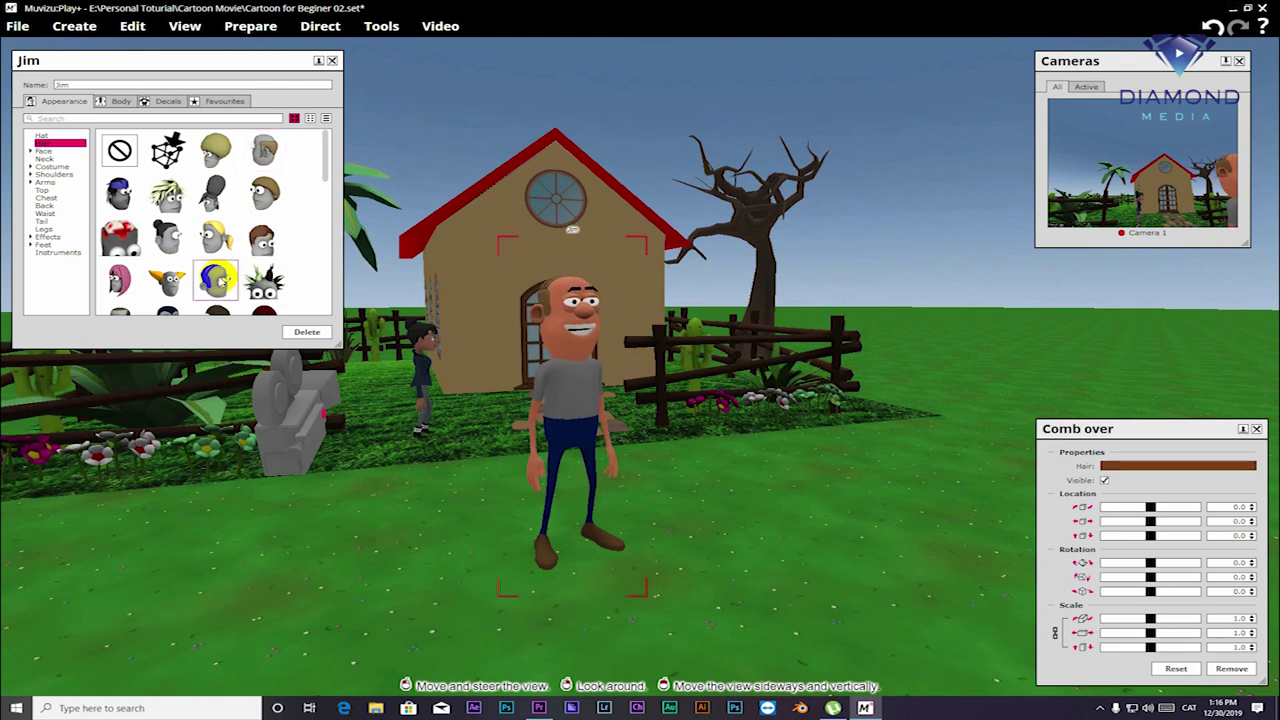
Try crew cut and Dracula hair, then give Jim the spiky black quiff.
{"action": "scroll", "coordinate": [205, 236], "scroll_direction": "down", "scroll_amount": 2}
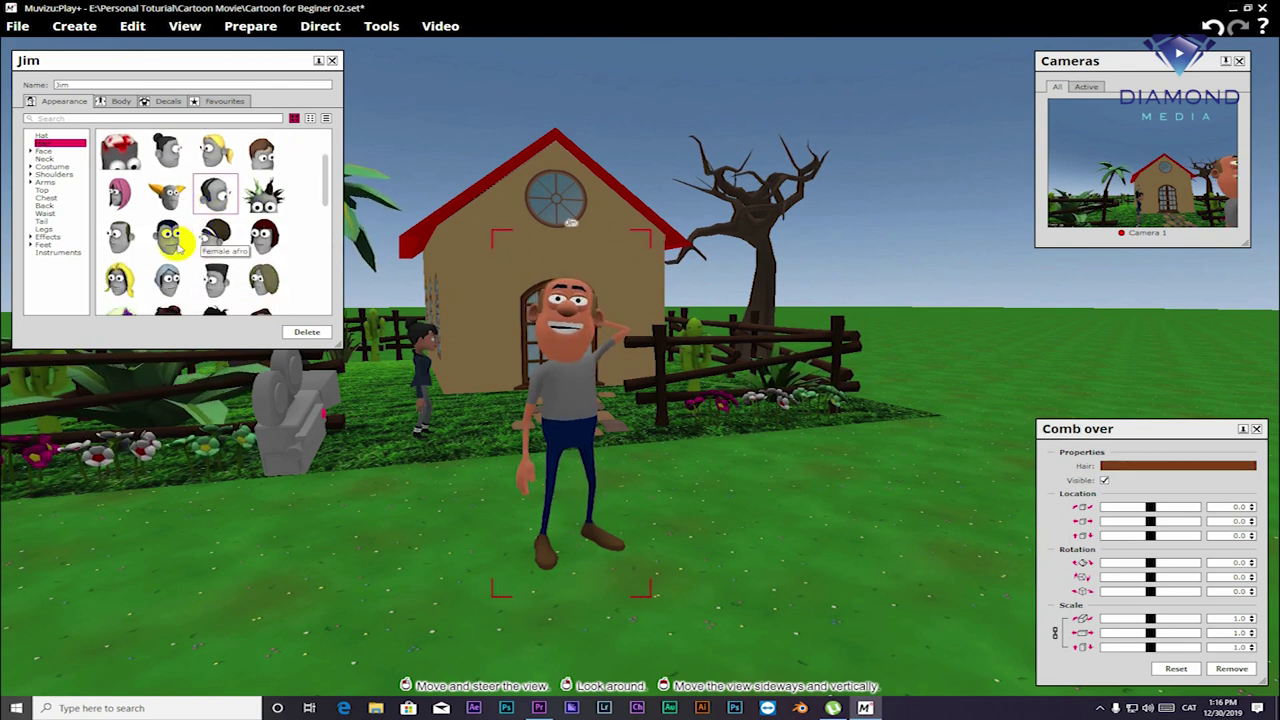
{"action": "left_click", "coordinate": [119, 238]}
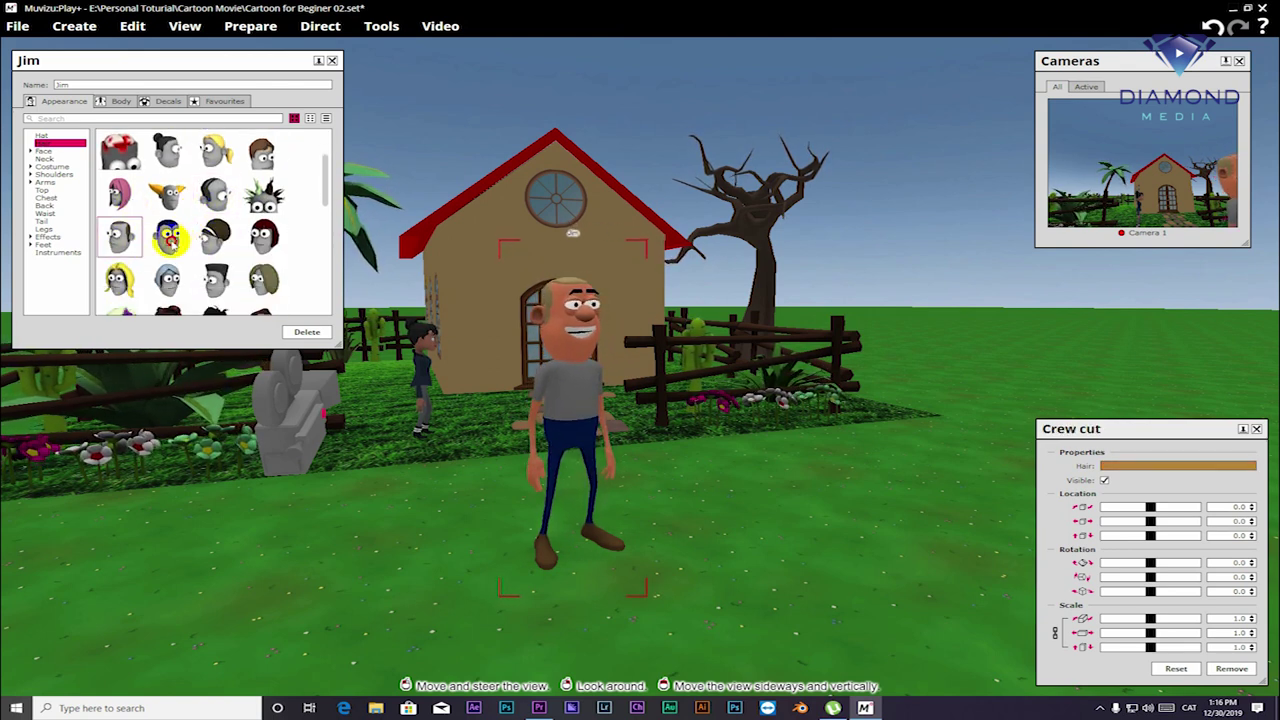
{"action": "left_click", "coordinate": [170, 238]}
{"action": "scroll", "coordinate": [214, 208], "scroll_direction": "down", "scroll_amount": 1}
{"action": "scroll", "coordinate": [214, 207], "scroll_direction": "down", "scroll_amount": 1}
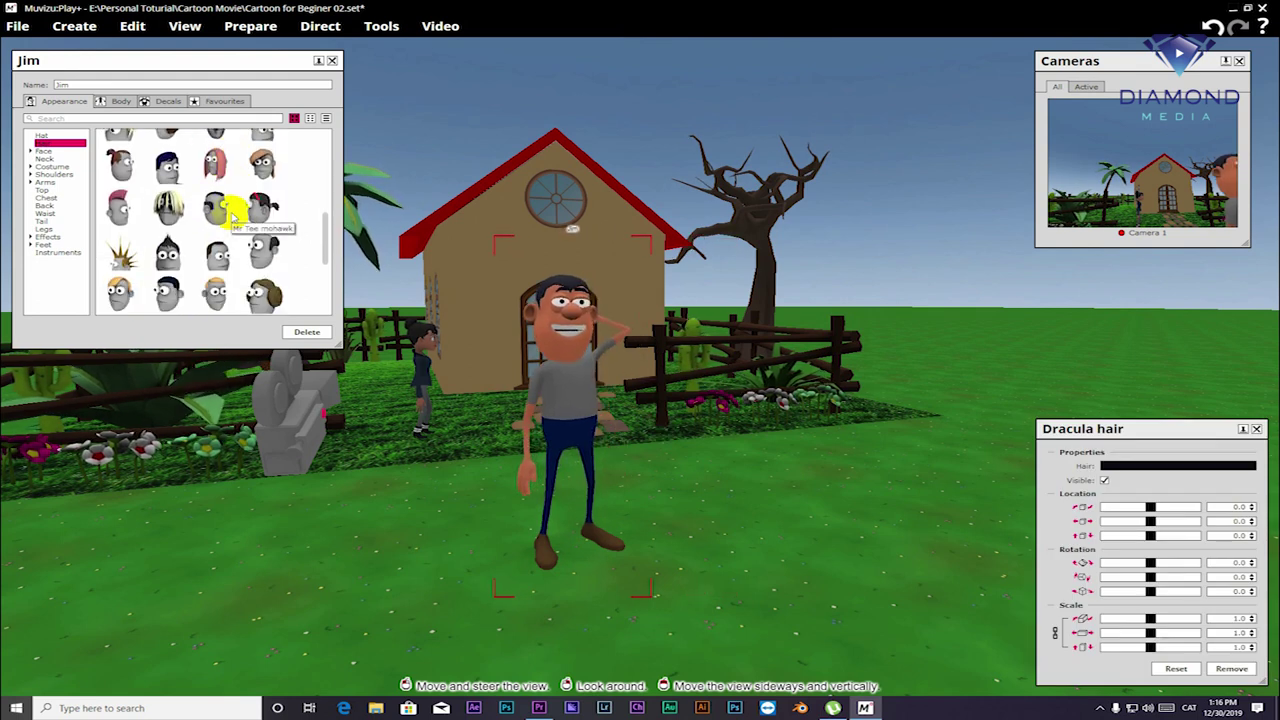
{"action": "left_click", "coordinate": [168, 252]}
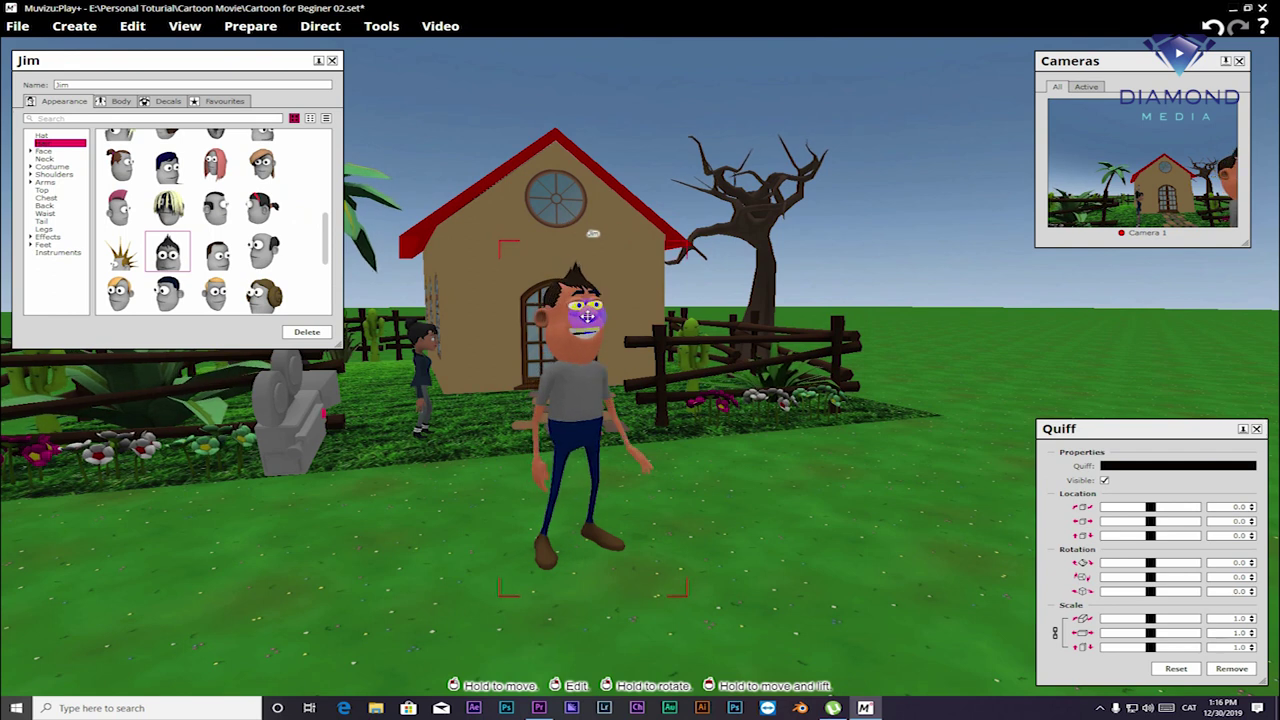
Colour Jim's quiff dark red 380000 after trying brown, then close the colour and quiff panels.
{"action": "left_click", "coordinate": [1115, 464]}
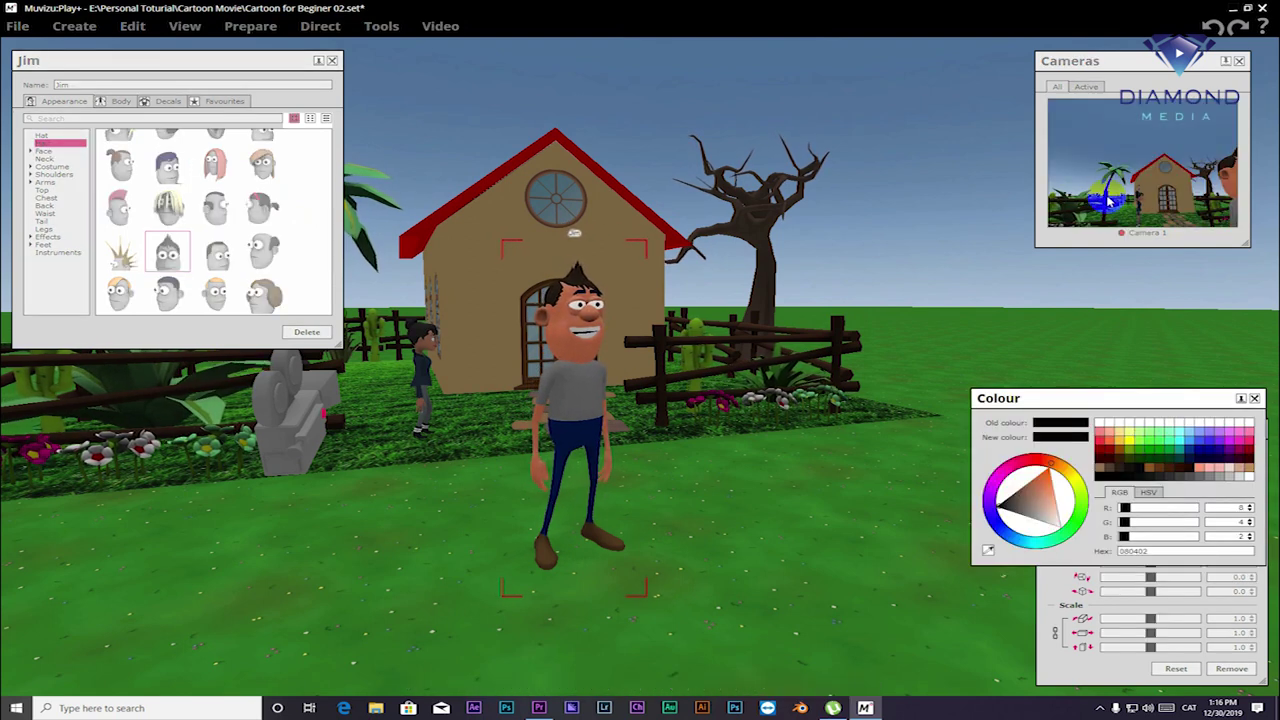
{"action": "left_click", "coordinate": [1122, 454]}
{"action": "left_click", "coordinate": [1099, 460]}
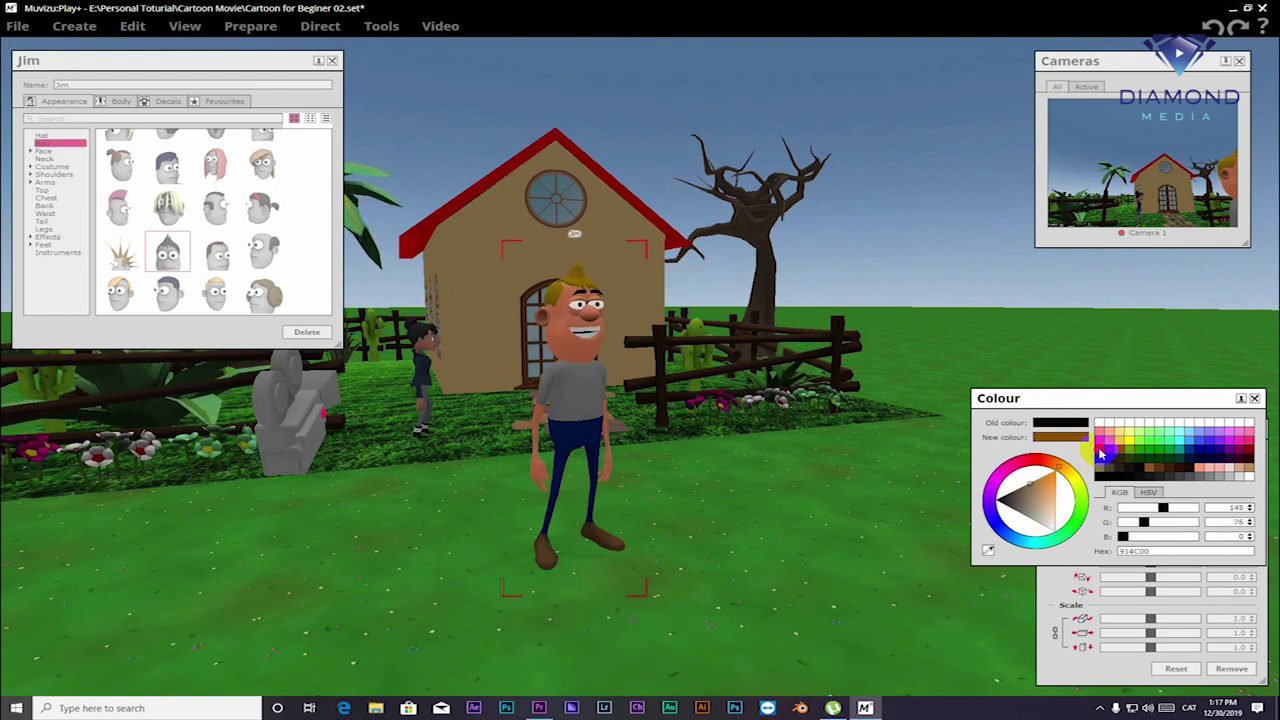
{"action": "left_click", "coordinate": [1101, 456]}
{"action": "left_click", "coordinate": [1008, 506]}
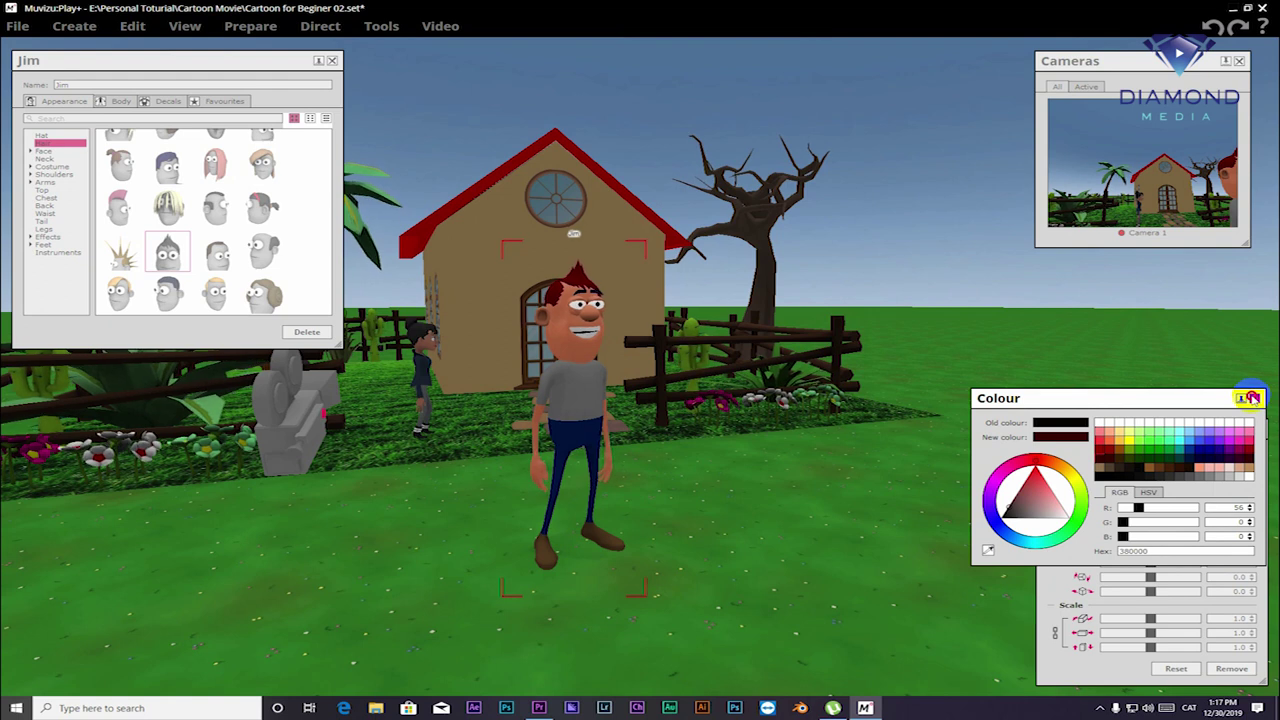
{"action": "left_click", "coordinate": [1252, 398]}
{"action": "left_click", "coordinate": [1250, 429]}
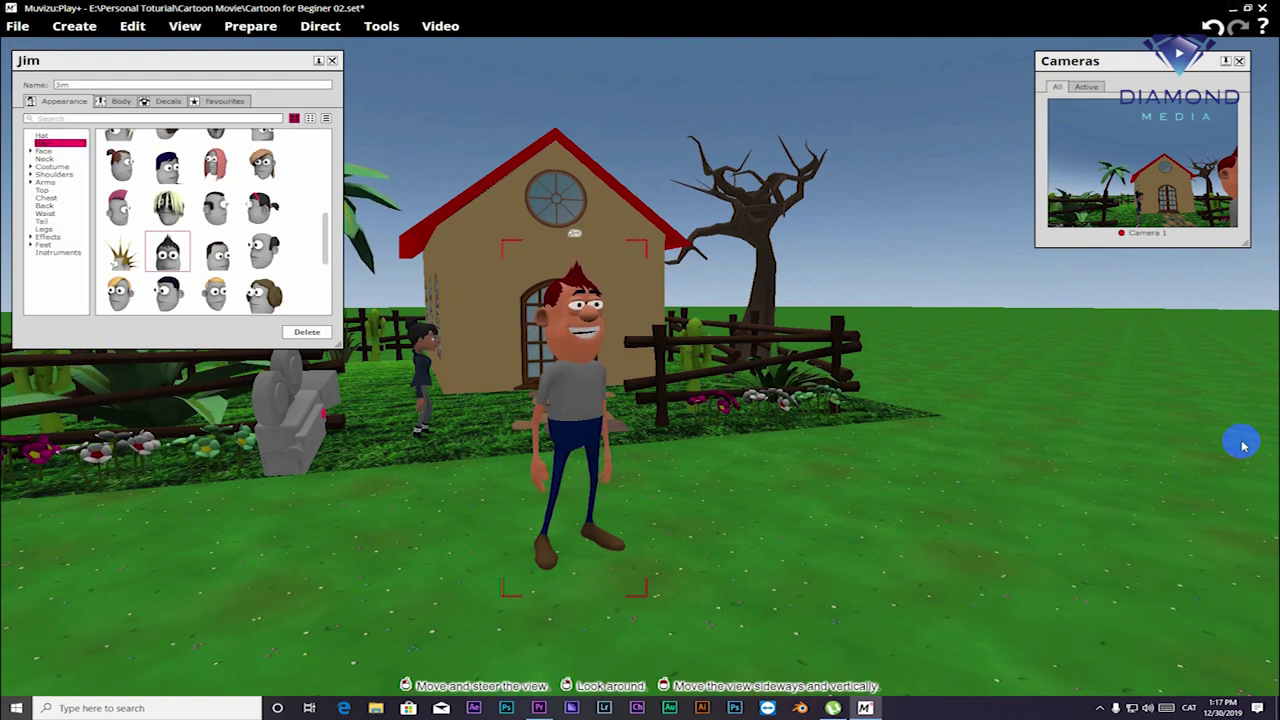
Expand Jim's face features and give him massive eyebrows.
{"action": "left_click", "coordinate": [45, 152]}
{"action": "left_click", "coordinate": [30, 152]}
{"action": "left_click", "coordinate": [58, 160]}
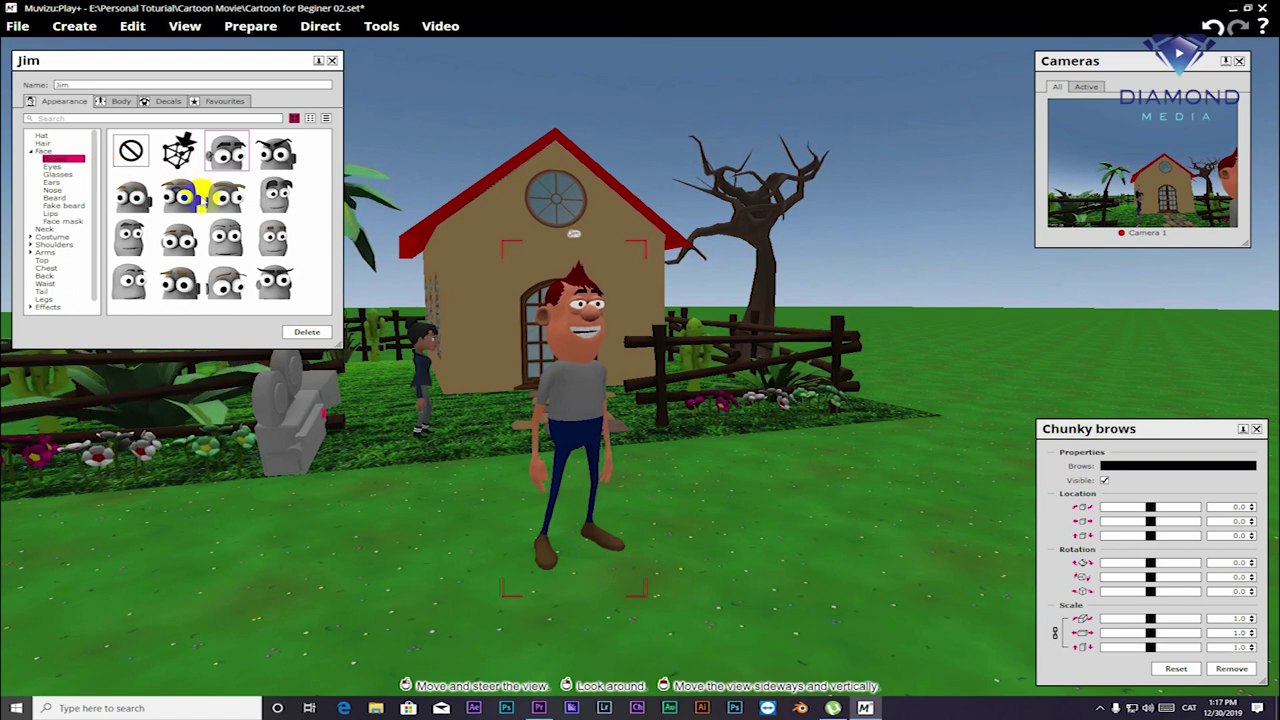
{"action": "left_click", "coordinate": [276, 188]}
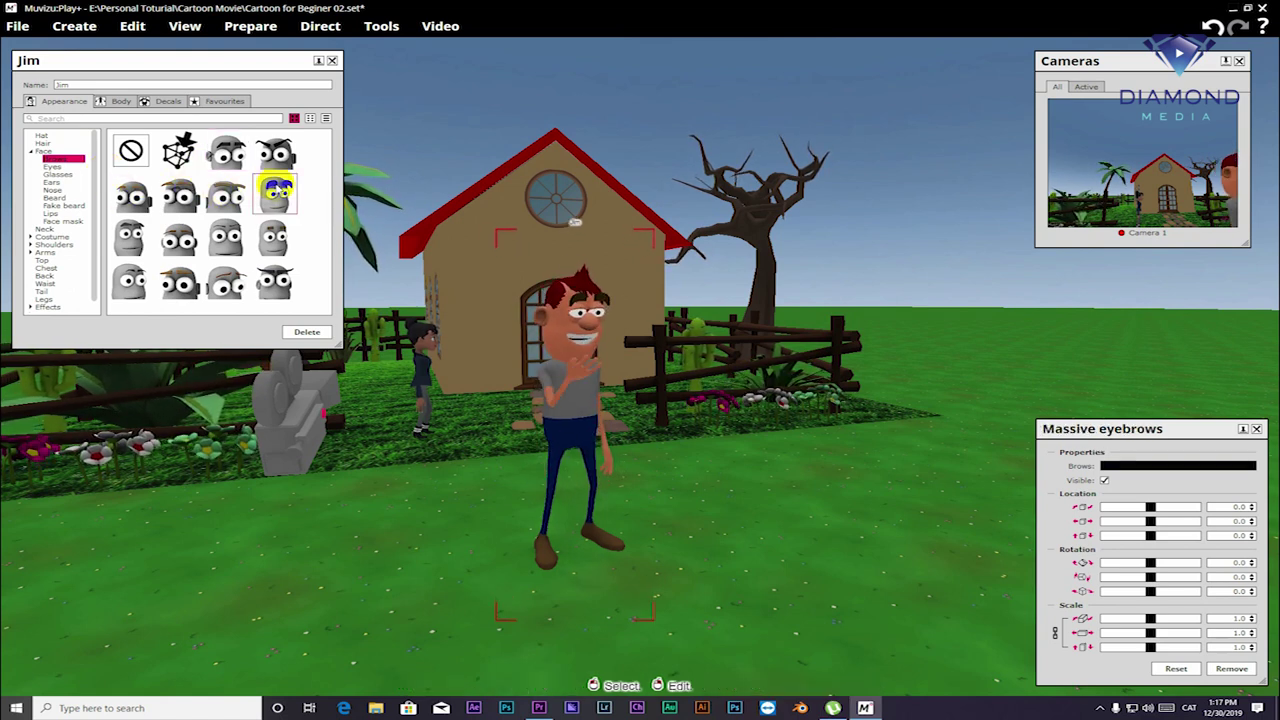
Try big lashes and pupils on Jim, then give him droopy eyes.
{"action": "left_click", "coordinate": [52, 166]}
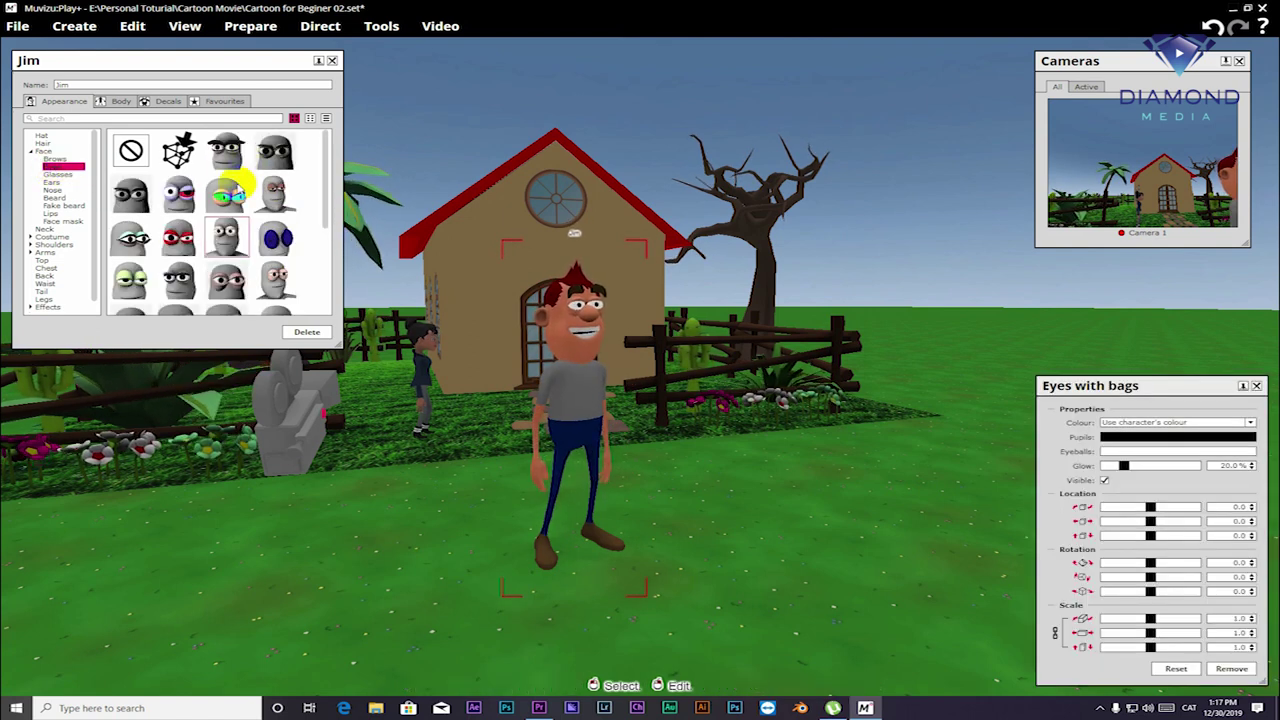
{"action": "scroll", "coordinate": [242, 188], "scroll_direction": "down", "scroll_amount": 2}
{"action": "scroll", "coordinate": [240, 193], "scroll_direction": "down", "scroll_amount": 2}
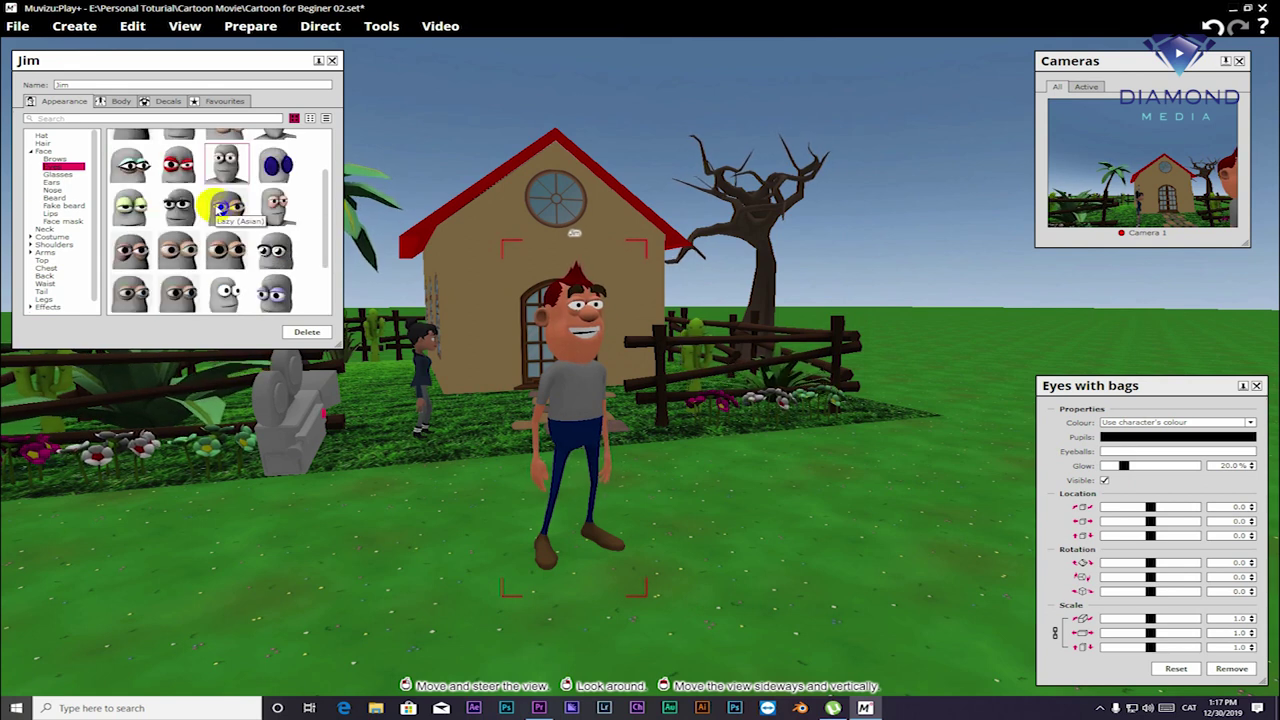
{"action": "scroll", "coordinate": [160, 200], "scroll_direction": "up", "scroll_amount": 1}
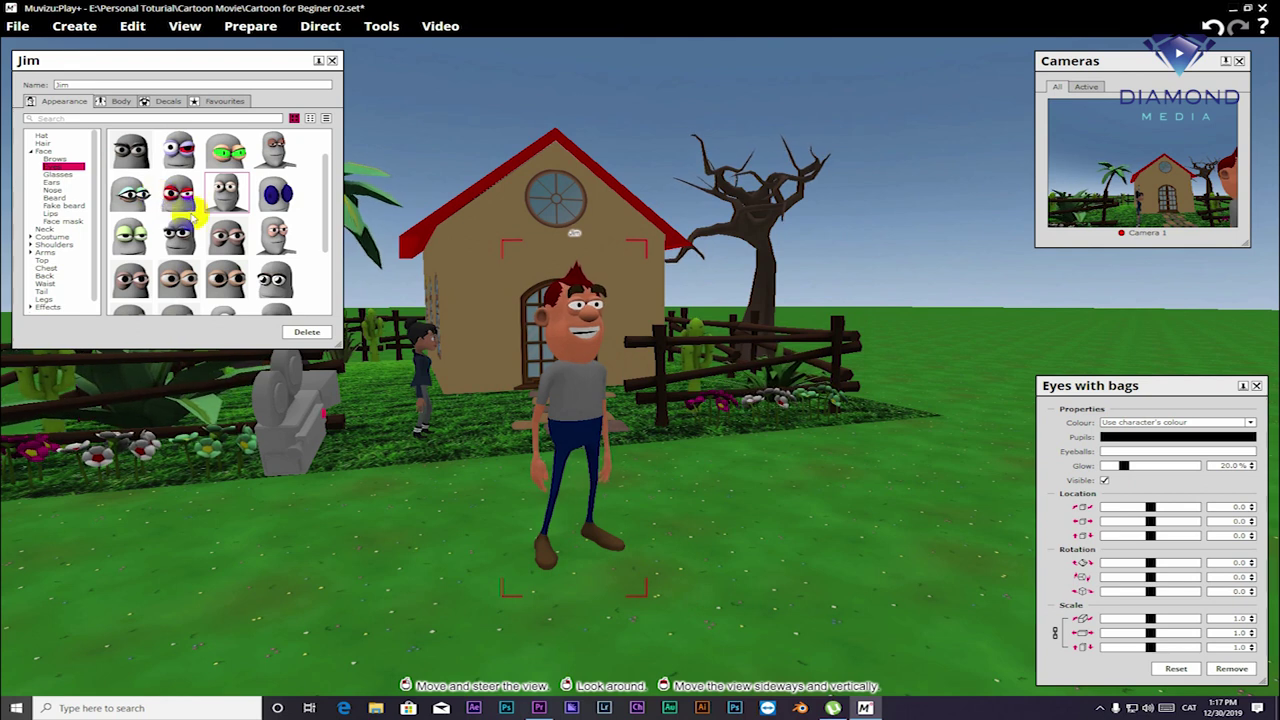
{"action": "left_click", "coordinate": [135, 152]}
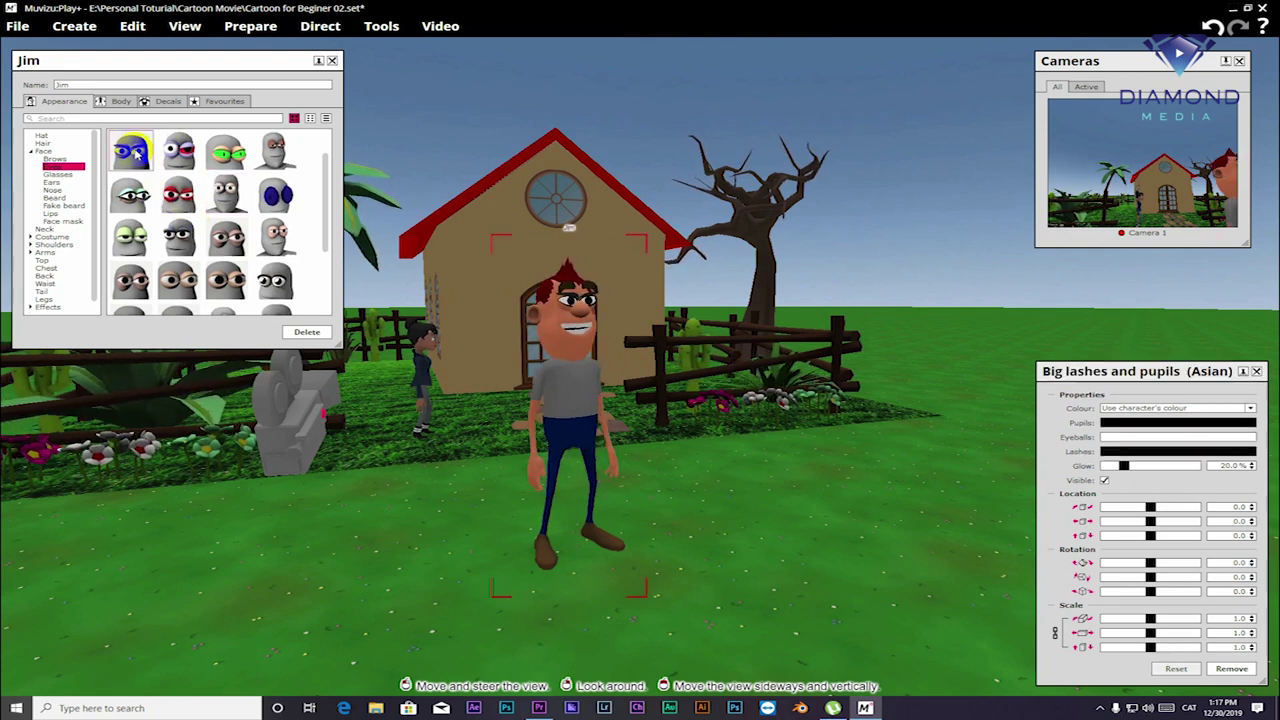
{"action": "left_click", "coordinate": [276, 150]}
{"action": "scroll", "coordinate": [257, 207], "scroll_direction": "down", "scroll_amount": 1}
{"action": "scroll", "coordinate": [257, 207], "scroll_direction": "down", "scroll_amount": 1}
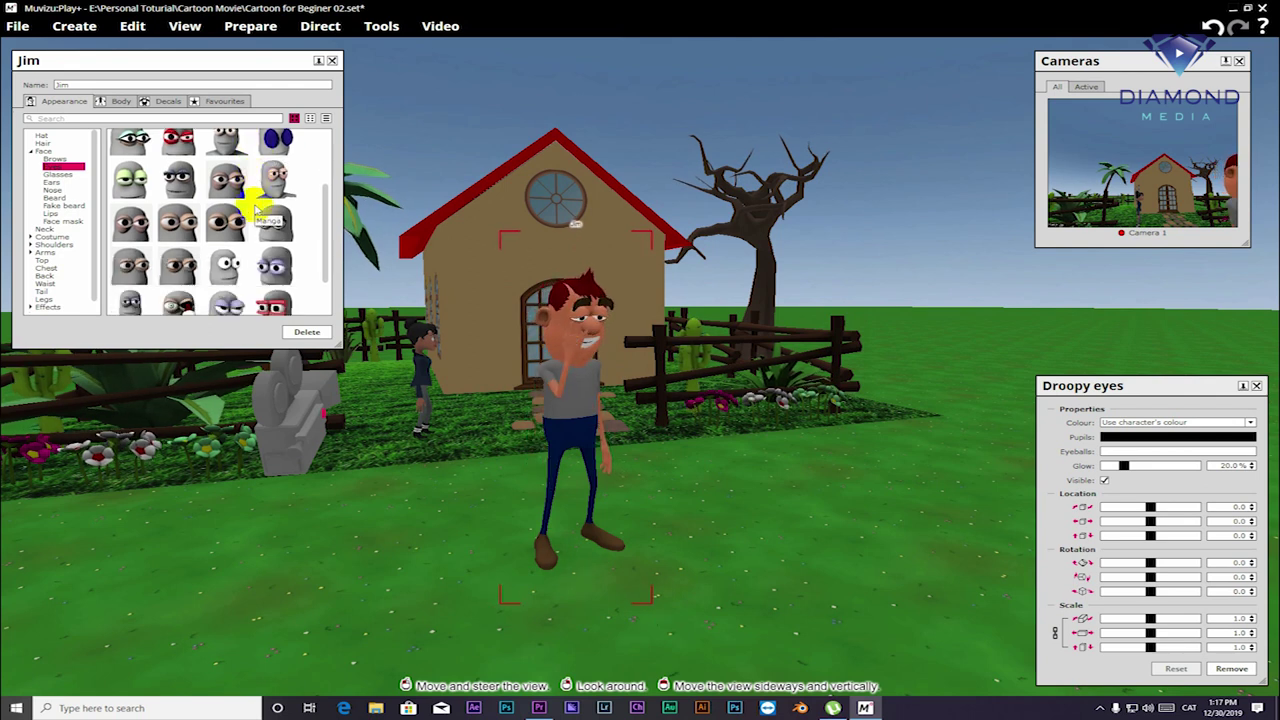
{"action": "left_click", "coordinate": [62, 175]}
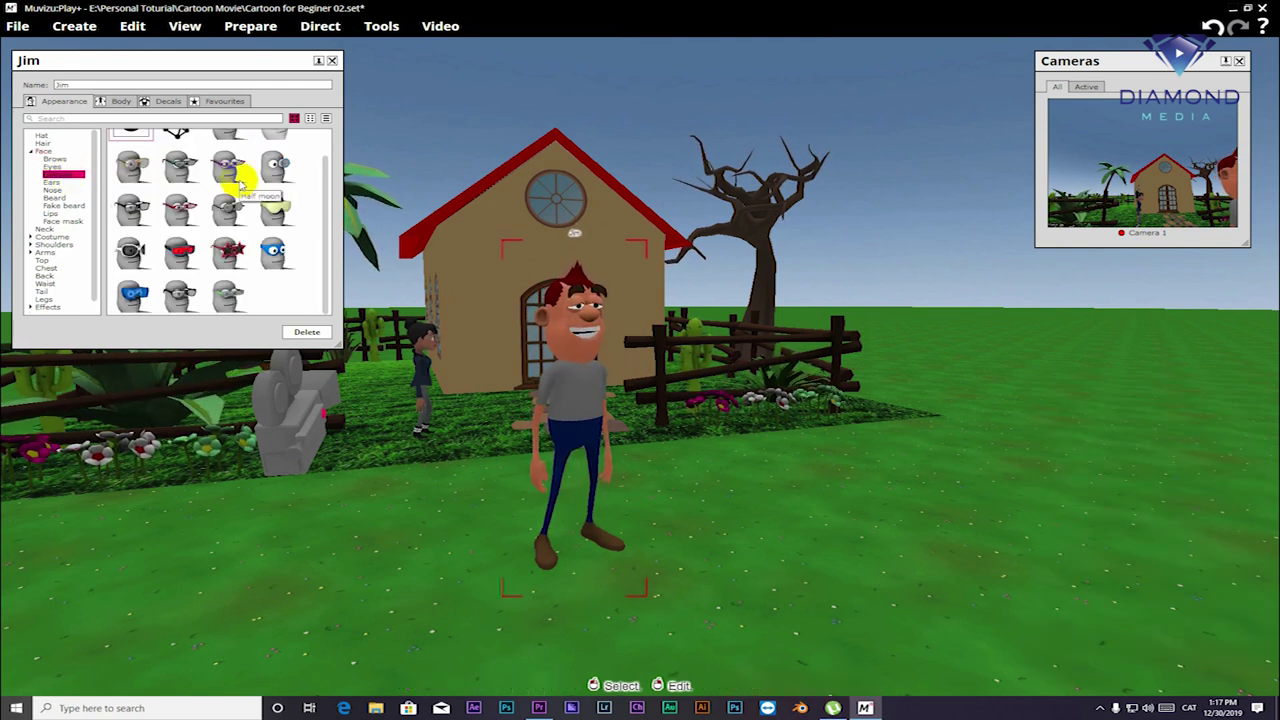
Try big glasses on Jim, settle on aviator glasses, and browse the ear styles.
{"action": "scroll", "coordinate": [228, 214], "scroll_direction": "up", "scroll_amount": 1}
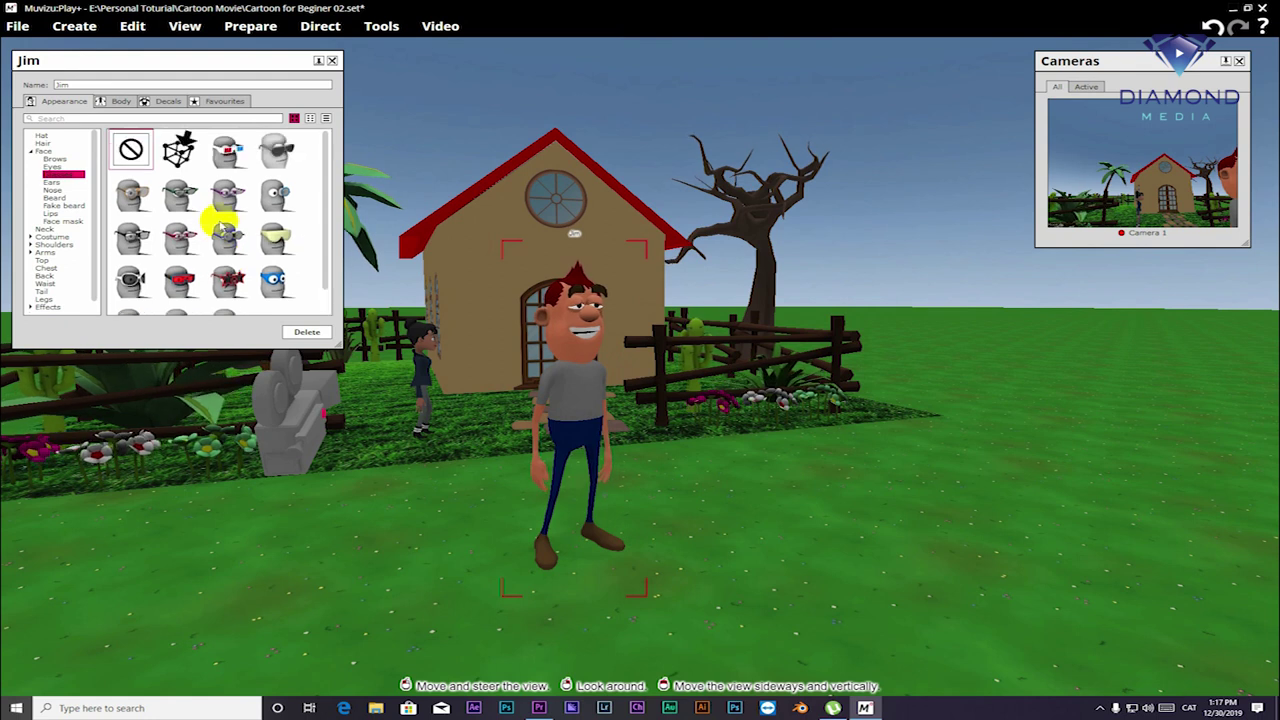
{"action": "left_click", "coordinate": [133, 199]}
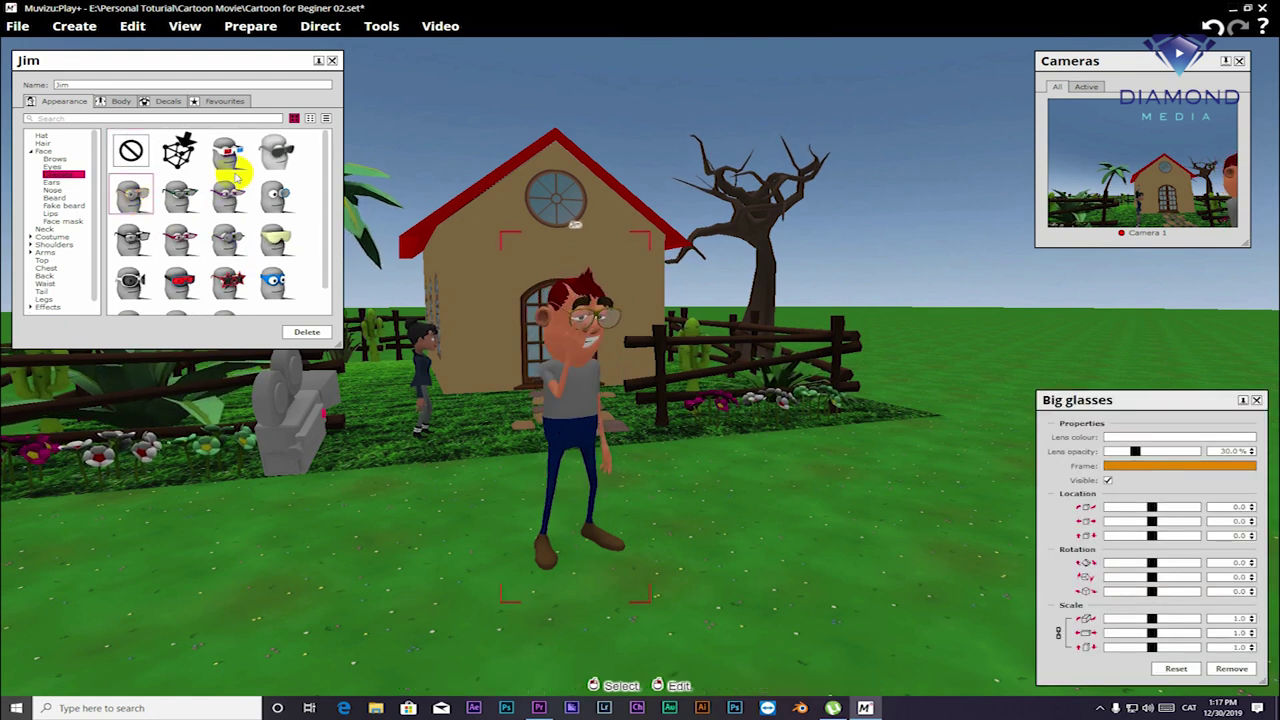
{"action": "left_click", "coordinate": [274, 150]}
{"action": "left_click", "coordinate": [62, 181]}
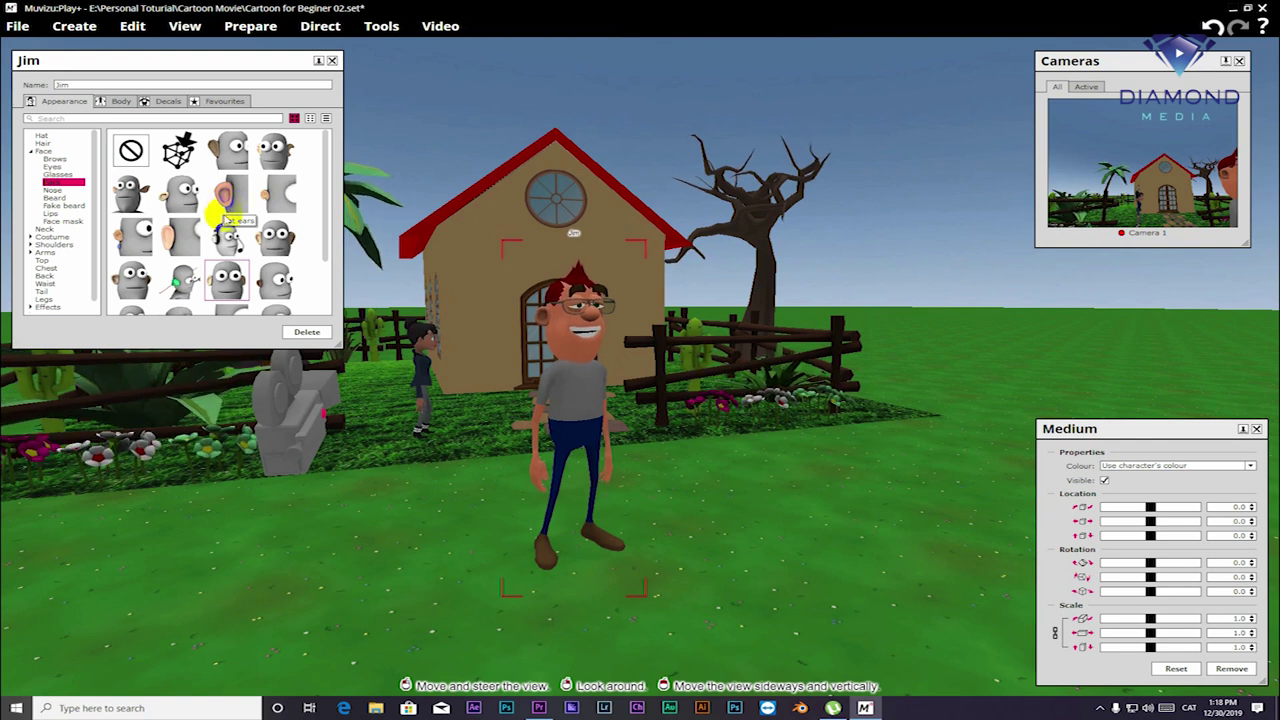
{"action": "scroll", "coordinate": [226, 220], "scroll_direction": "down", "scroll_amount": 2}
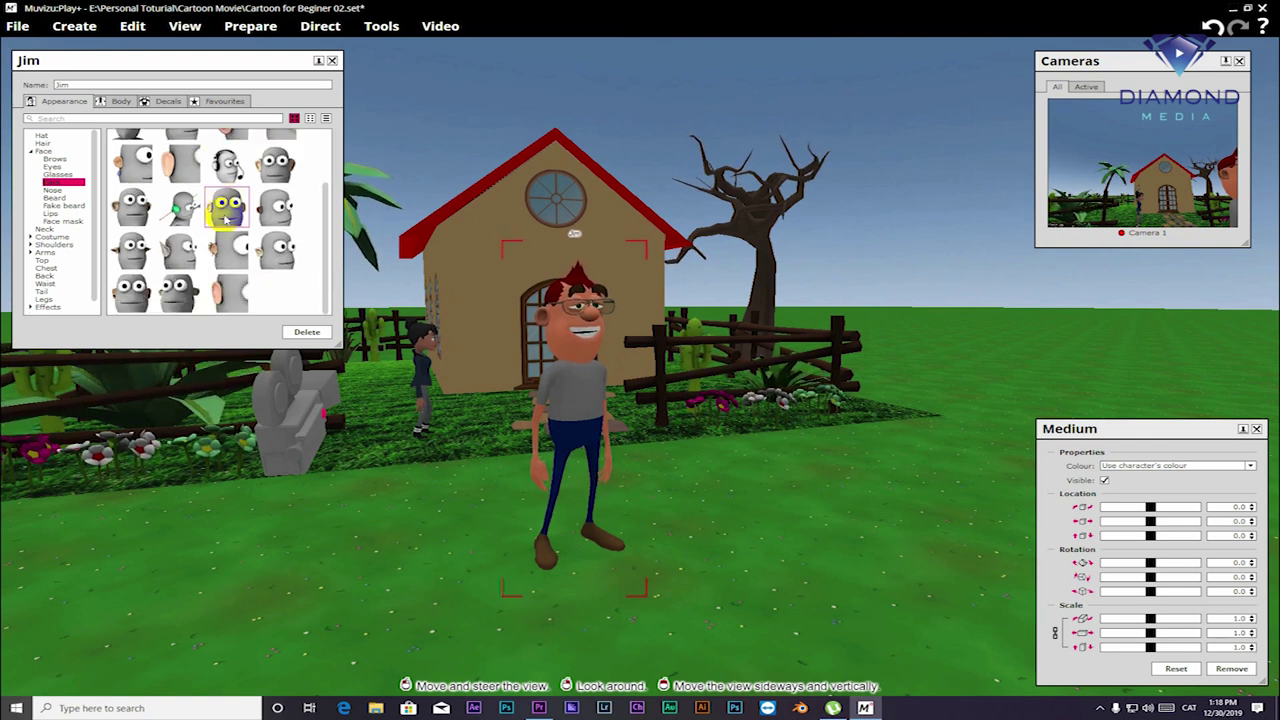
Try Pinocchio and sausage noses on Jim, ending with the piggy nose.
{"action": "left_click", "coordinate": [52, 190]}
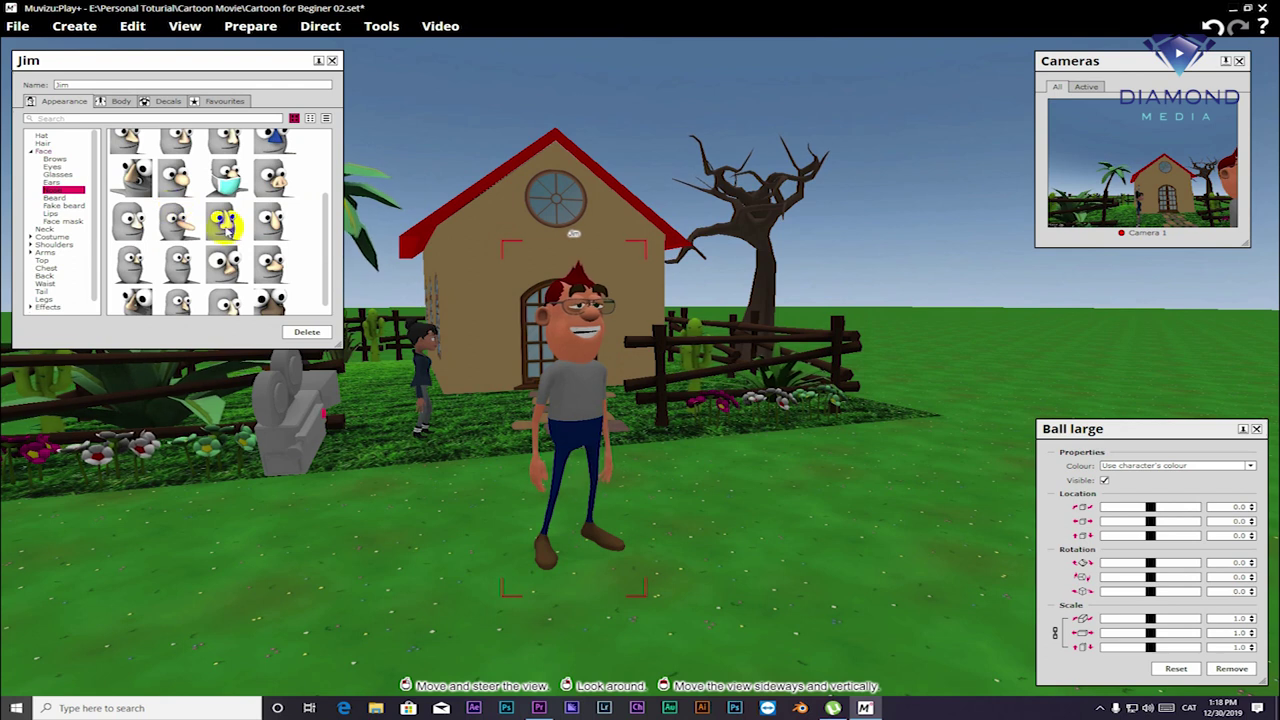
{"action": "left_click", "coordinate": [172, 226]}
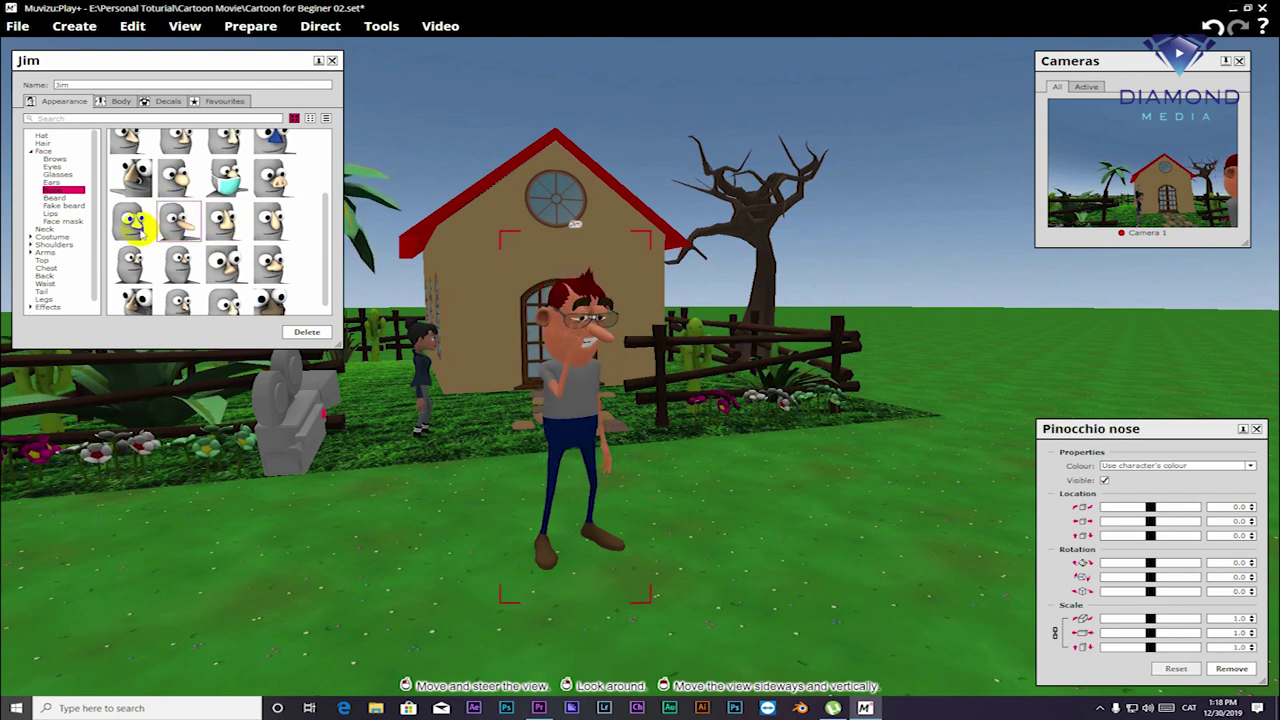
{"action": "left_click", "coordinate": [271, 216]}
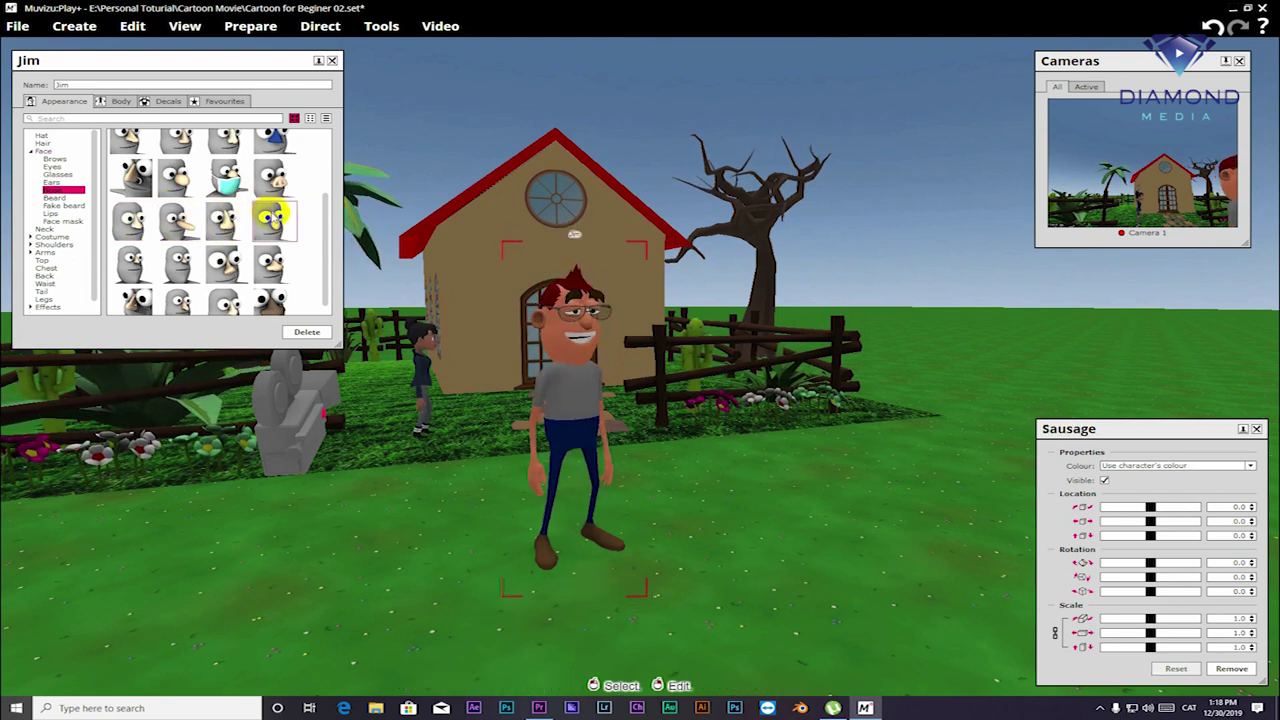
{"action": "left_click", "coordinate": [276, 180]}
{"action": "scroll", "coordinate": [265, 200], "scroll_direction": "up", "scroll_amount": 2}
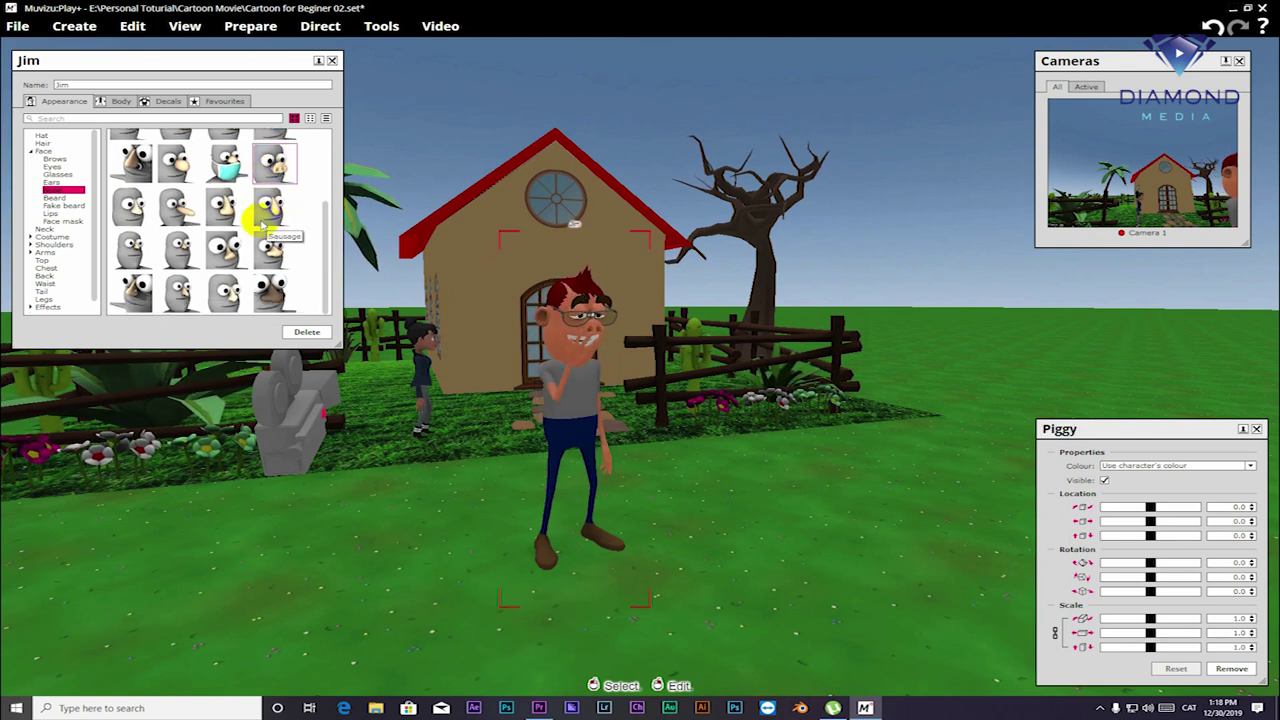
{"action": "left_click", "coordinate": [55, 197]}
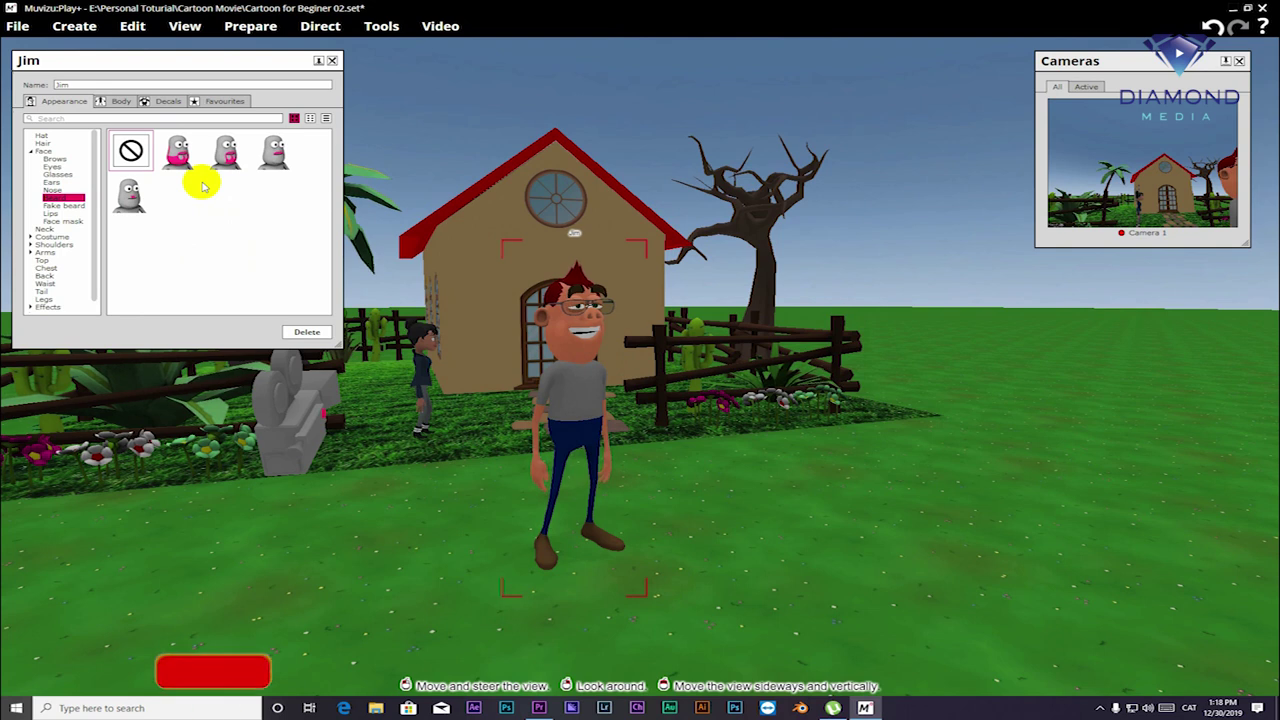
Try a beard, moustache and toothbrush moustache on Jim, returning to the regular moustache.
{"action": "left_click", "coordinate": [189, 160]}
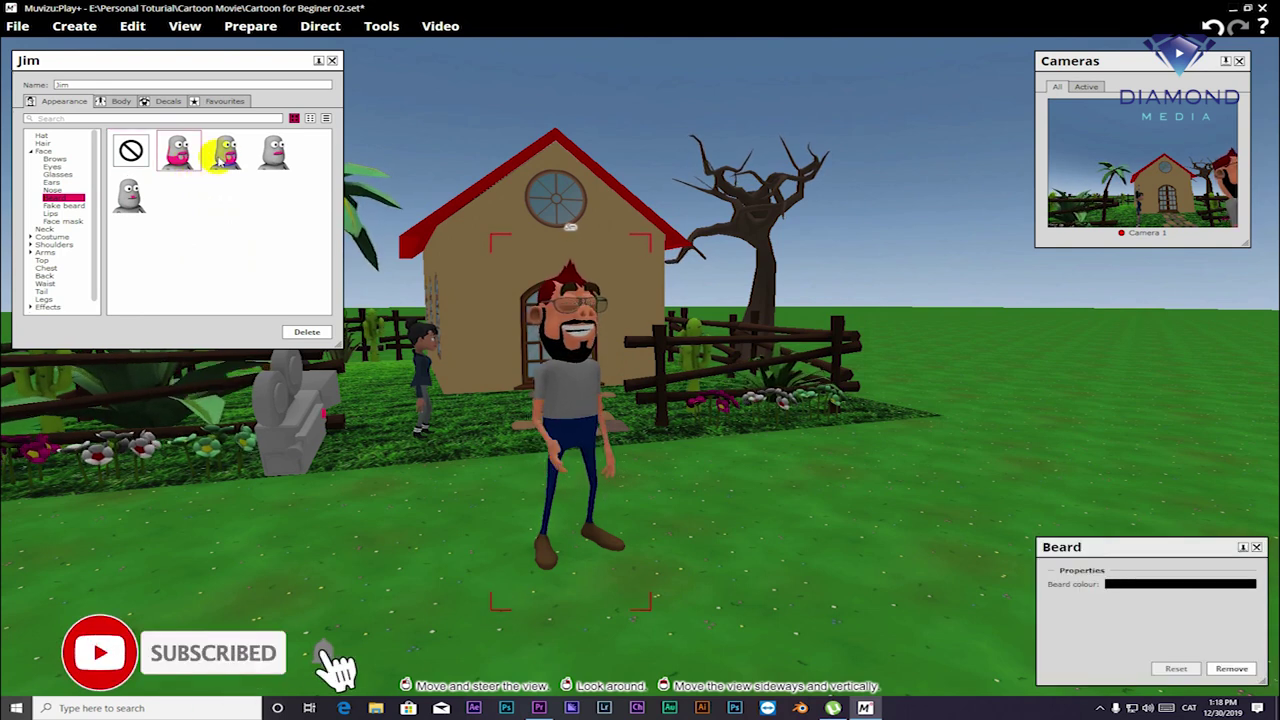
{"action": "left_click", "coordinate": [276, 150]}
{"action": "left_click", "coordinate": [134, 194]}
{"action": "left_click", "coordinate": [273, 150]}
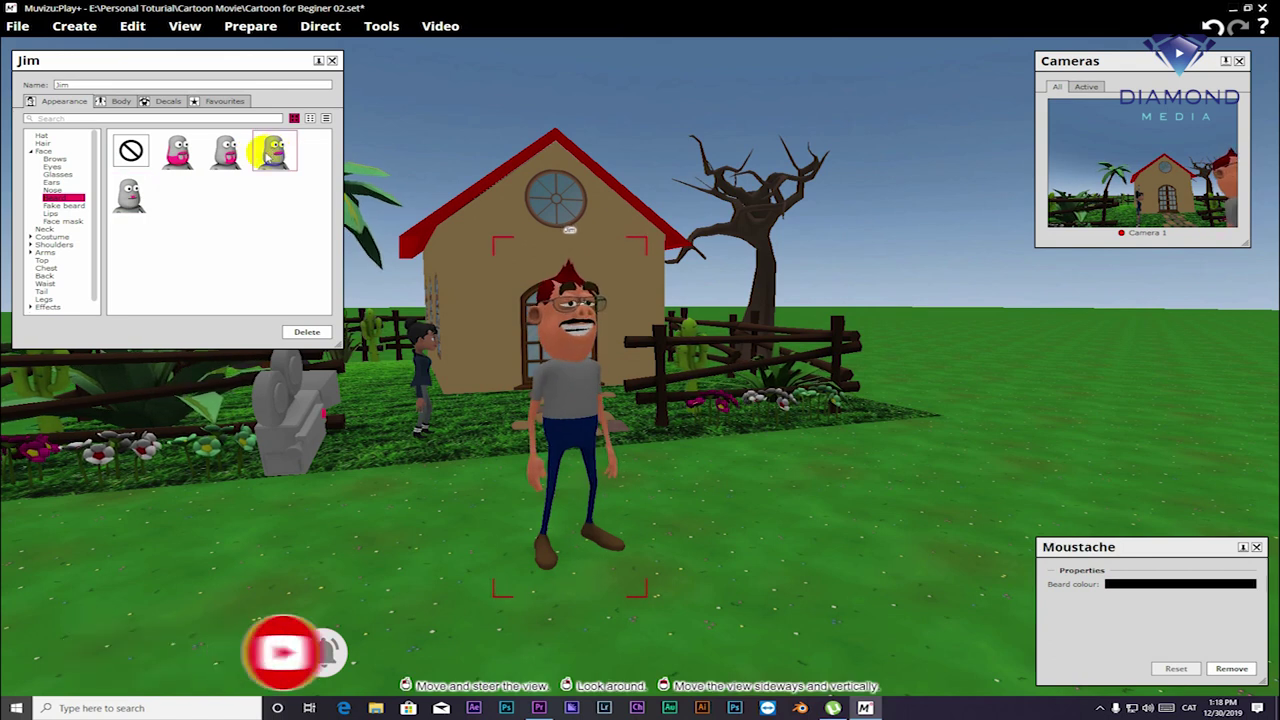
{"action": "left_click", "coordinate": [62, 213]}
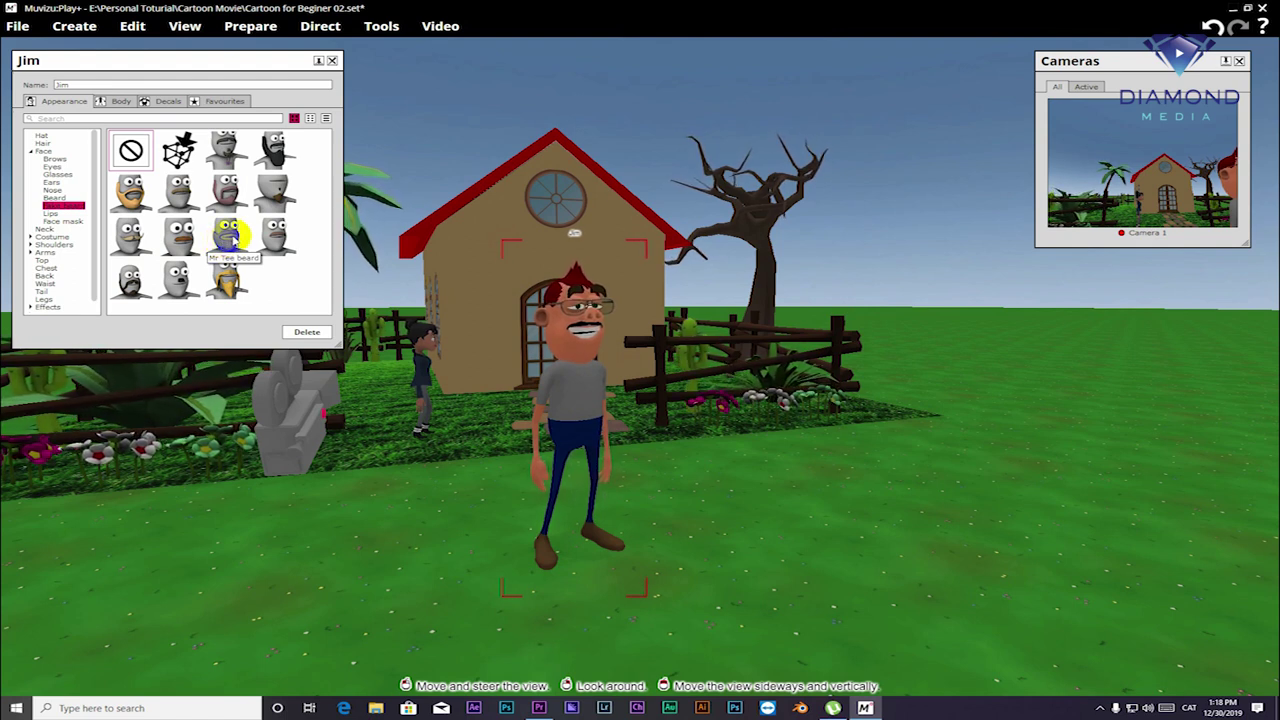
Try the Mr Tee beard on Jim, then remove it.
{"action": "left_click", "coordinate": [228, 235]}
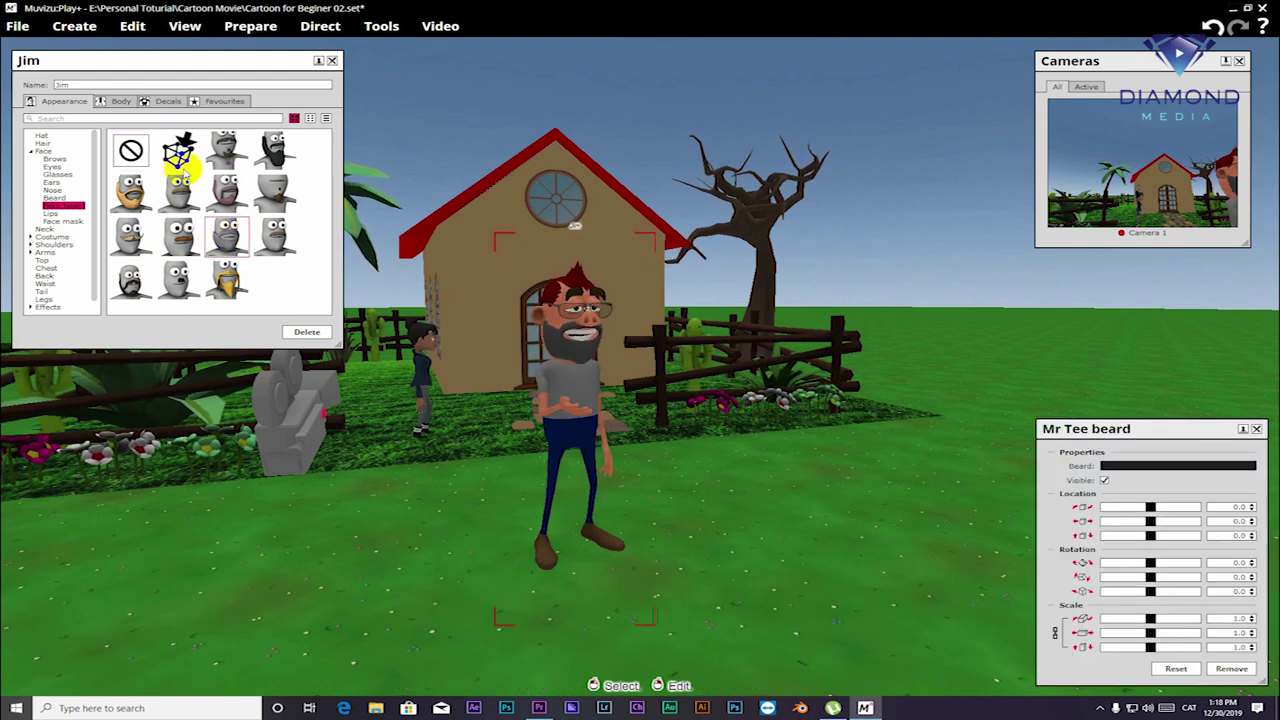
{"action": "left_click", "coordinate": [131, 151]}
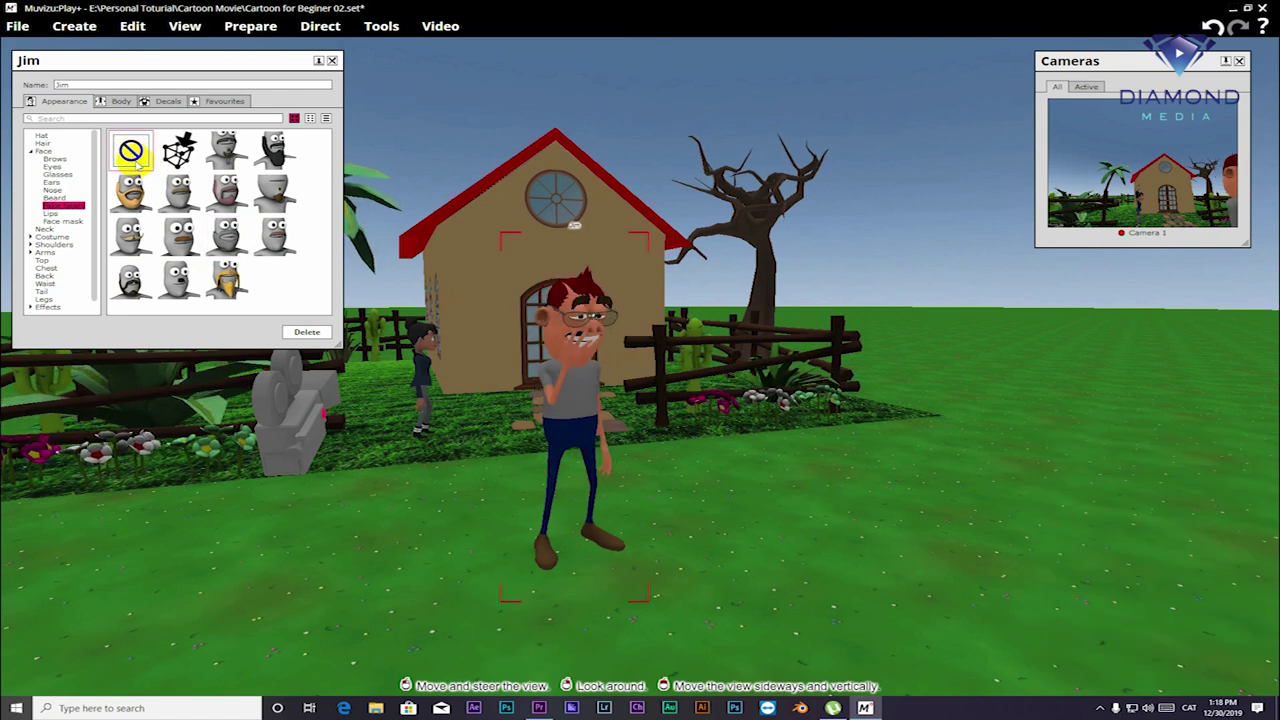
{"action": "left_click", "coordinate": [50, 214]}
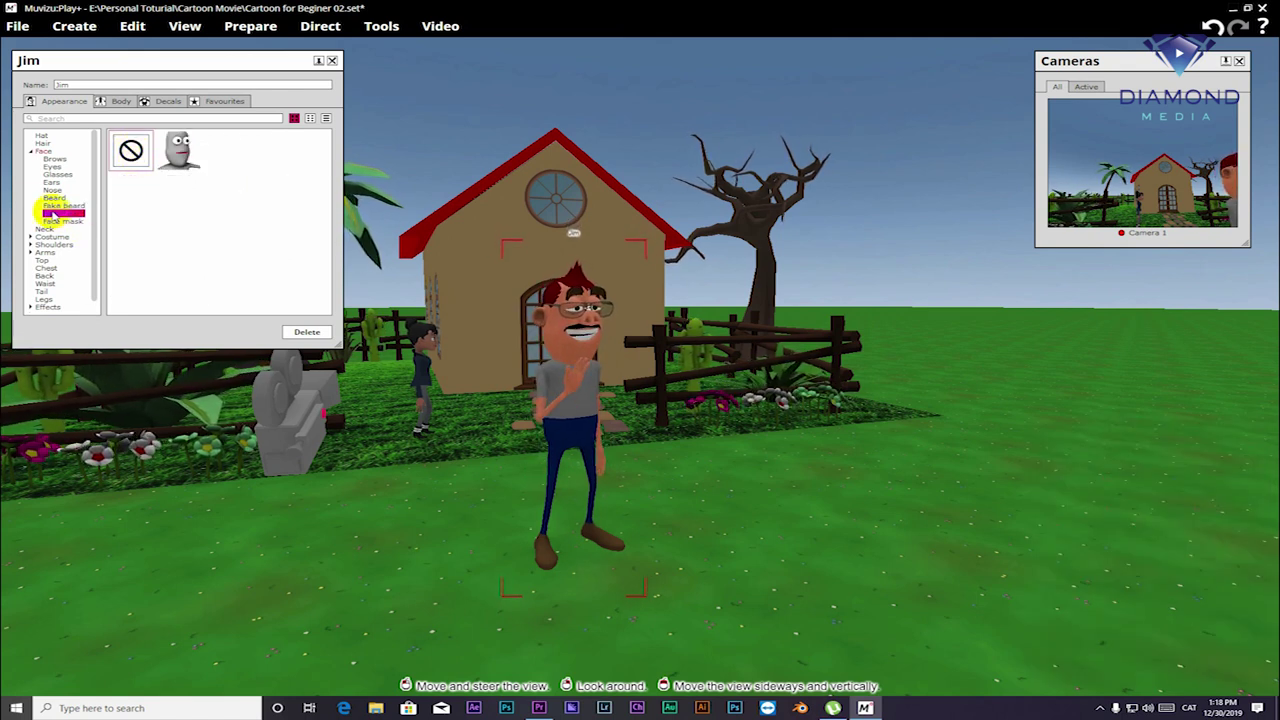
Briefly try lipstick on Jim, then fit him with the Photo face mask.
{"action": "left_click", "coordinate": [185, 166]}
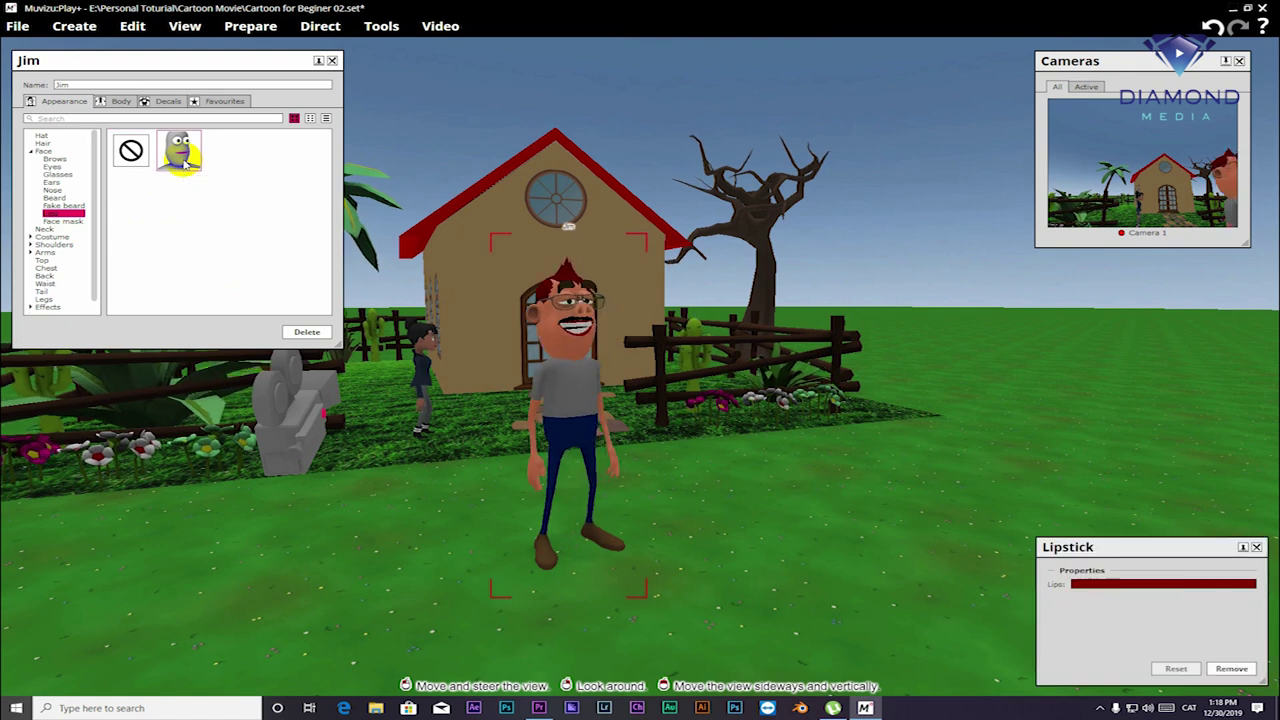
{"action": "left_click", "coordinate": [193, 175]}
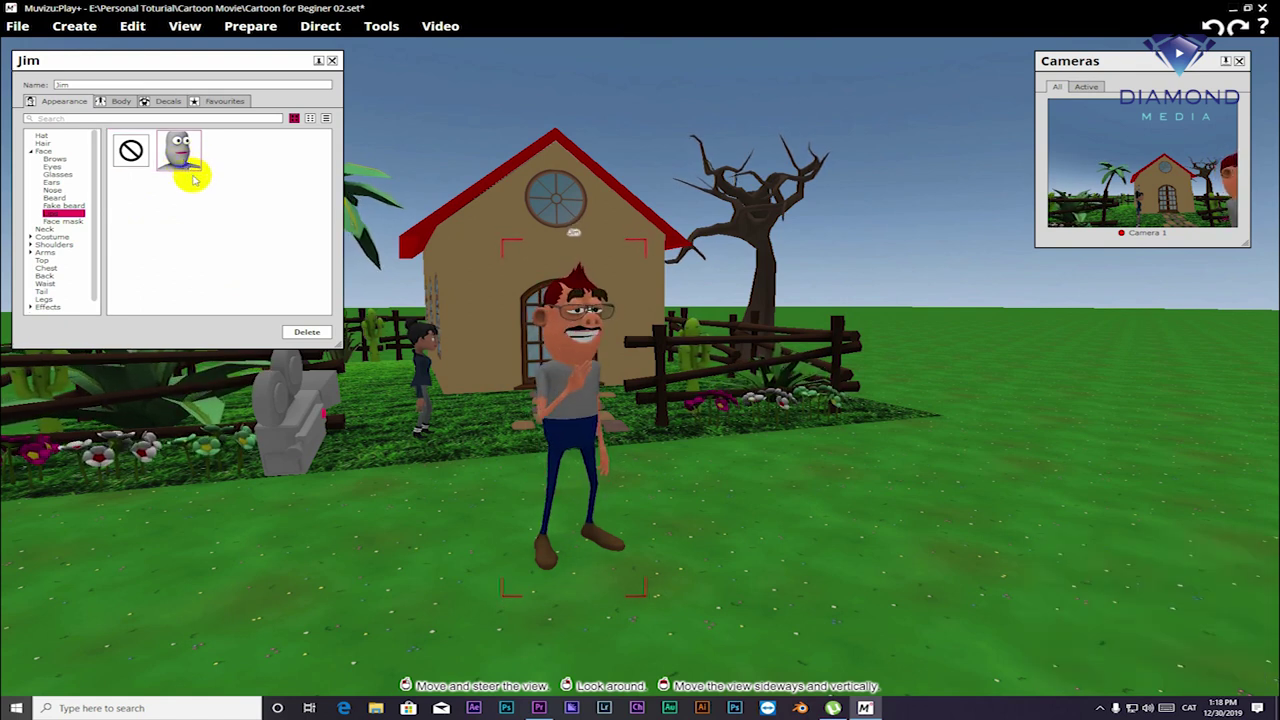
{"action": "left_click", "coordinate": [63, 222]}
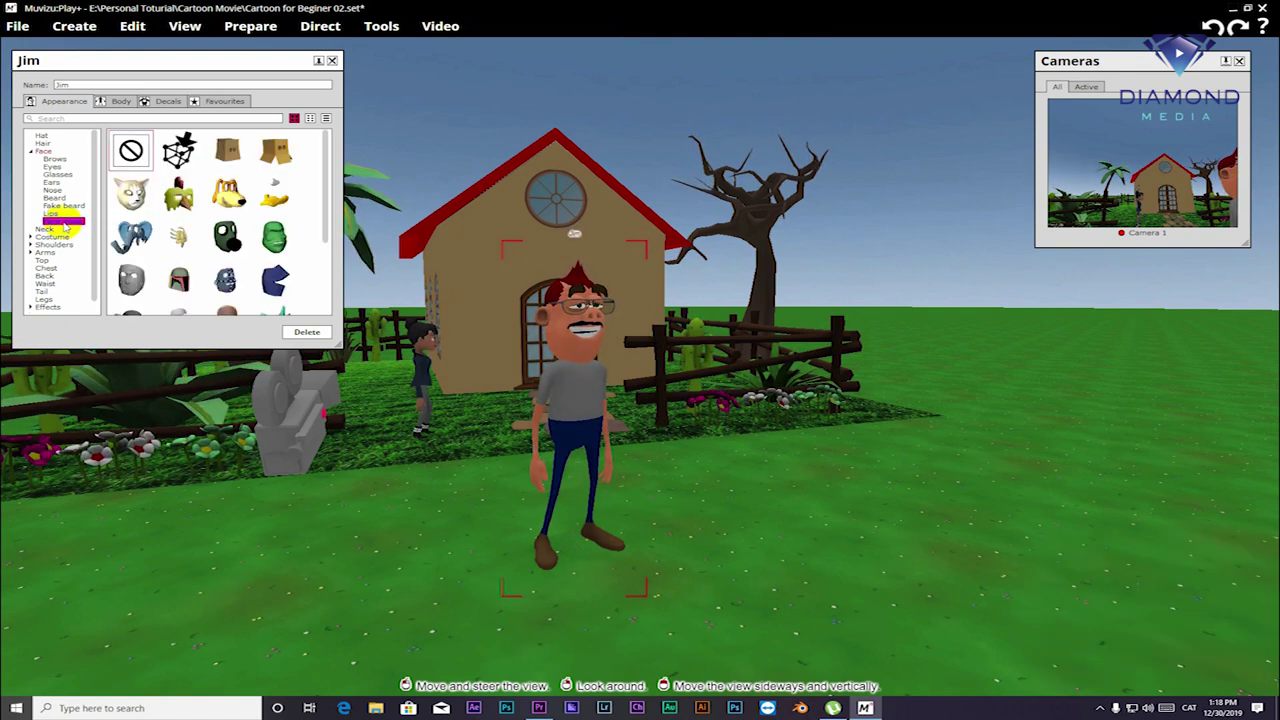
{"action": "scroll", "coordinate": [240, 188], "scroll_direction": "down", "scroll_amount": 1}
{"action": "scroll", "coordinate": [240, 188], "scroll_direction": "down", "scroll_amount": 1}
{"action": "scroll", "coordinate": [240, 190], "scroll_direction": "down", "scroll_amount": 1}
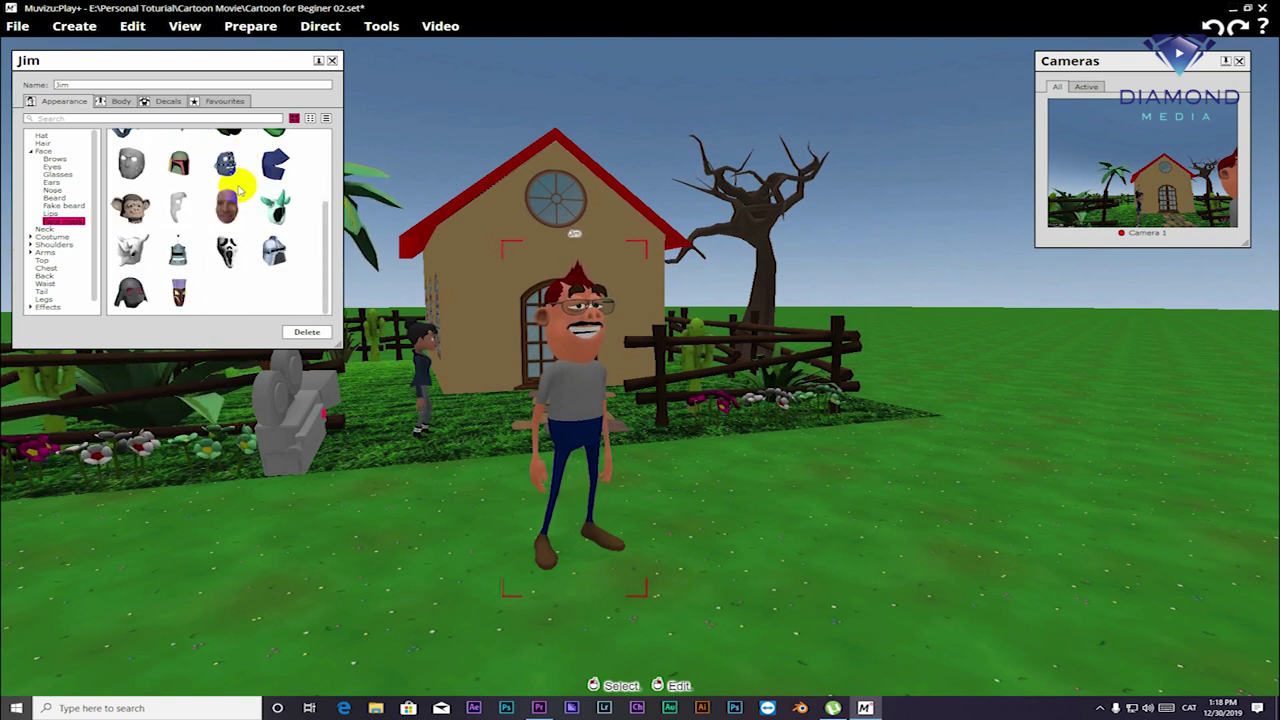
{"action": "scroll", "coordinate": [240, 190], "scroll_direction": "up", "scroll_amount": 1}
{"action": "scroll", "coordinate": [240, 190], "scroll_direction": "up", "scroll_amount": 1}
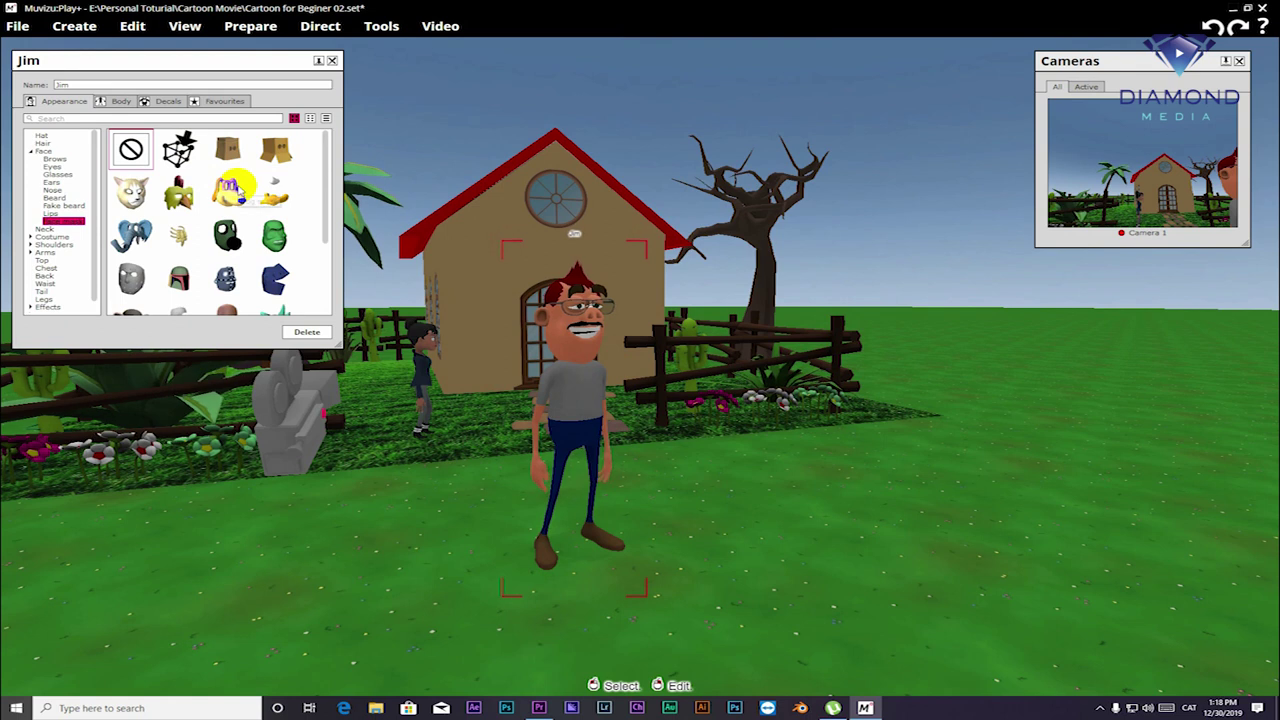
{"action": "scroll", "coordinate": [240, 195], "scroll_direction": "down", "scroll_amount": 2}
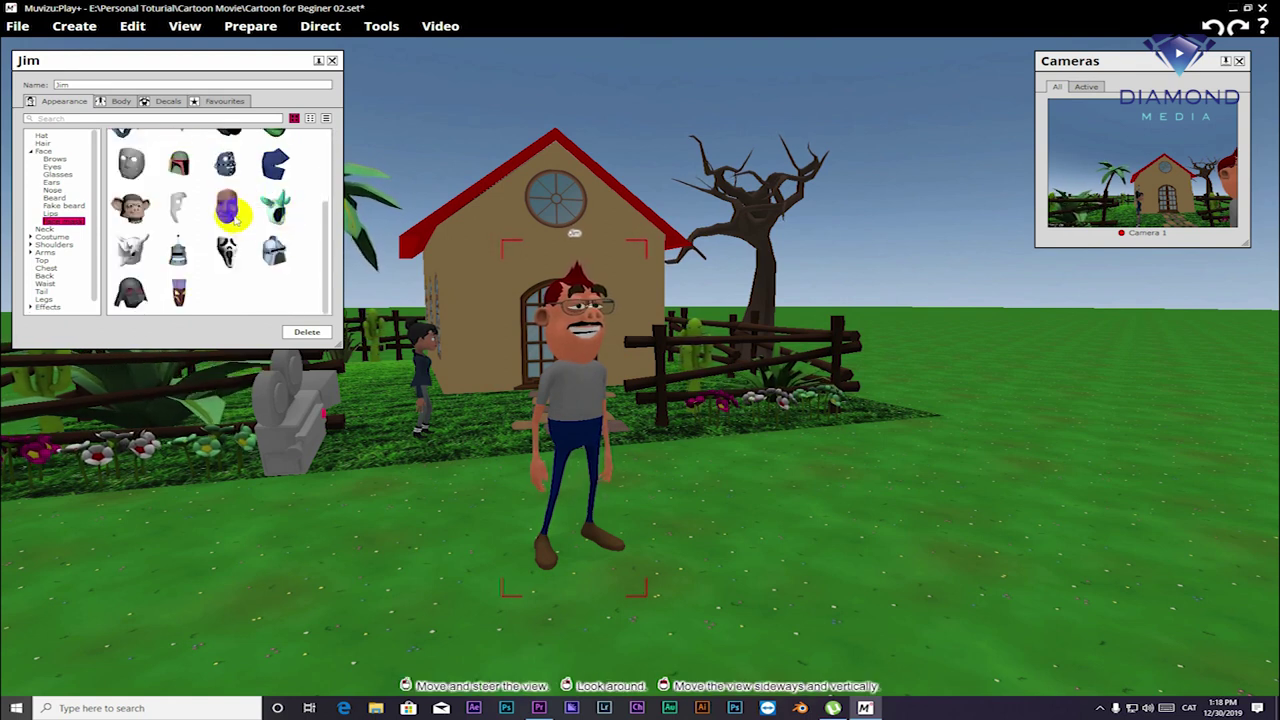
{"action": "left_click", "coordinate": [233, 212]}
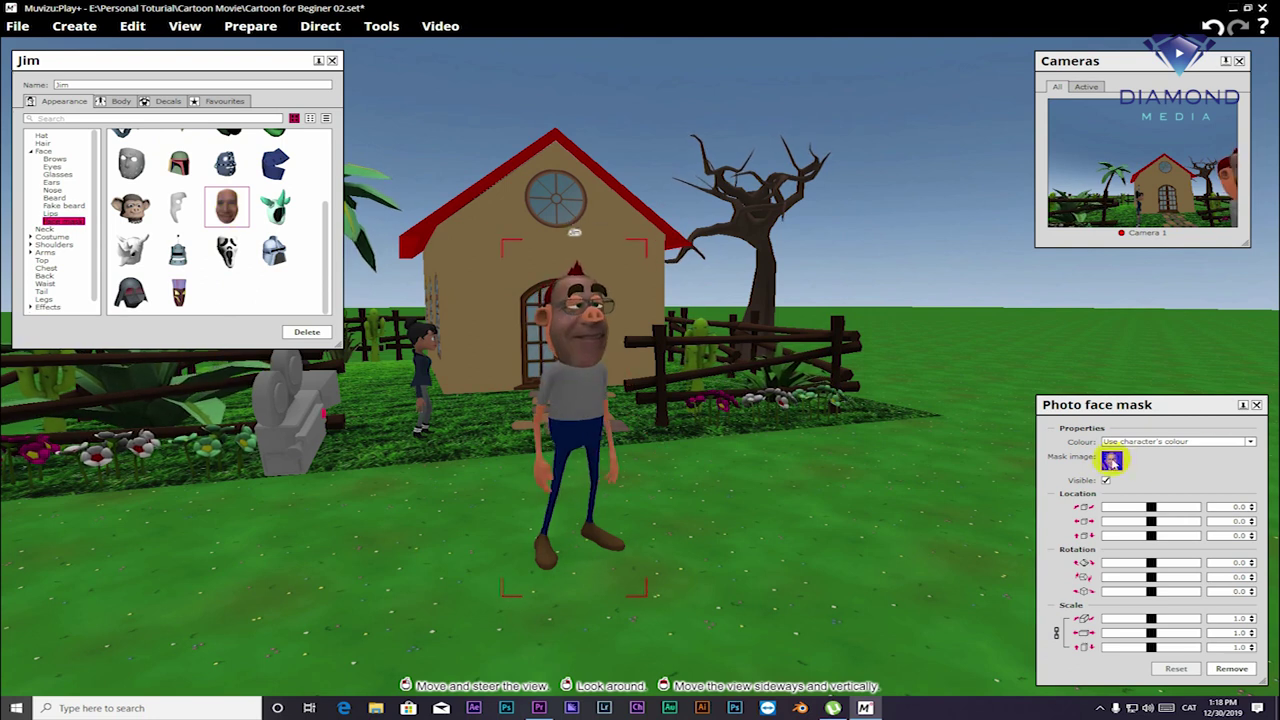
Leave the photo mask image unchanged, try Monkey and Cat masks, then set the mask to None.
{"action": "left_click", "coordinate": [1111, 459]}
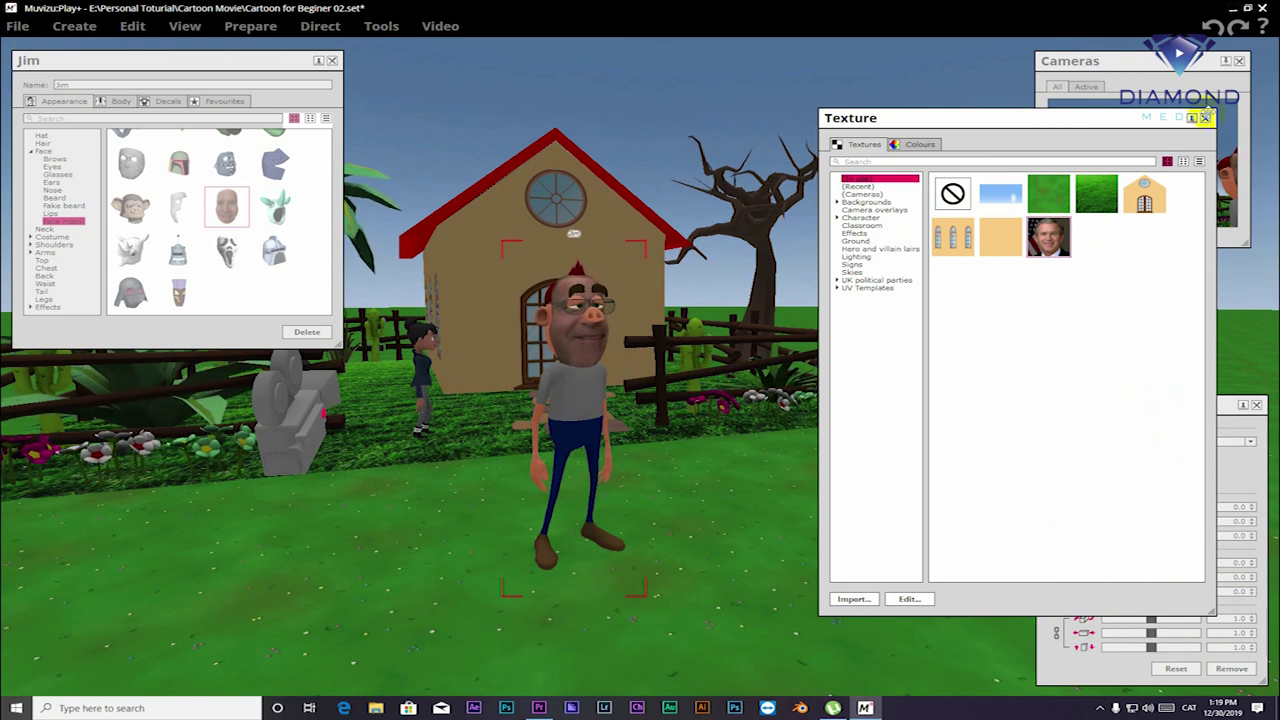
{"action": "left_click", "coordinate": [1206, 118]}
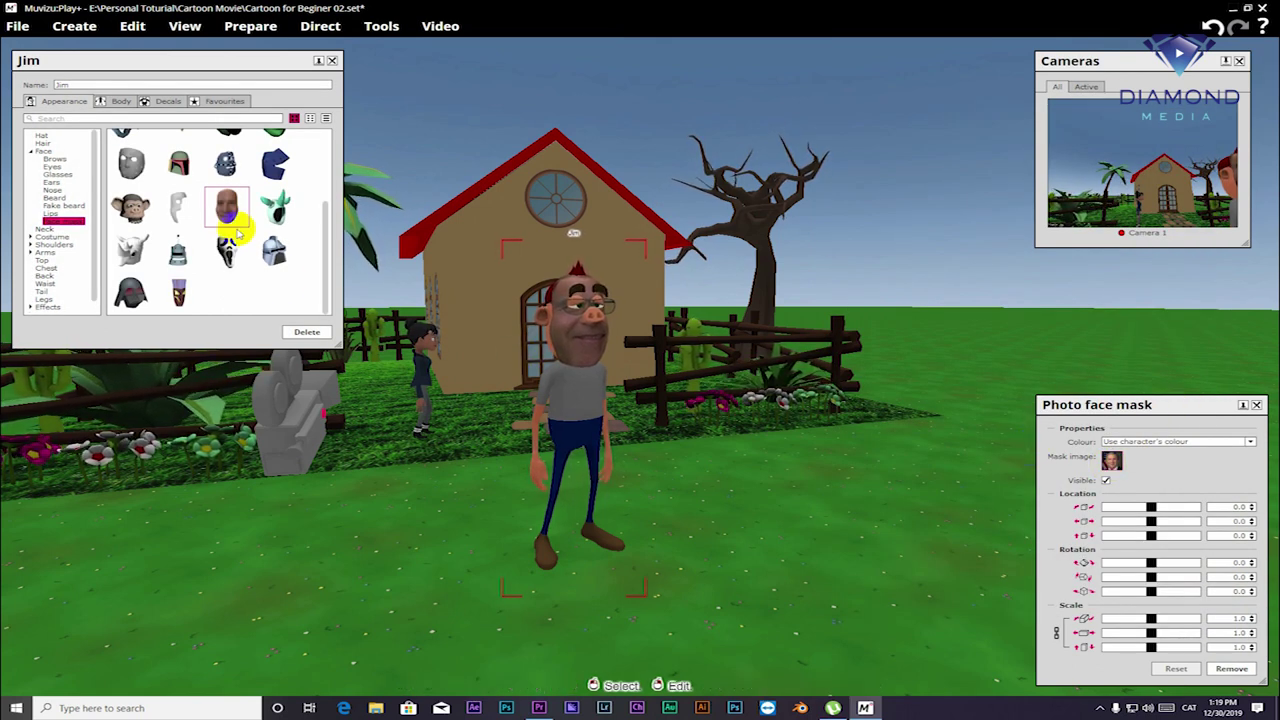
{"action": "left_click", "coordinate": [131, 210]}
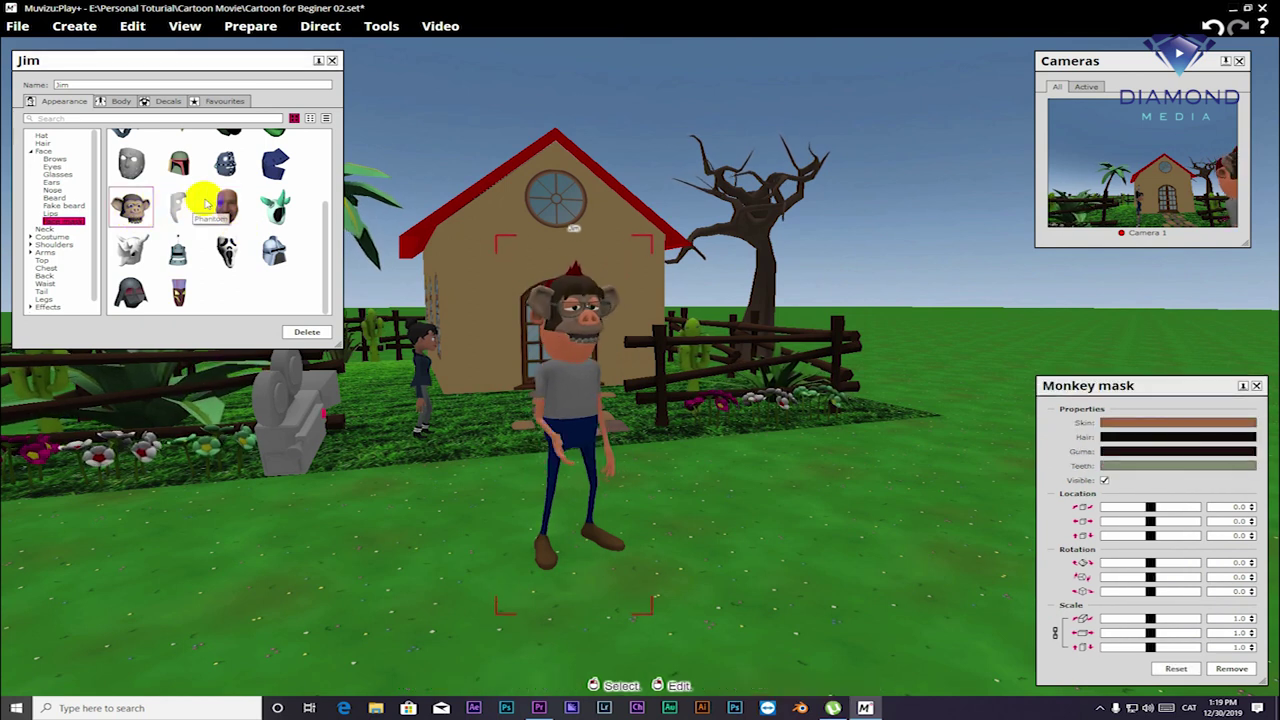
{"action": "scroll", "coordinate": [180, 200], "scroll_direction": "up", "scroll_amount": 3}
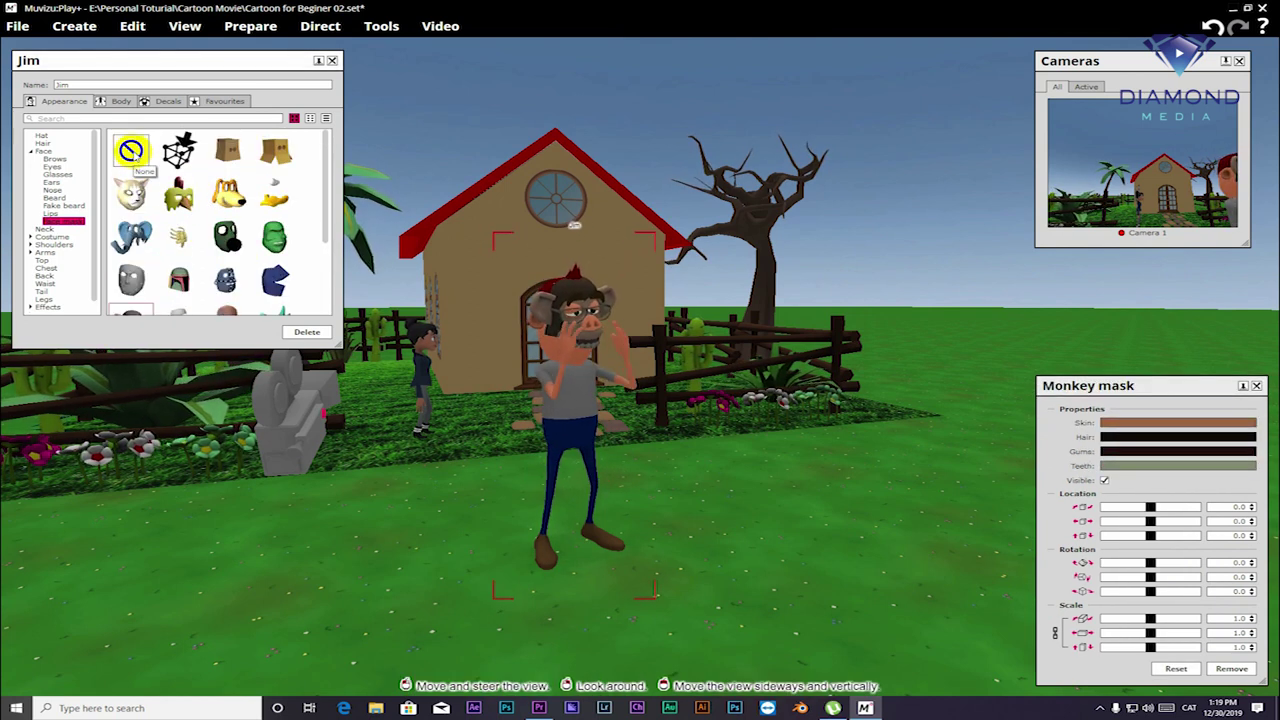
{"action": "left_click", "coordinate": [131, 190]}
{"action": "left_click", "coordinate": [131, 152]}
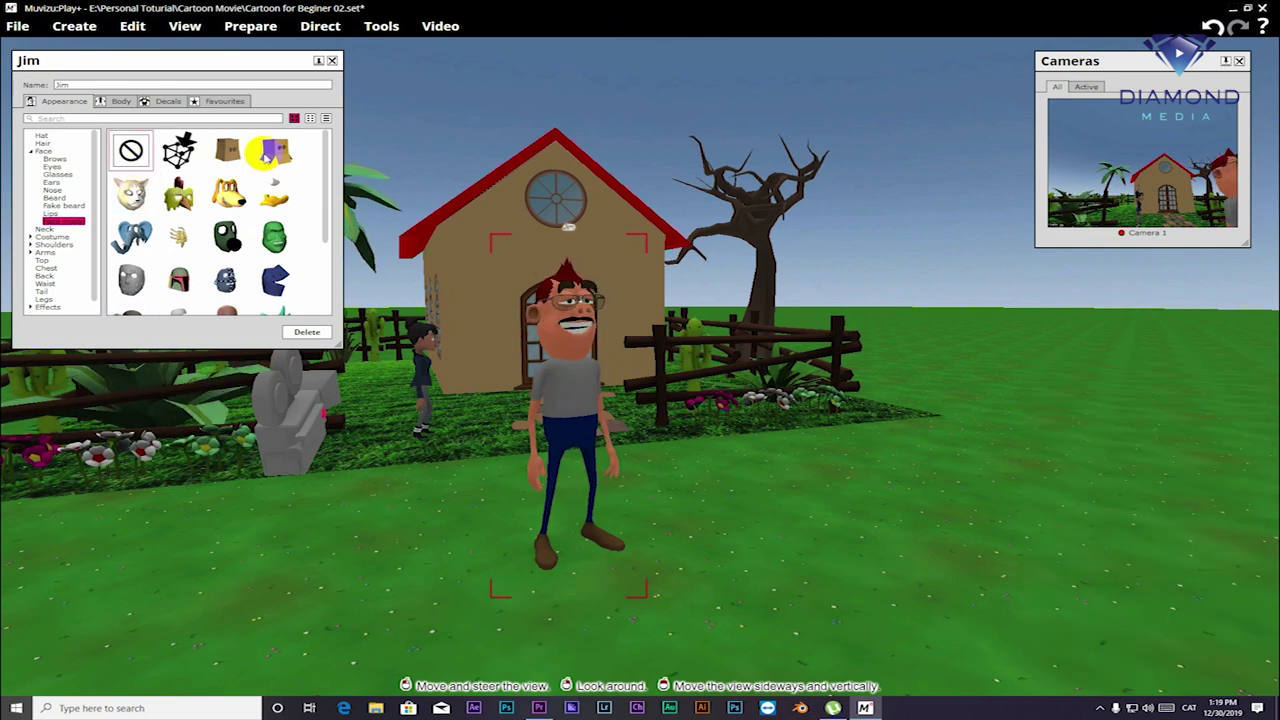
{"action": "left_click", "coordinate": [45, 229]}
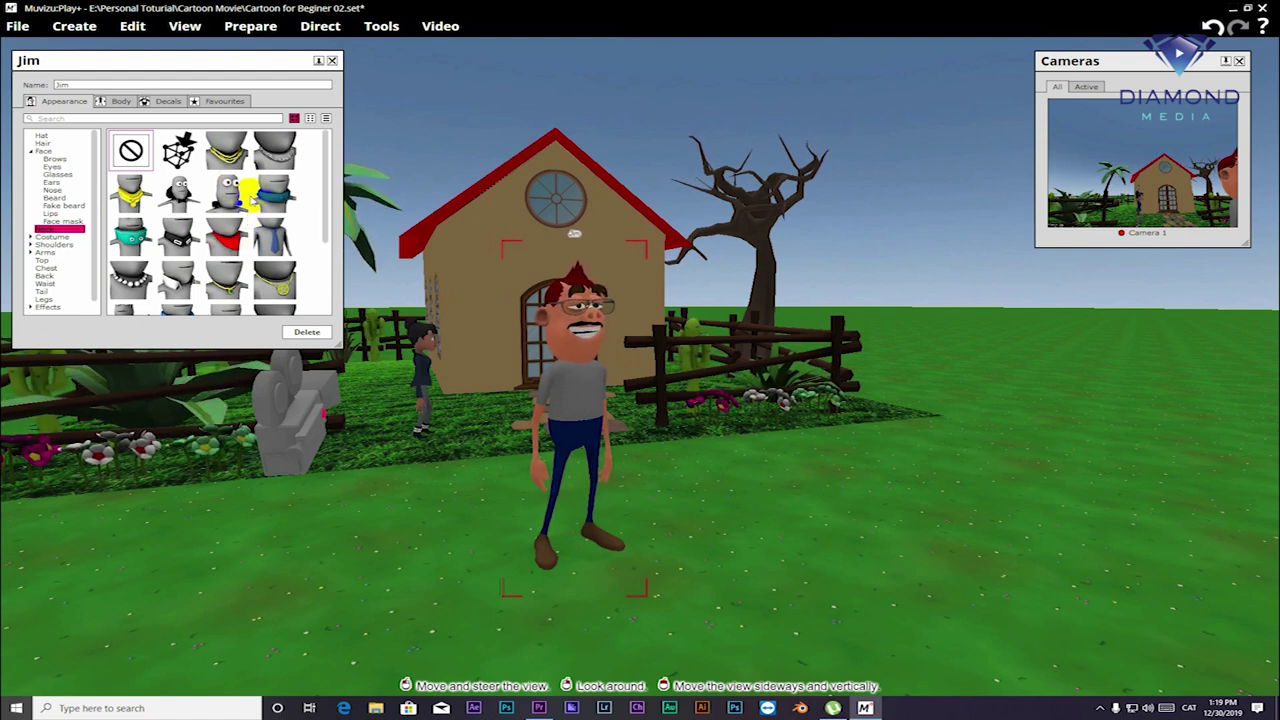
Try Jim's red neck scarf and pentangle necklace, then finalise the school tie and collar.
{"action": "left_click", "coordinate": [236, 241]}
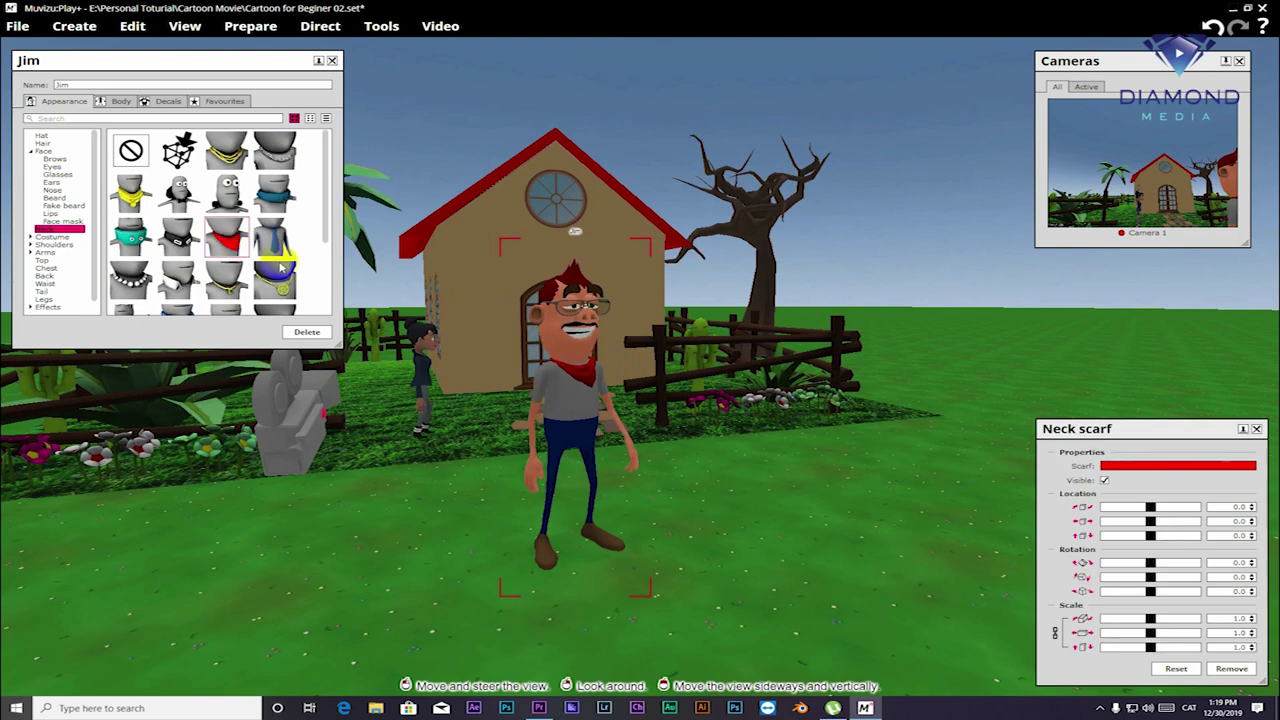
{"action": "left_click", "coordinate": [280, 270]}
{"action": "scroll", "coordinate": [284, 230], "scroll_direction": "down", "scroll_amount": 2}
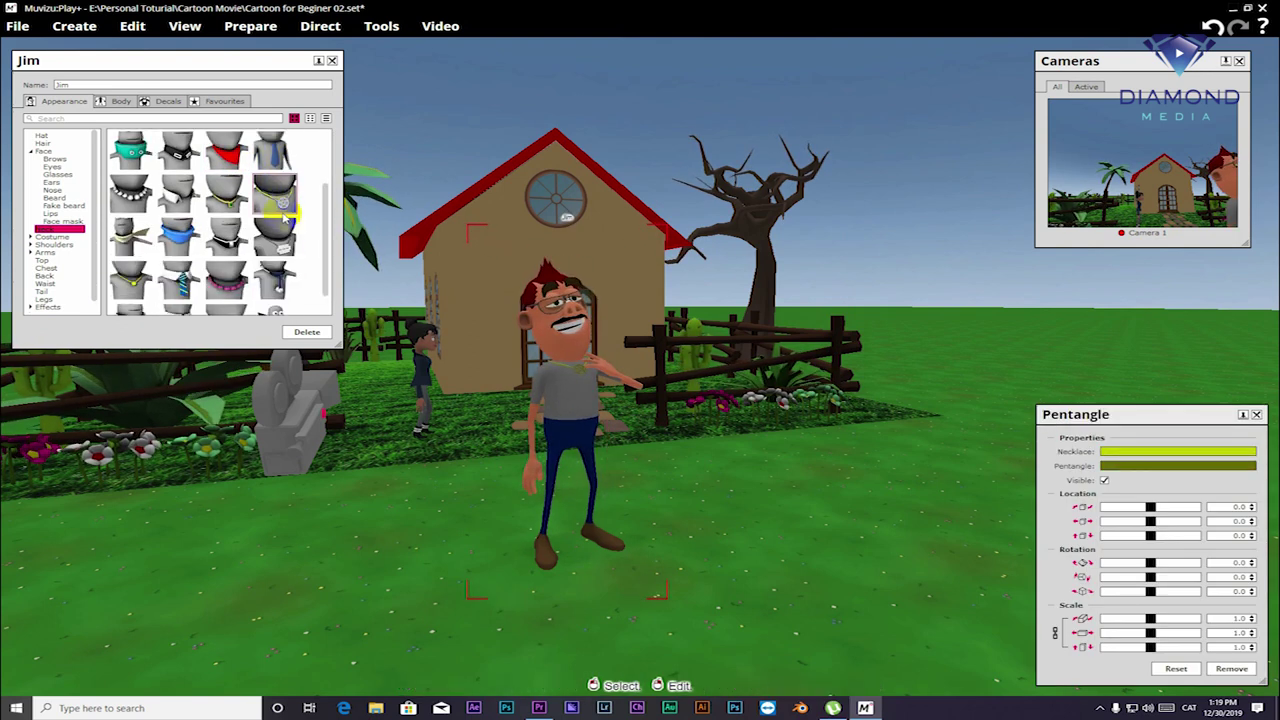
{"action": "scroll", "coordinate": [283, 210], "scroll_direction": "down", "scroll_amount": 1}
{"action": "left_click", "coordinate": [188, 252]}
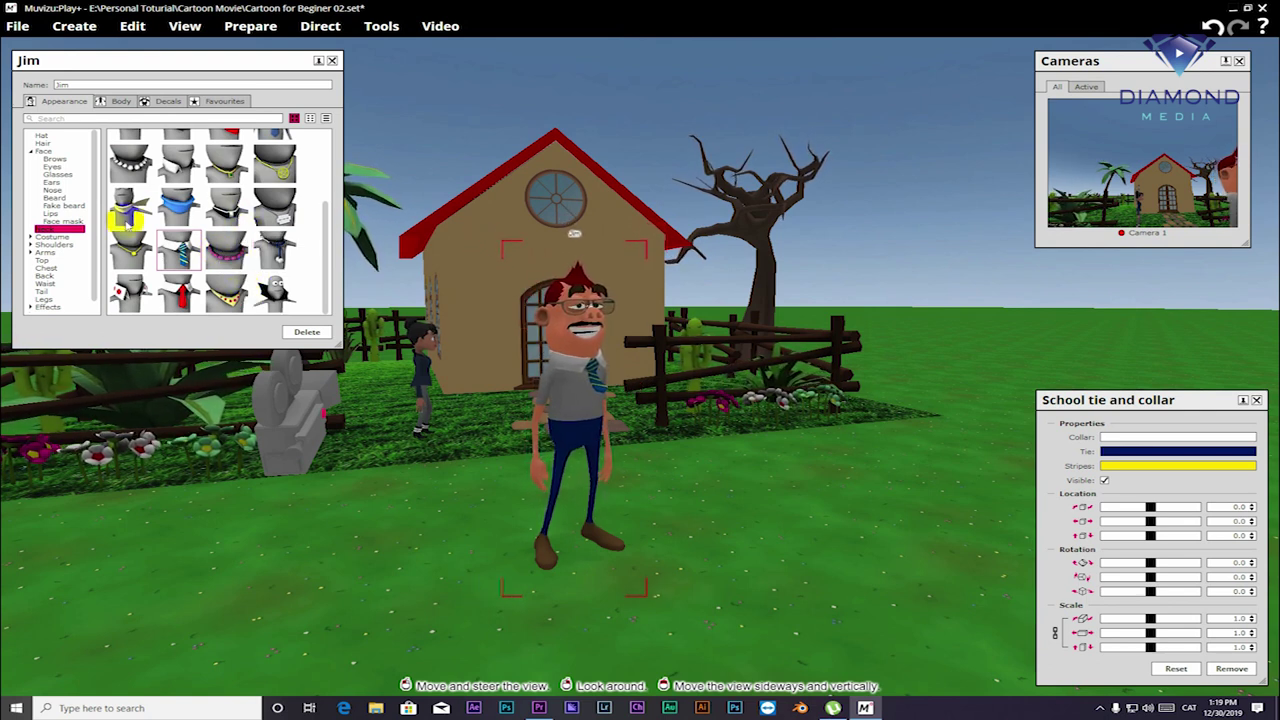
{"action": "left_click", "coordinate": [52, 238]}
Browse Costume's Body and Top items, then expand Shoulders to show its first sub-category's items.
{"action": "left_click", "coordinate": [30, 237]}
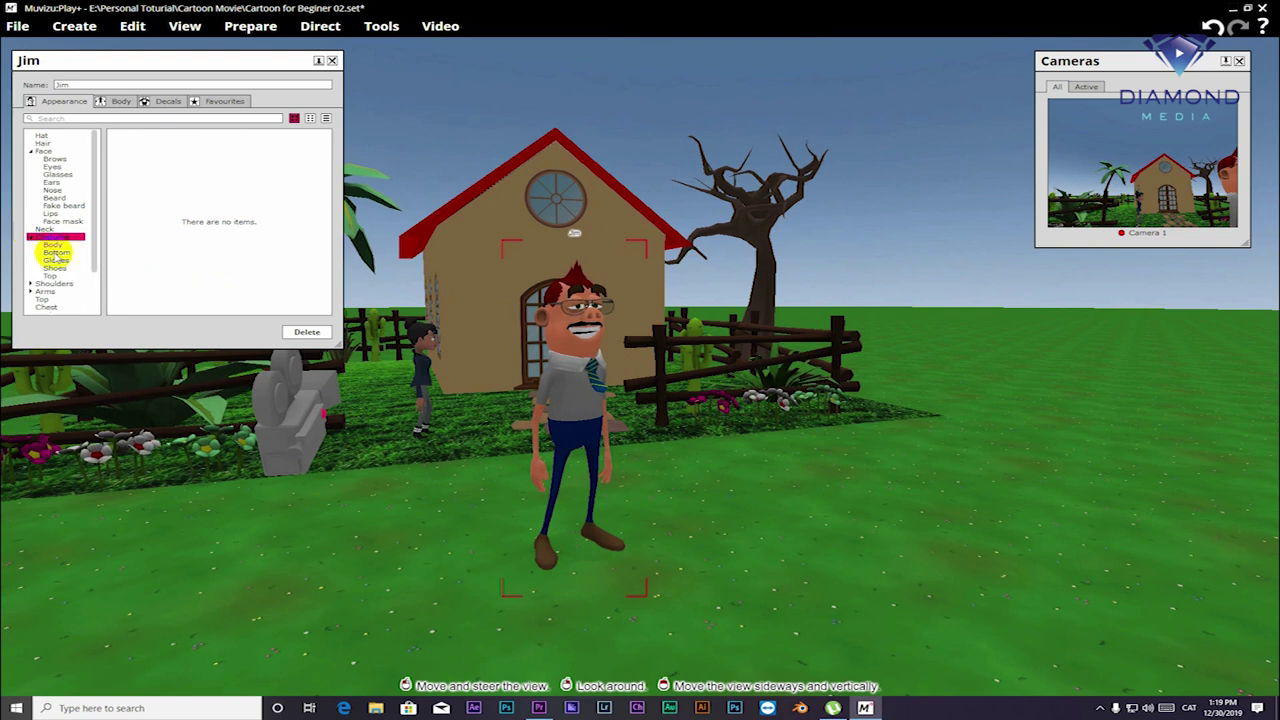
{"action": "left_click", "coordinate": [55, 246]}
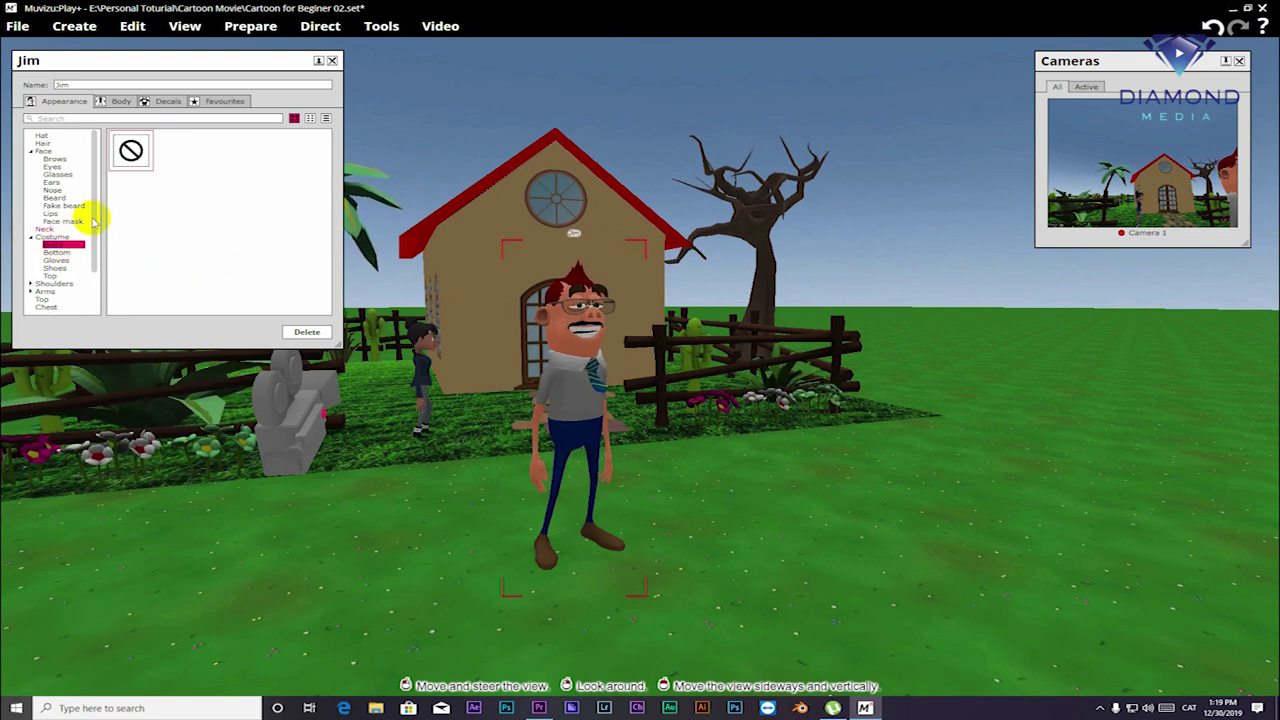
{"action": "left_click", "coordinate": [57, 277]}
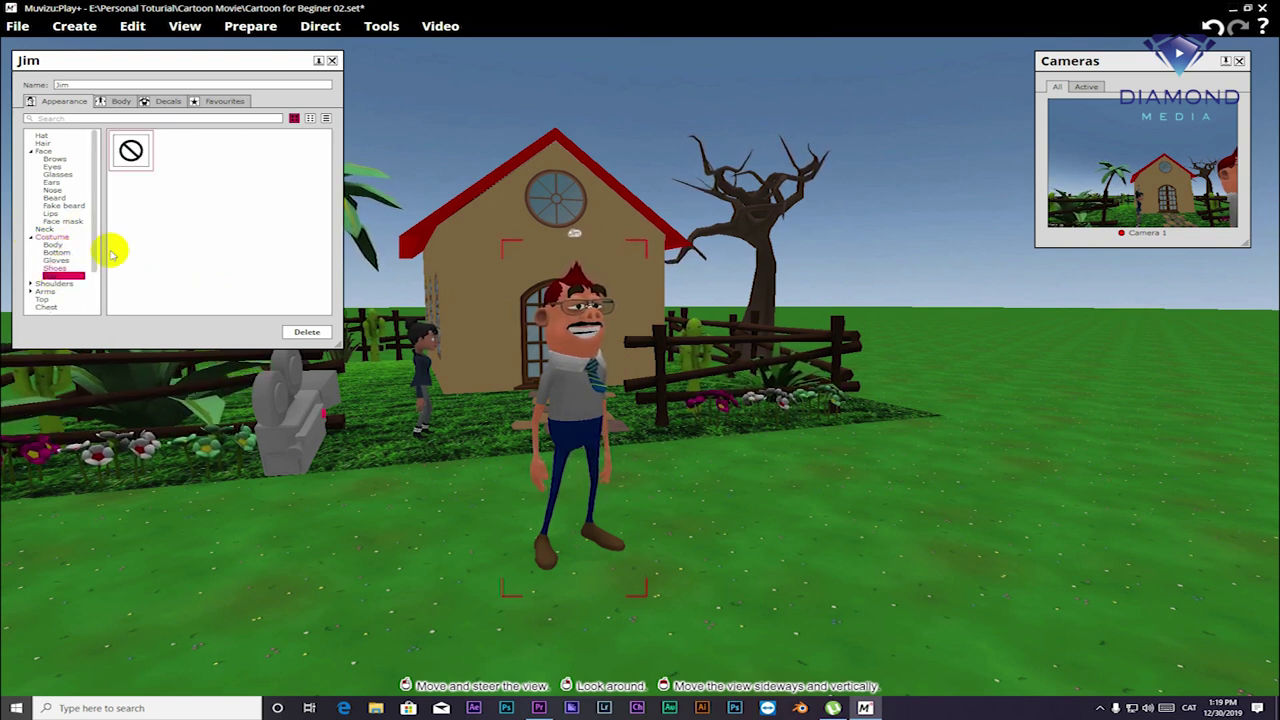
{"action": "scroll", "coordinate": [80, 237], "scroll_direction": "down", "scroll_amount": 2}
{"action": "left_click", "coordinate": [60, 231]}
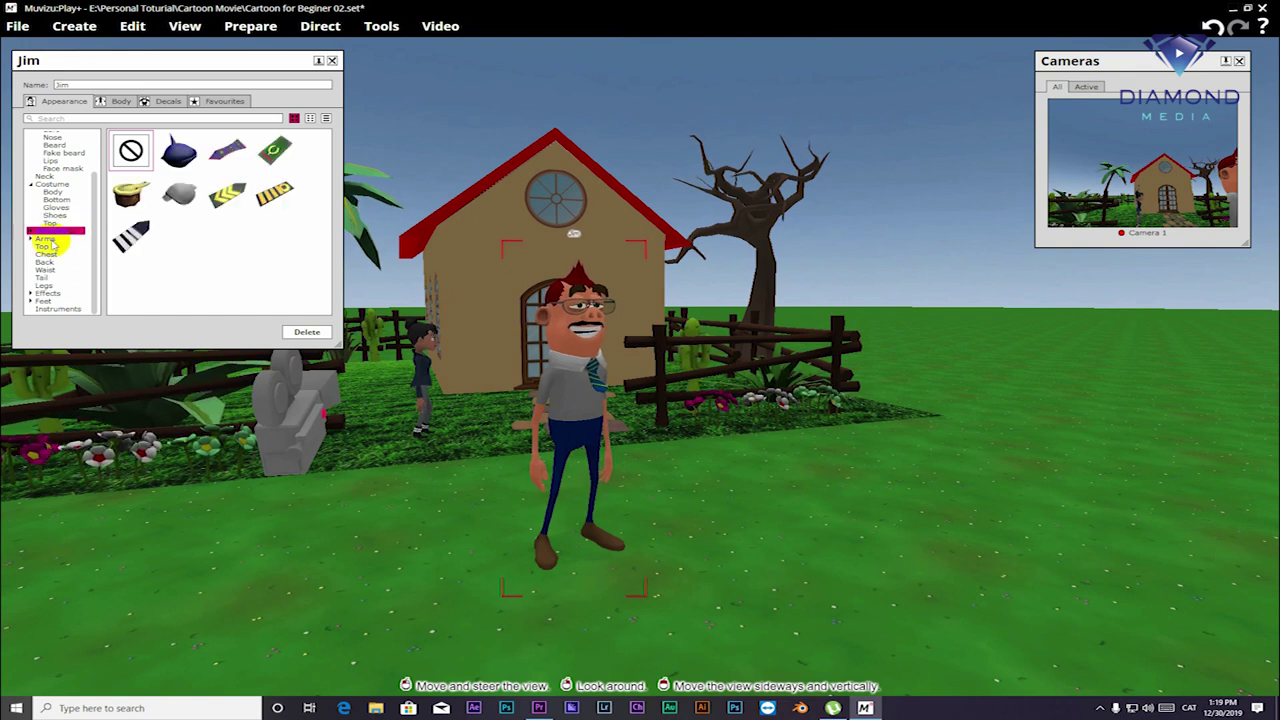
{"action": "left_click", "coordinate": [31, 232]}
{"action": "left_click", "coordinate": [48, 239]}
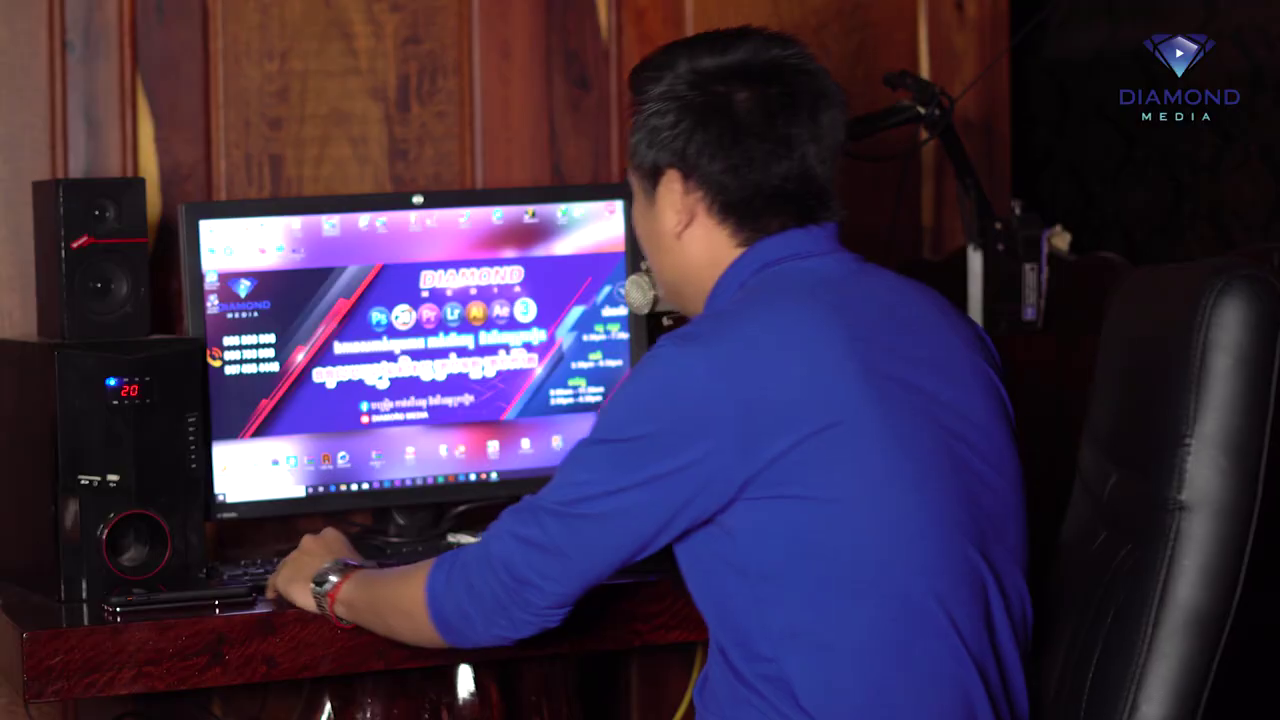